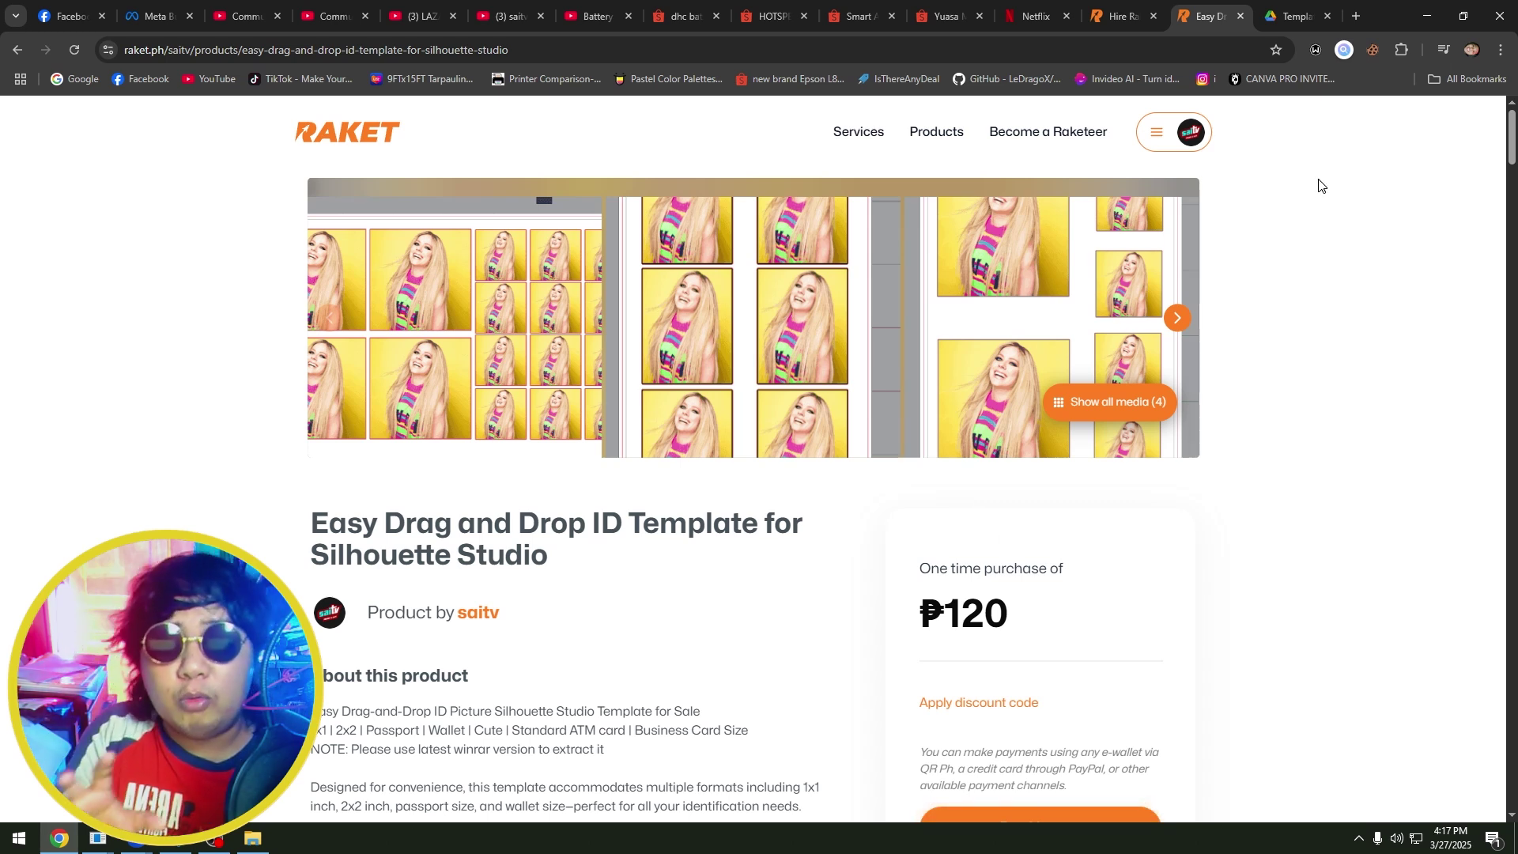
Step: View the Template Archive folder in Google Drive and the YouTube Studio comments filtered by "restart"
click(1291, 16)
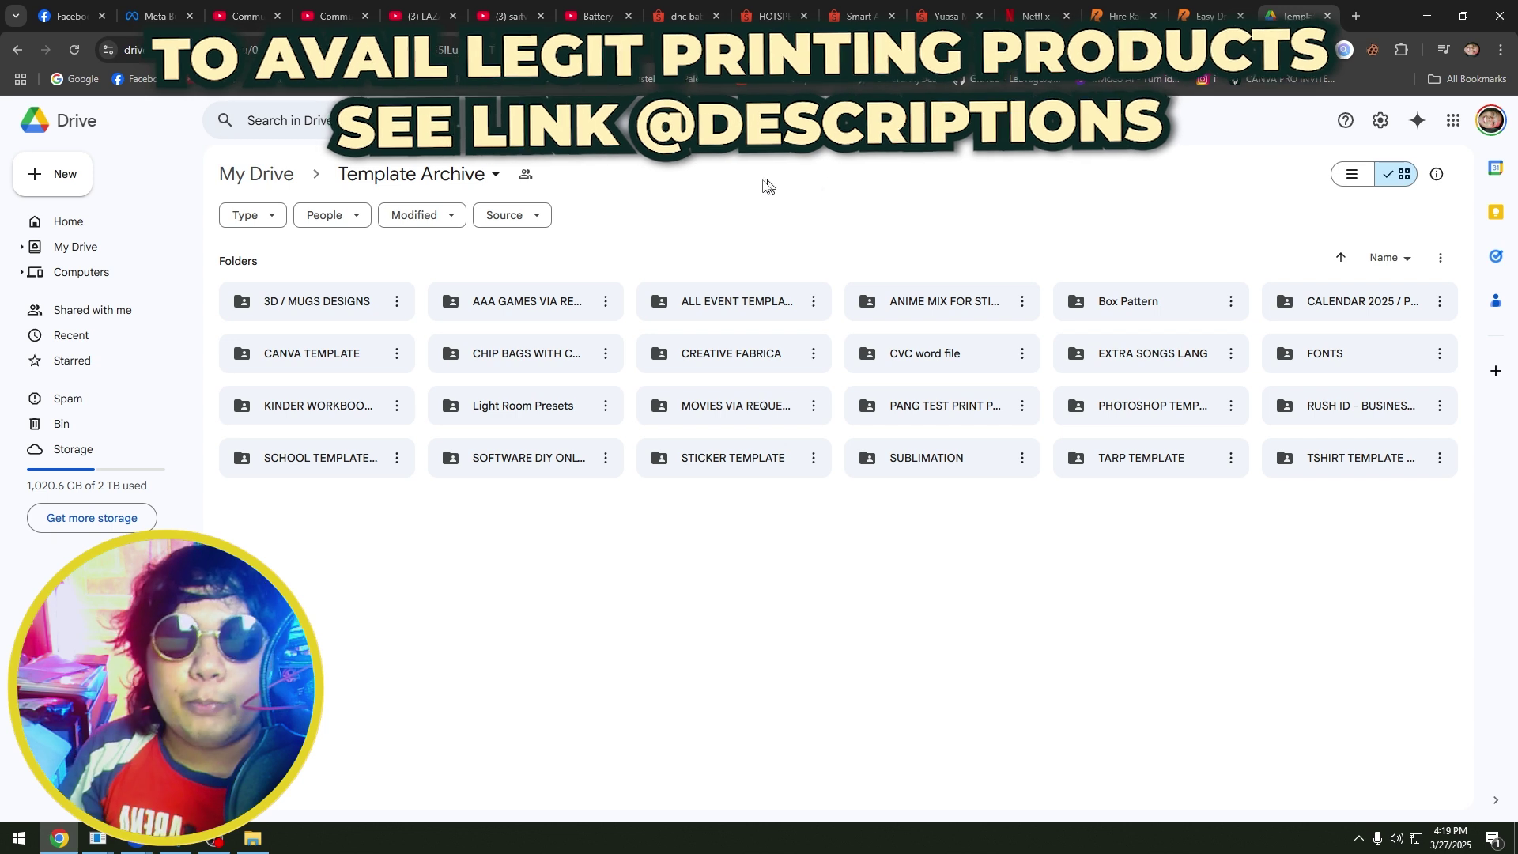
click(319, 5)
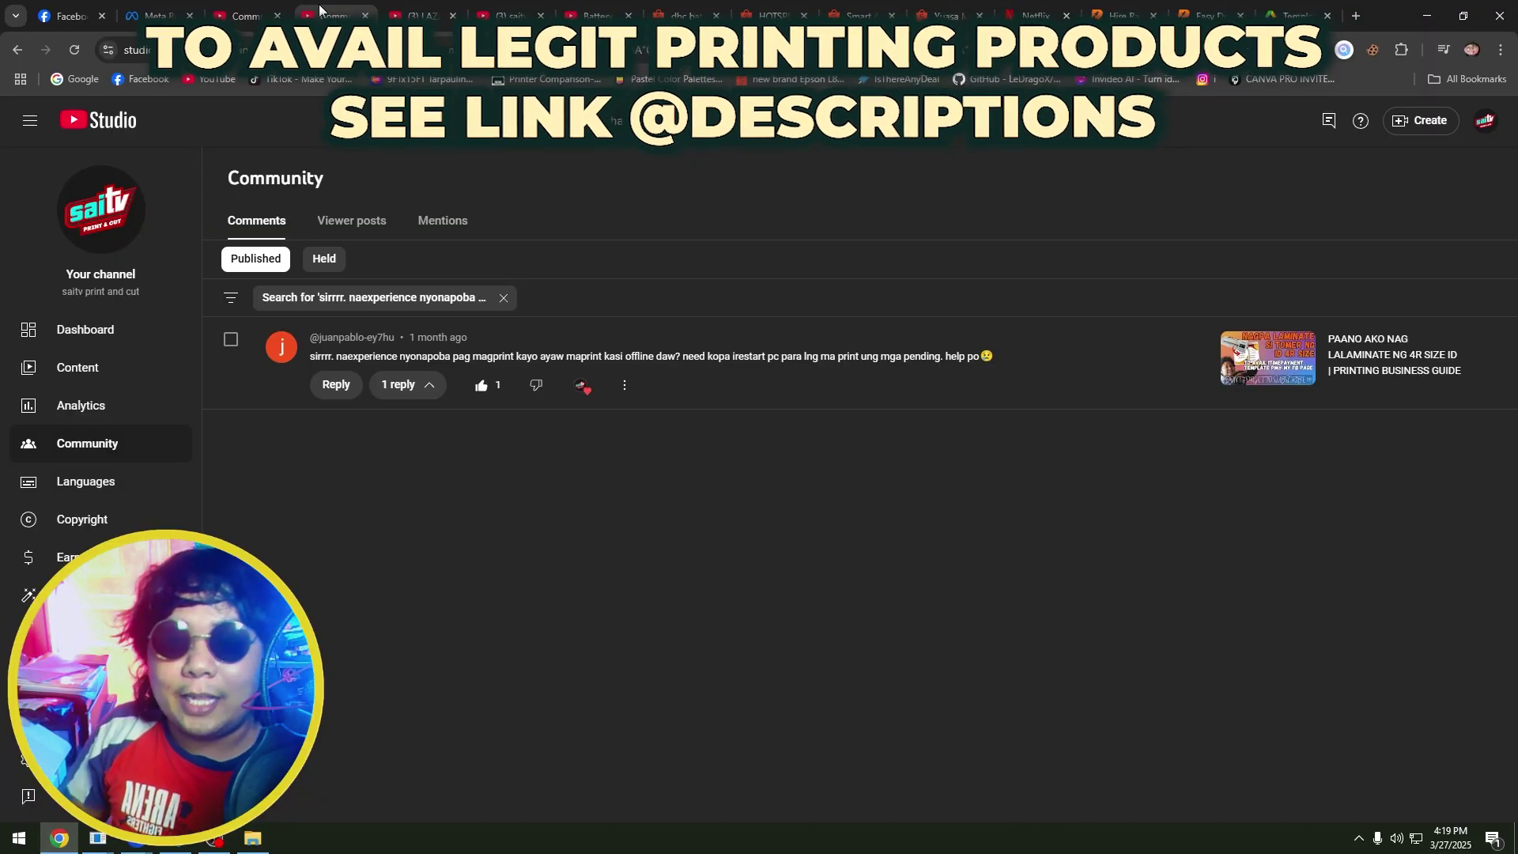
click(265, 9)
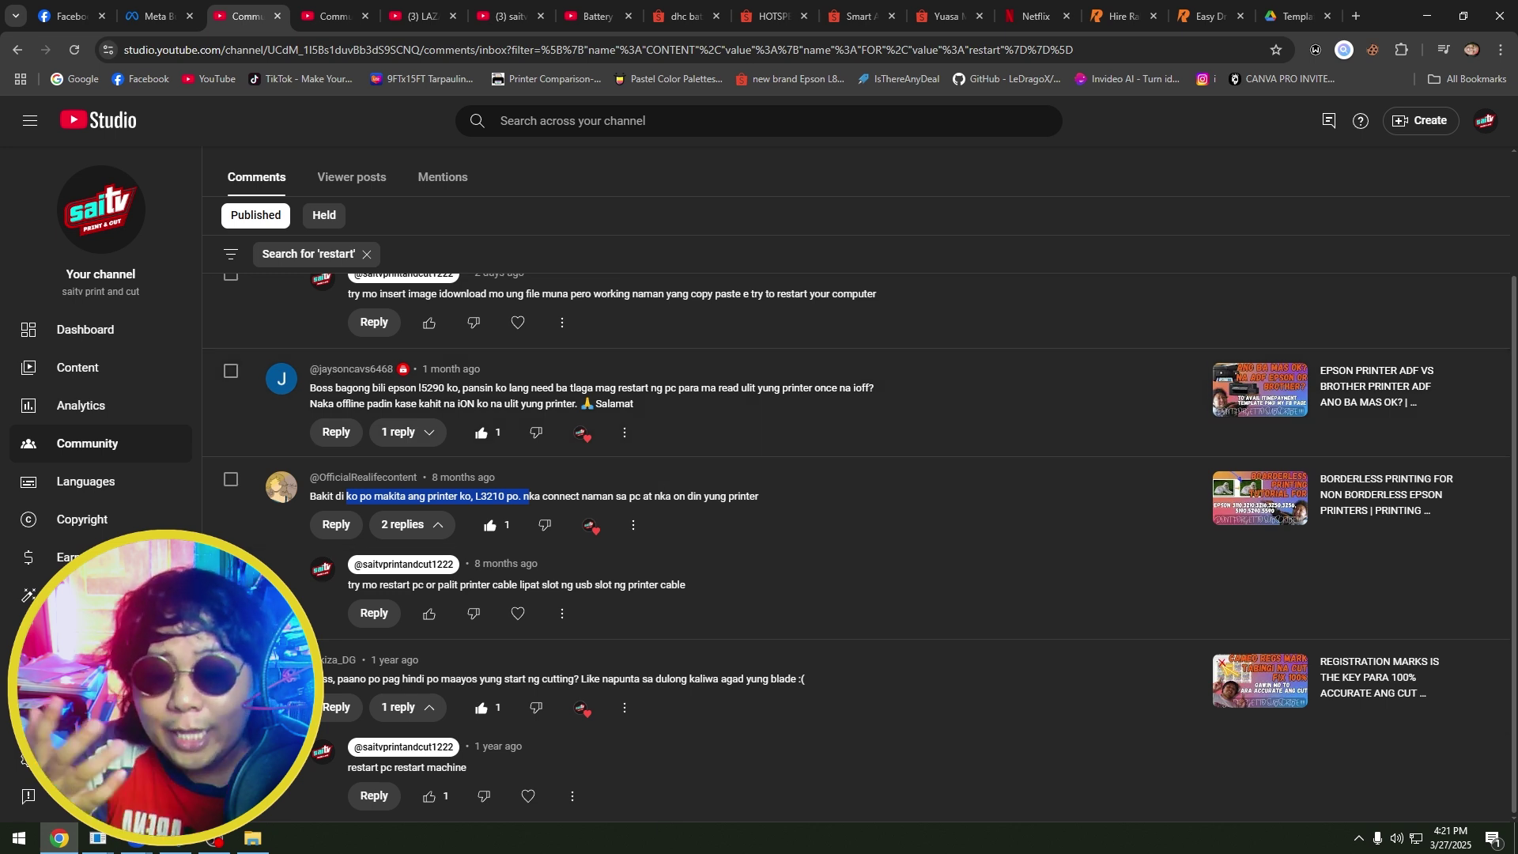
Step: Open Task Manager and display the list of Windows services
right_click(762, 839)
click(810, 768)
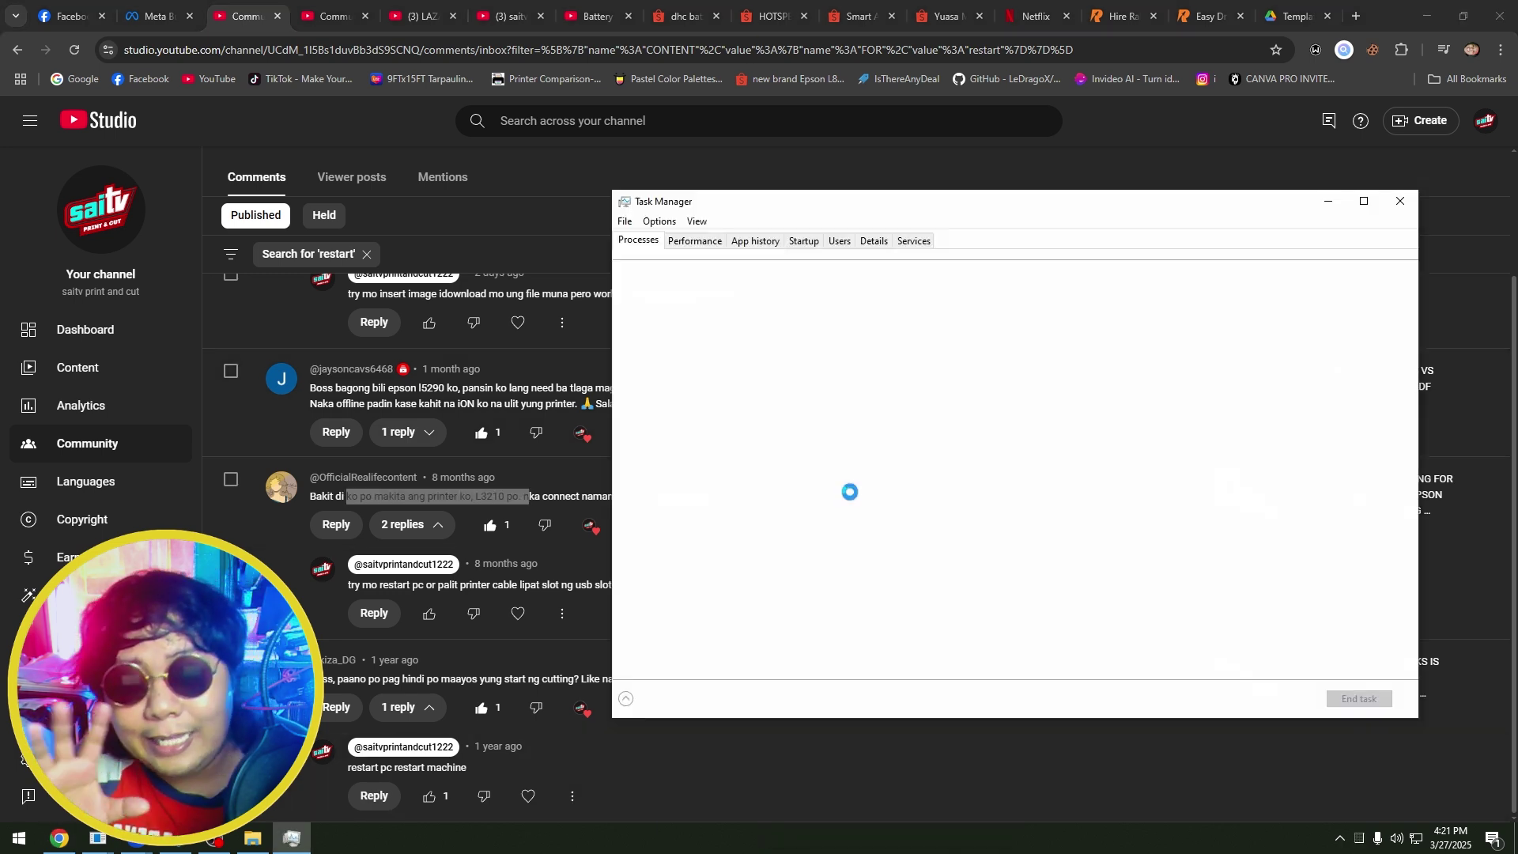
click(913, 242)
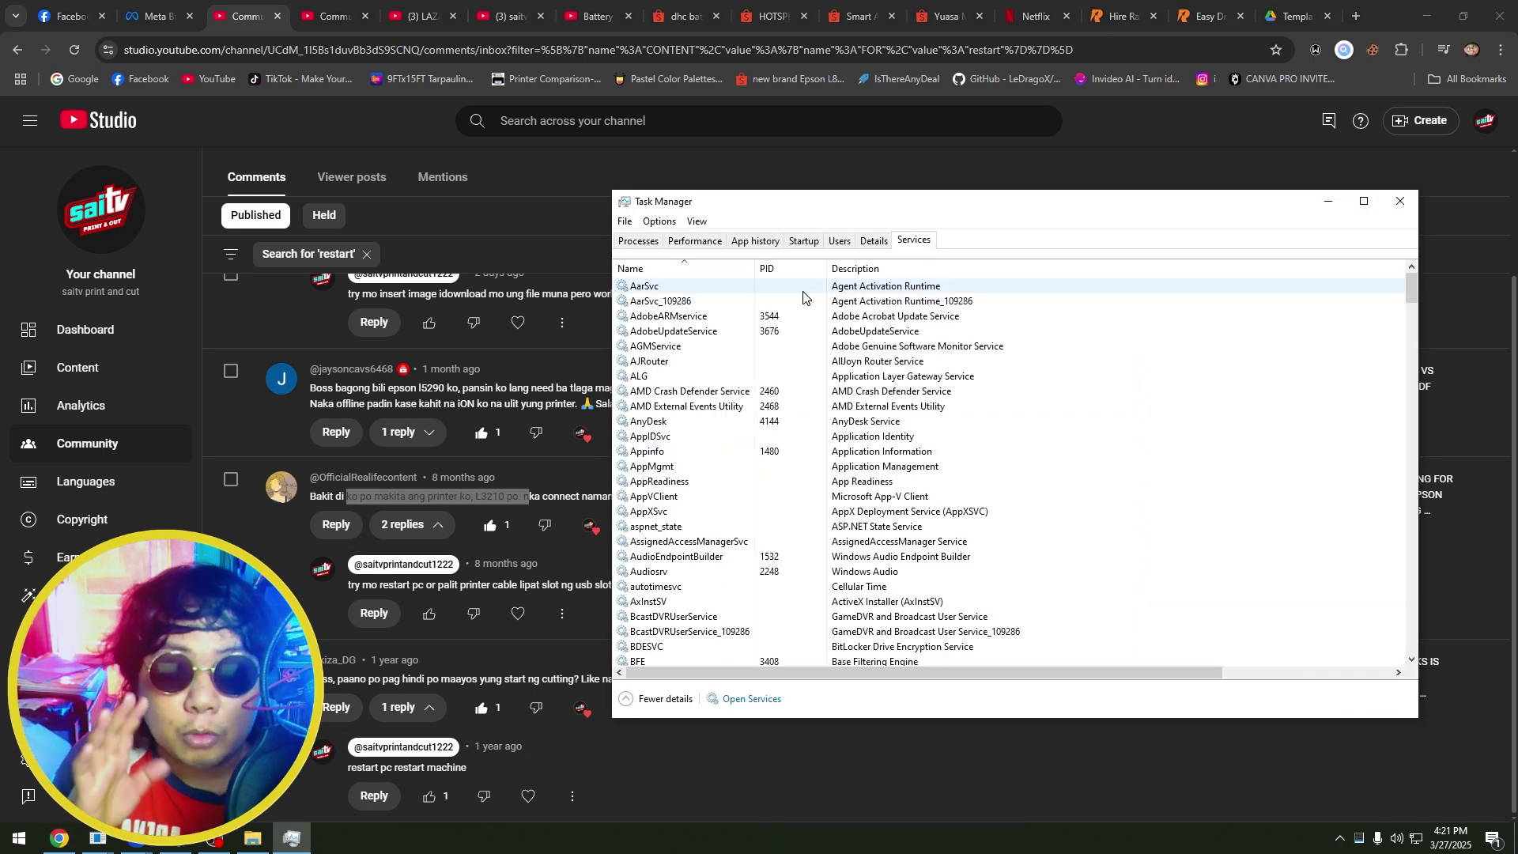
Step: Locate and select the Spooler (Print Spooler) service in the services list
click(671, 453)
key(s)
key(s)
key(s)
key(s)
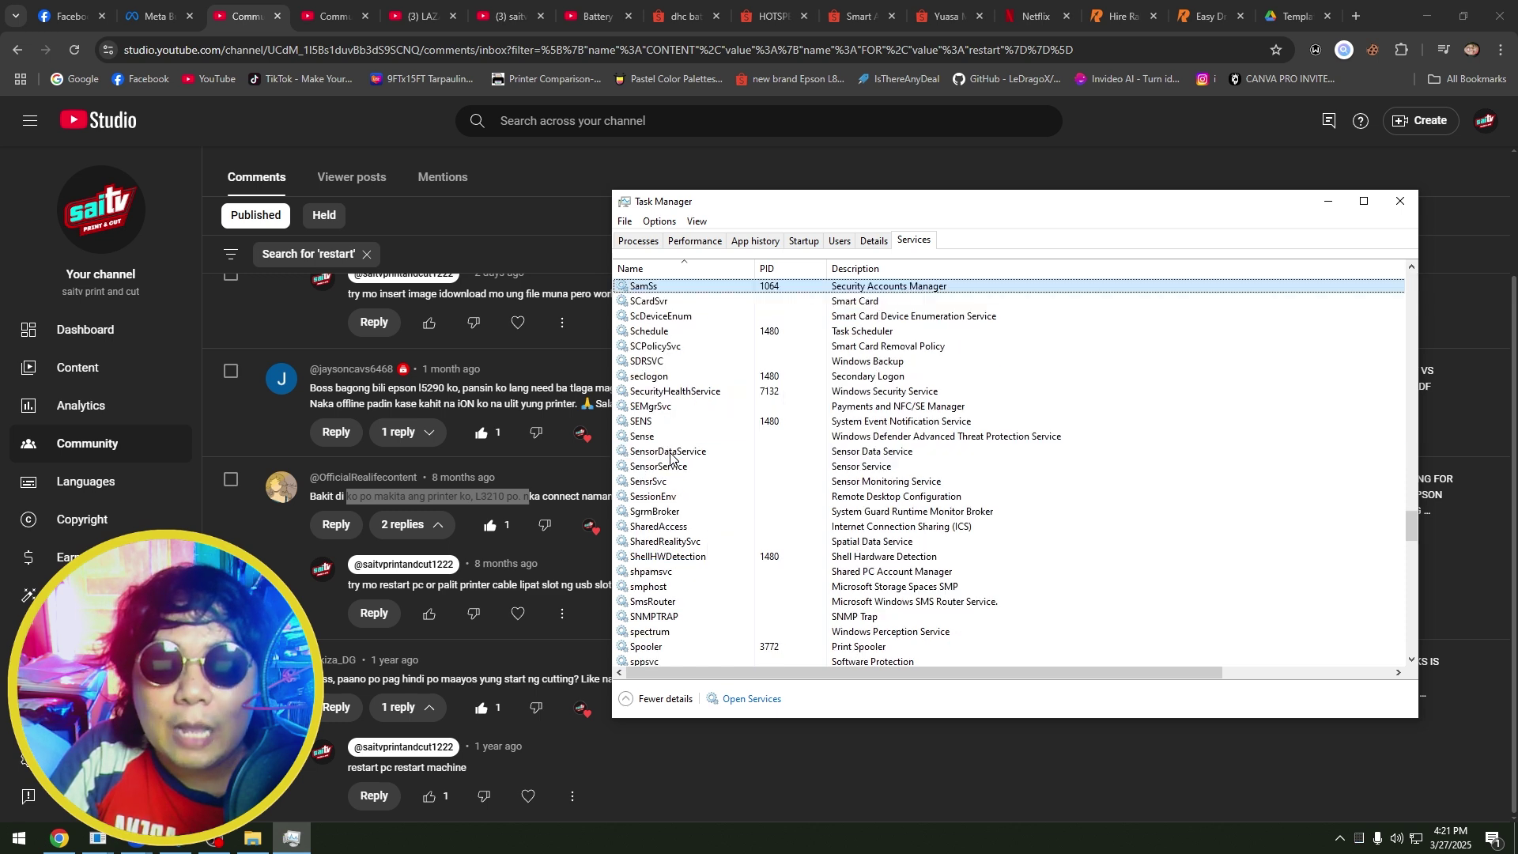
key(s)
key(s)
key(s)
key(s)
key(s)
key(s)
key(s)
key(s)
key(s)
key(s)
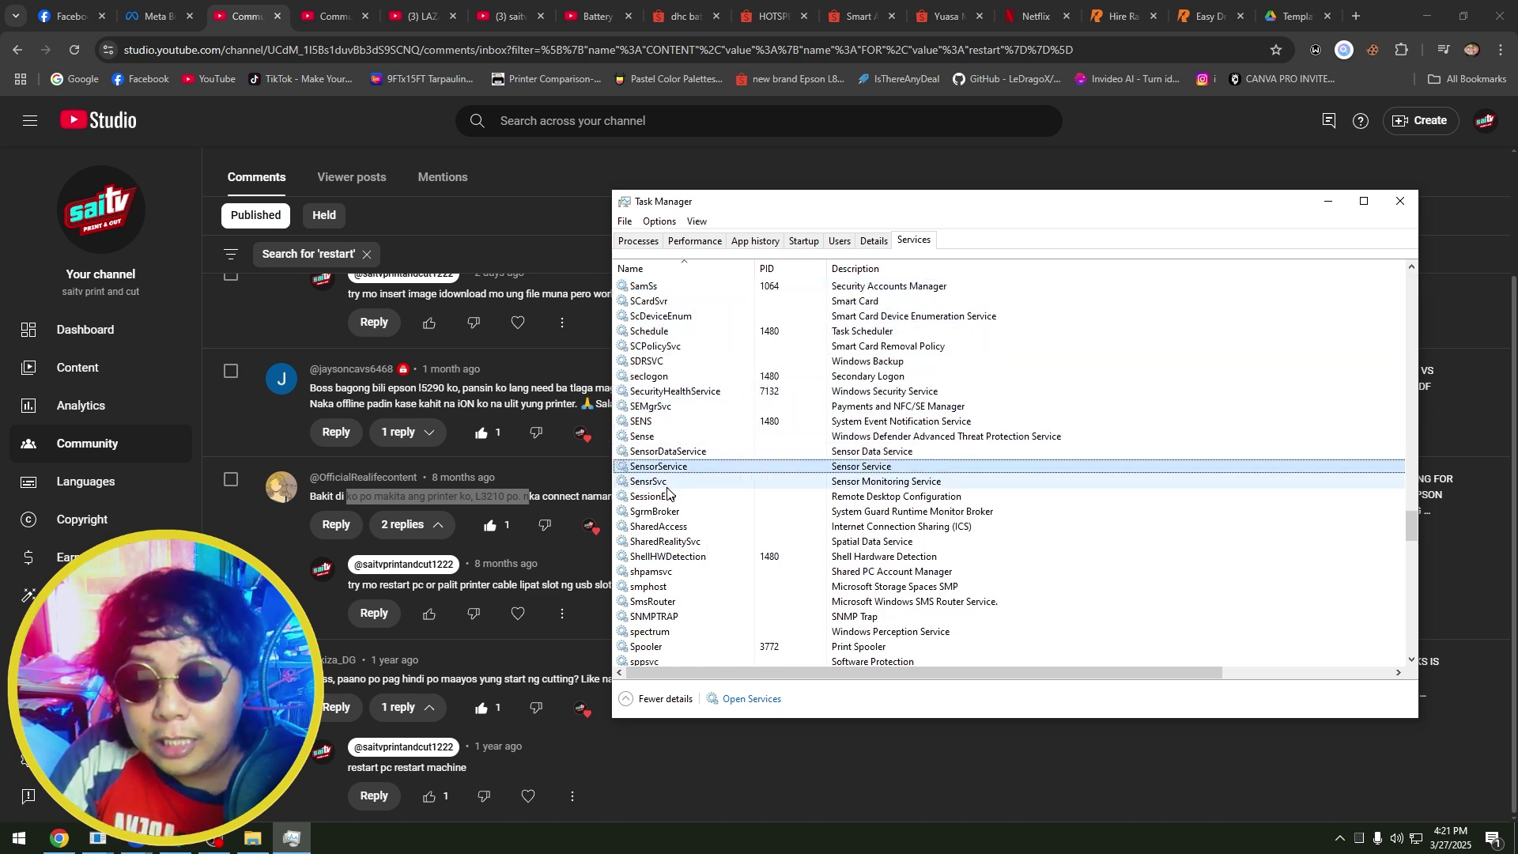
key(s)
key(s)
key(s)
key(s)
key(s)
scroll(712, 531, down, 2)
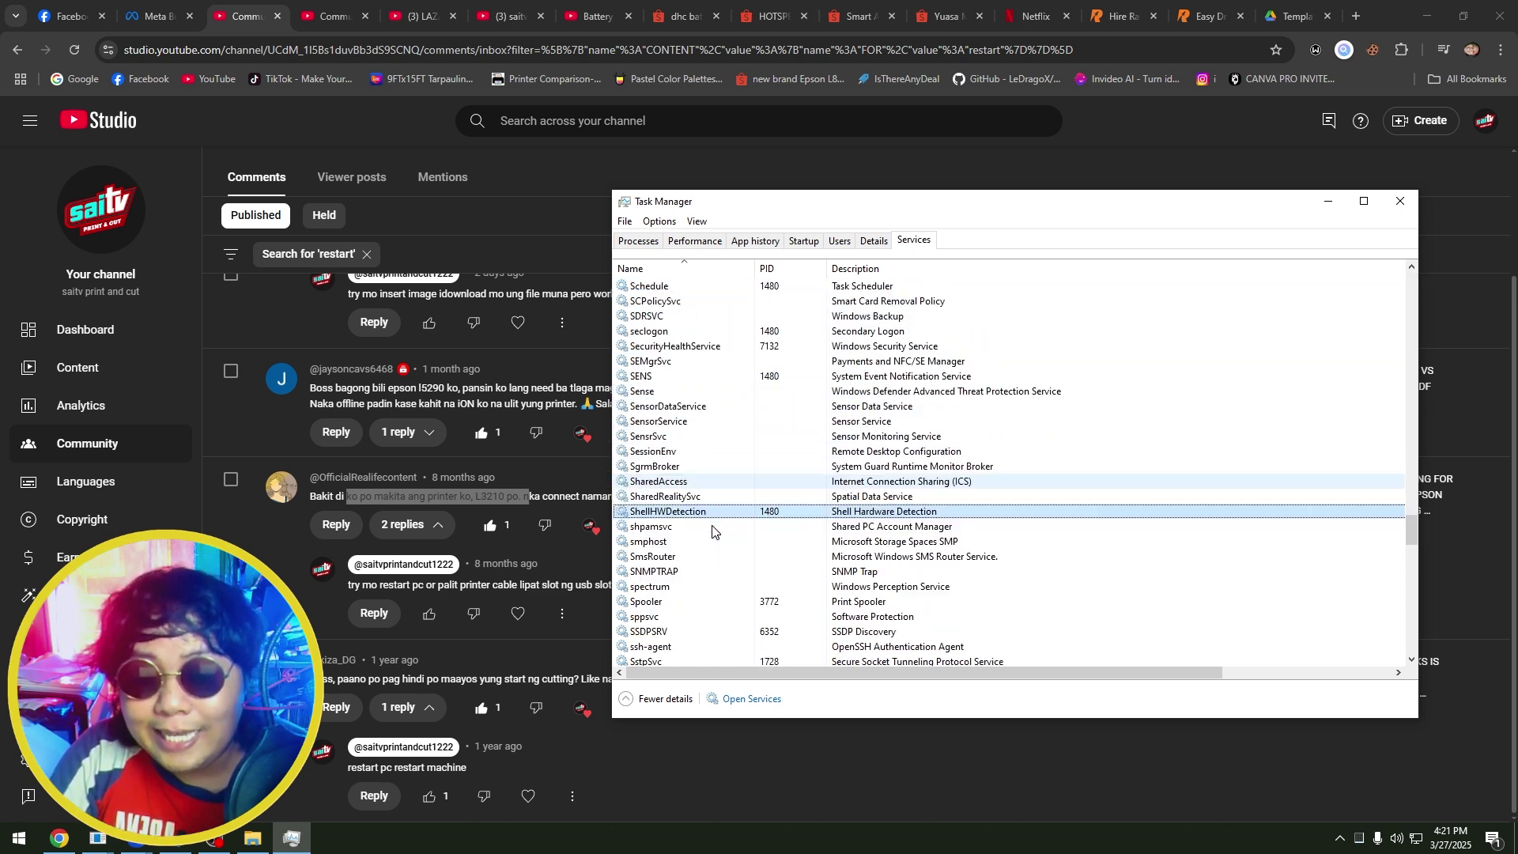
scroll(713, 531, down, 1)
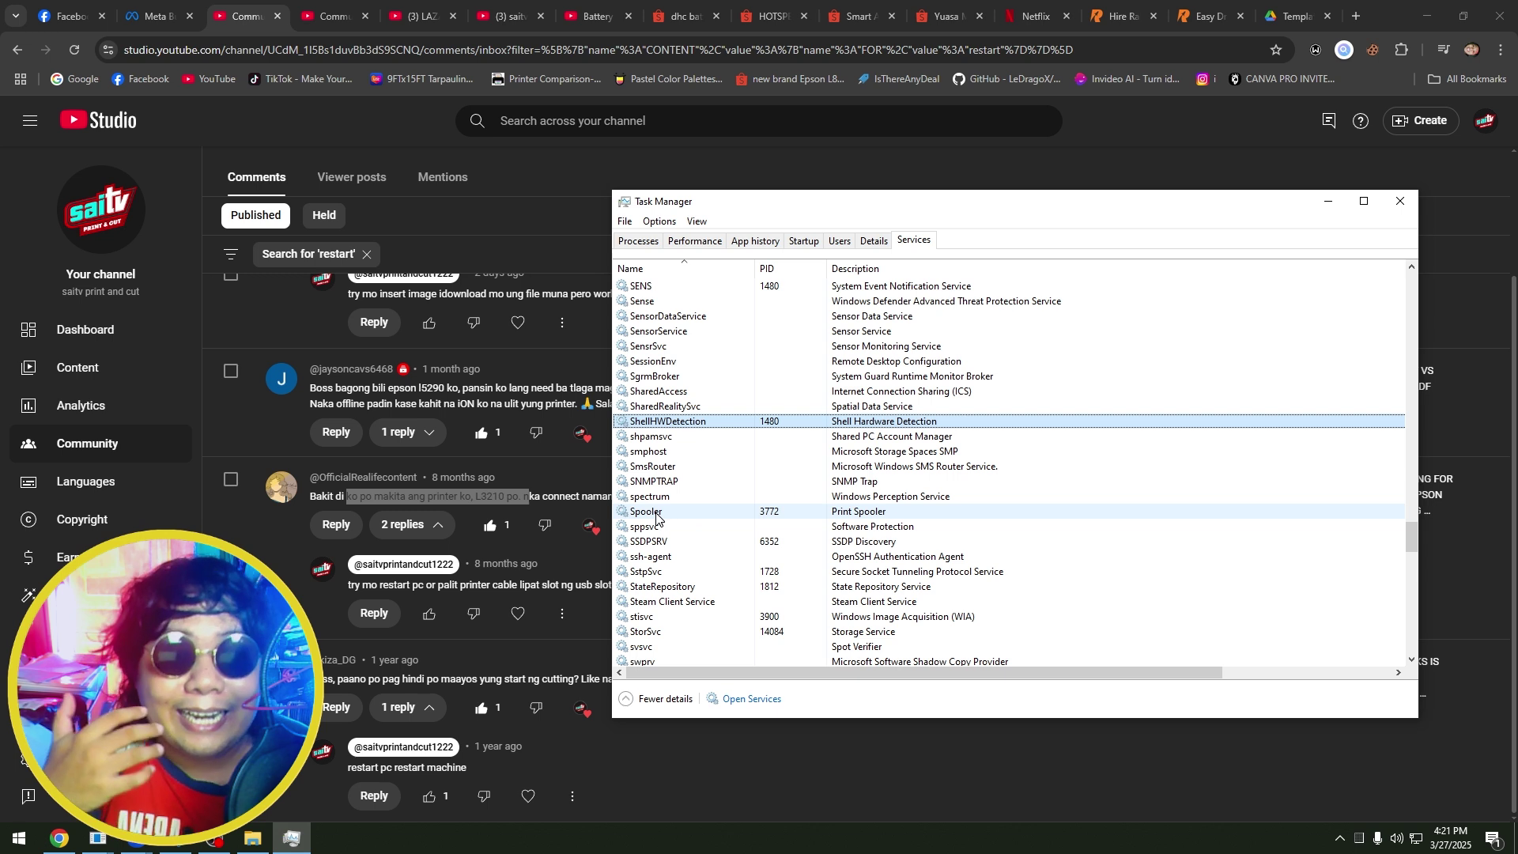
scroll(656, 517, down, 1)
click(670, 468)
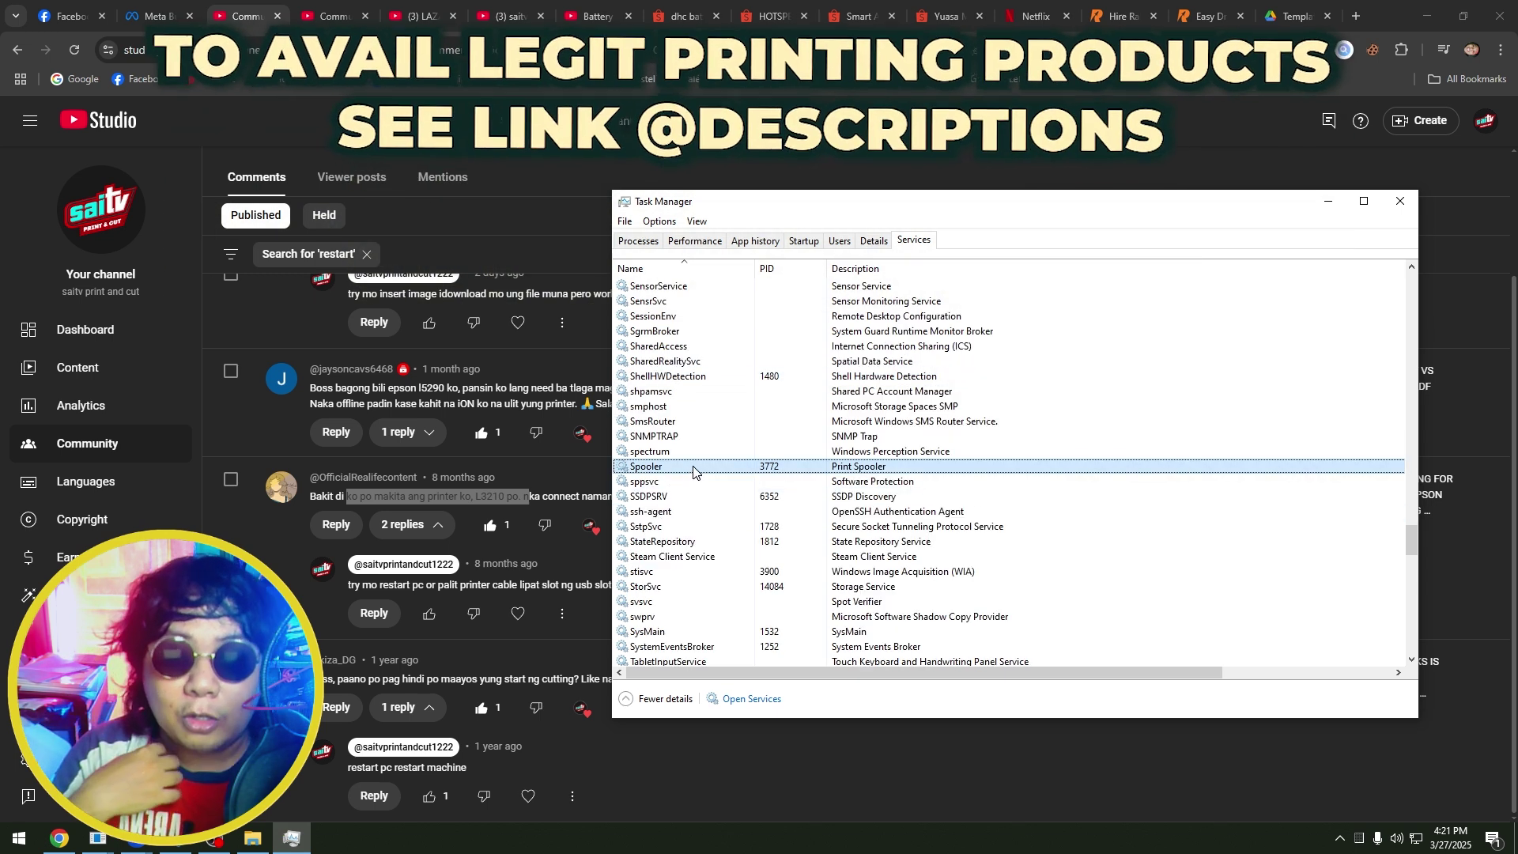
Step: Show the start, stop and restart options of the Spooler service without choosing any, and close Task Manager
right_click(692, 466)
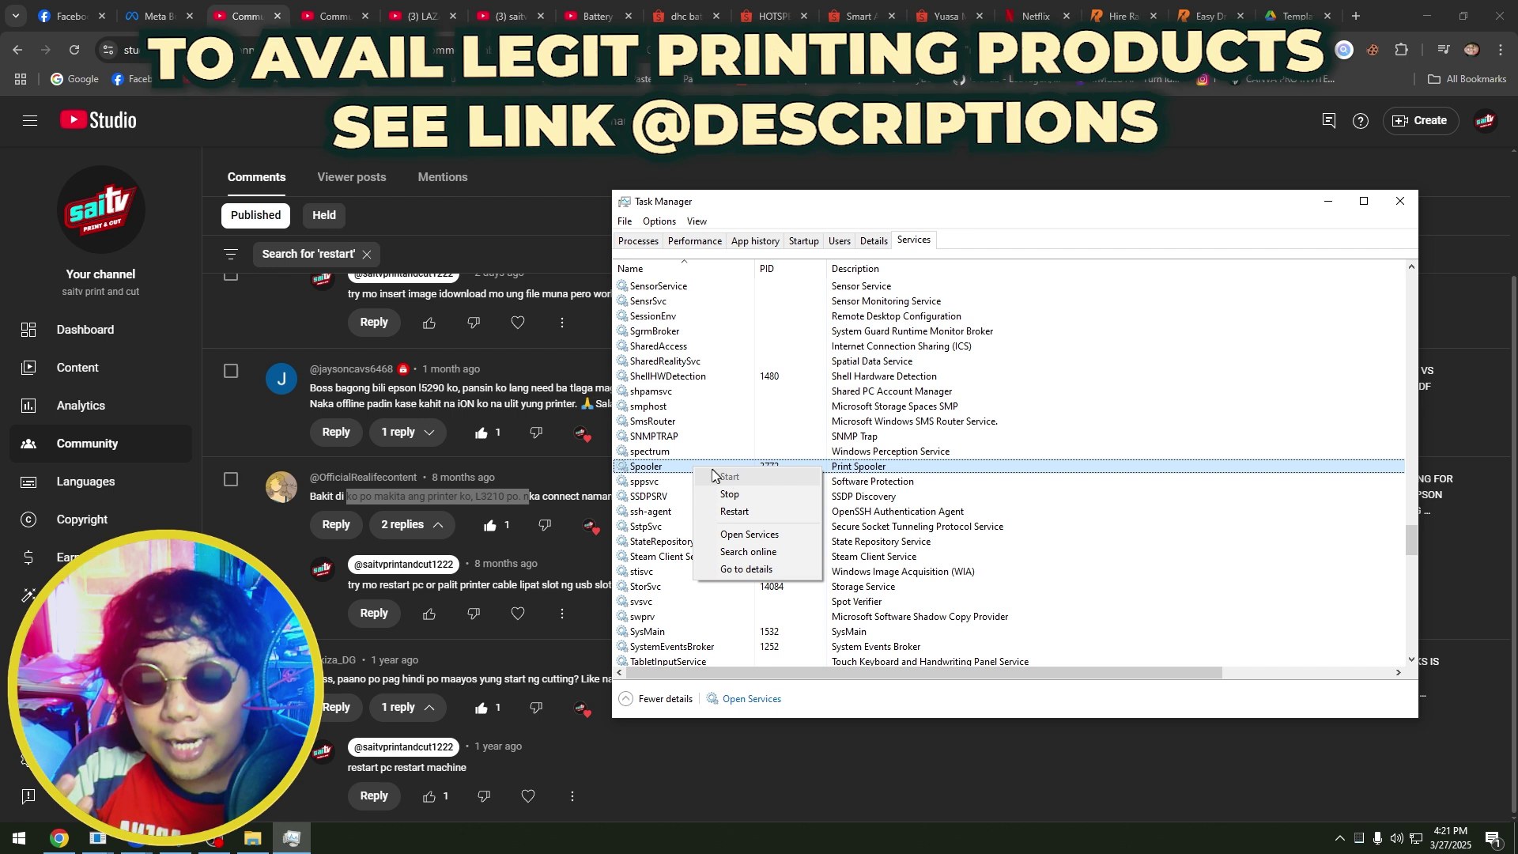
click(752, 215)
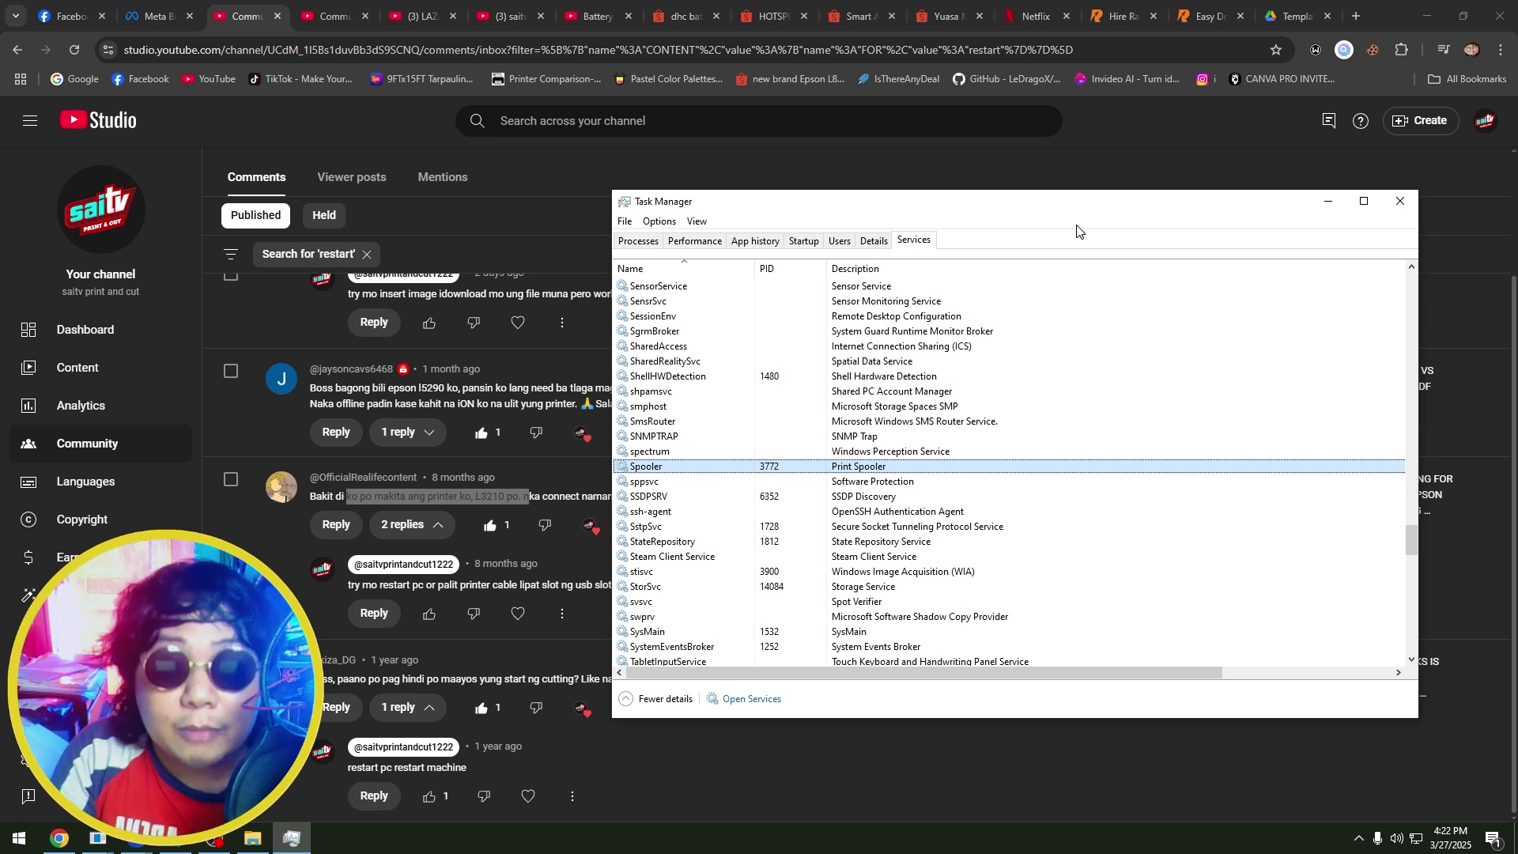
key(alt+F4)
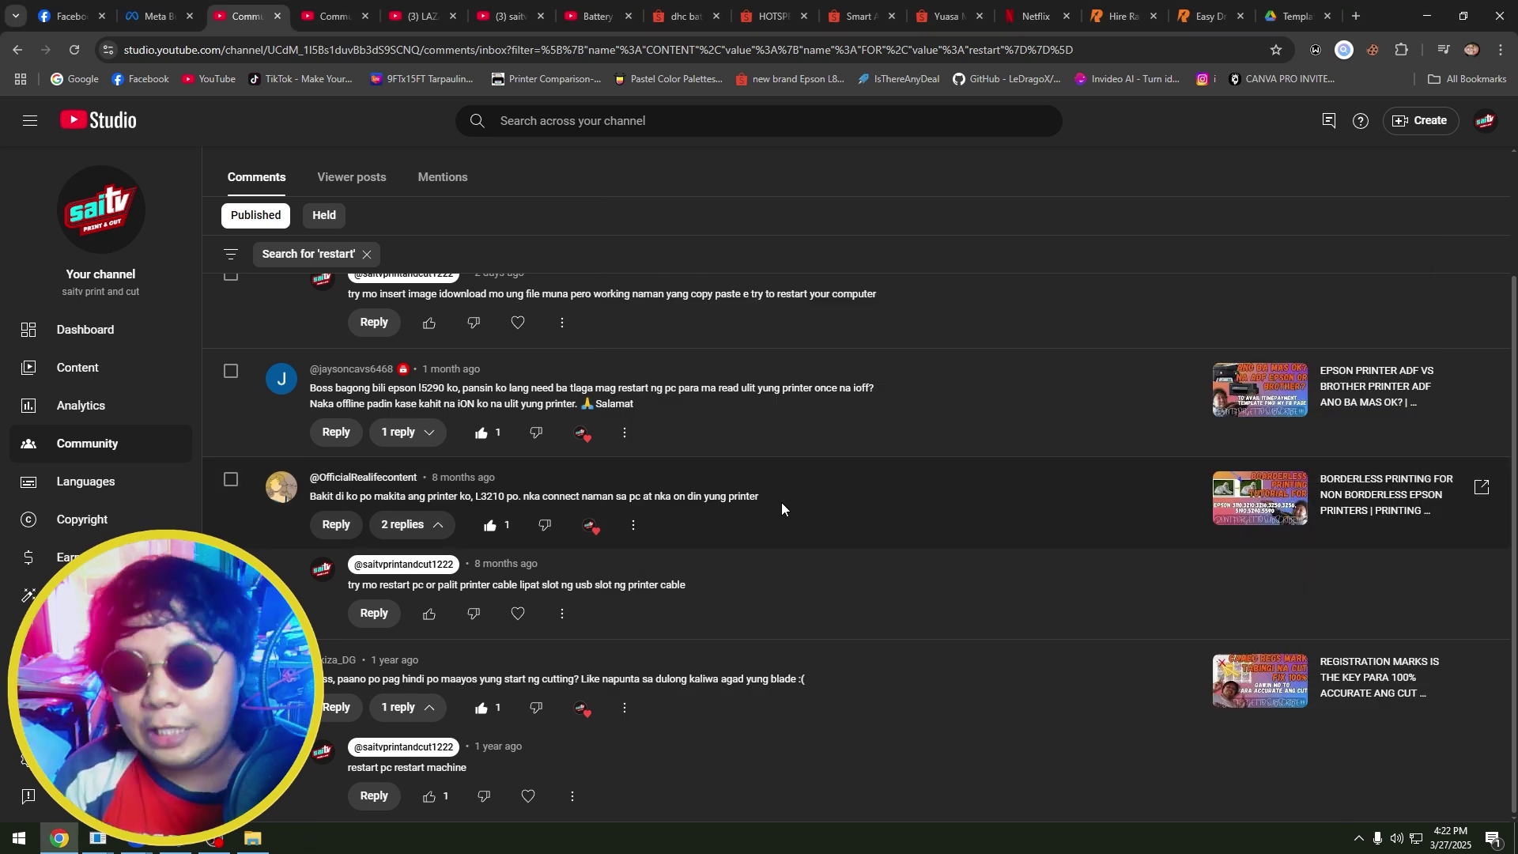
Step: Highlight the viewer comments about the undetected L3210 printer and the printer that goes offline until the PC is restarted
drag(781, 499, 587, 498)
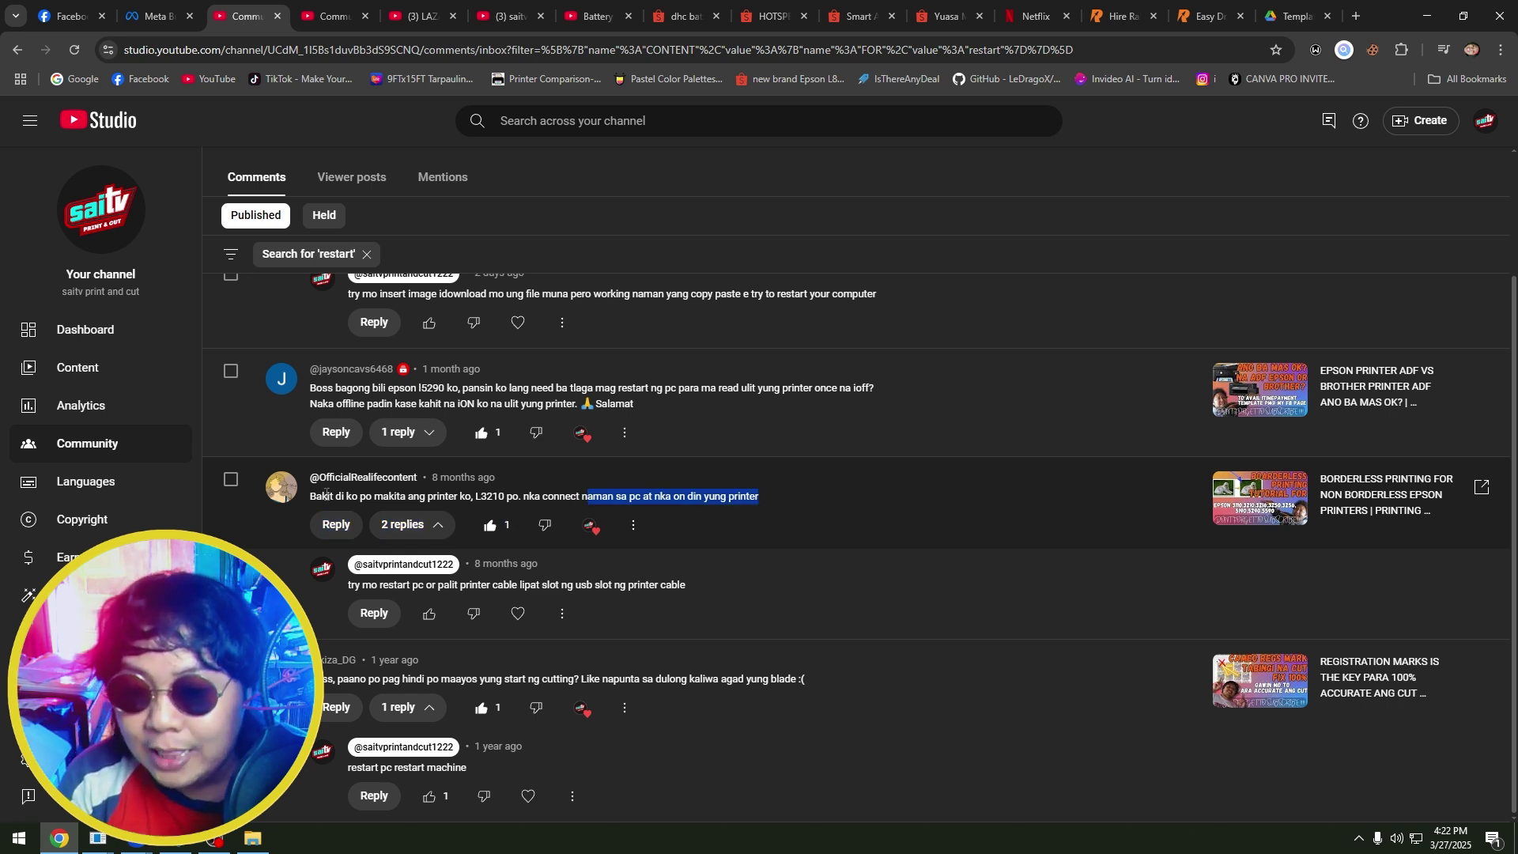
drag(311, 497, 475, 498)
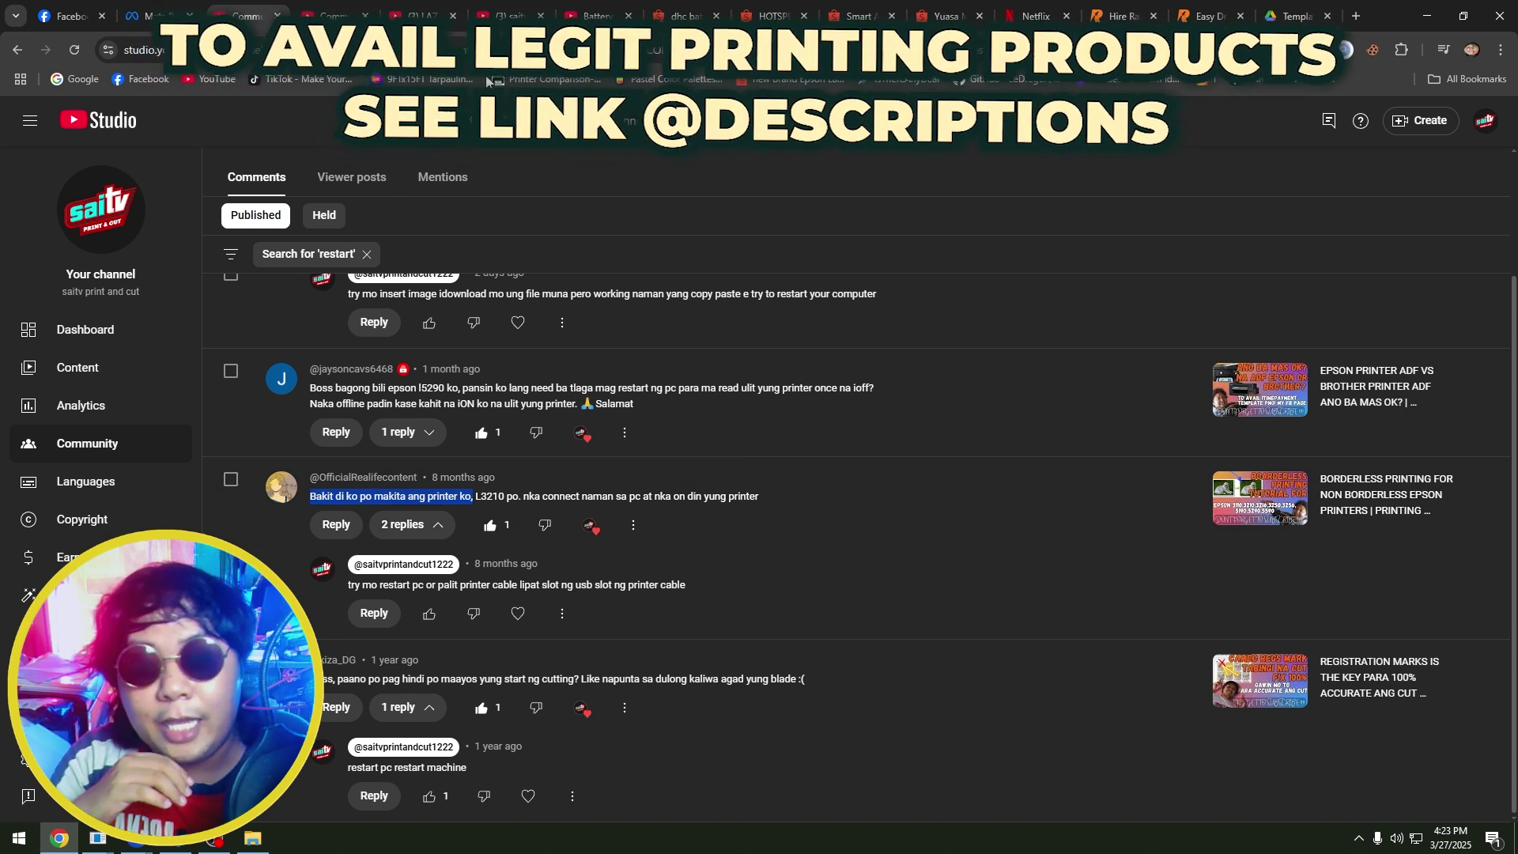
click(335, 9)
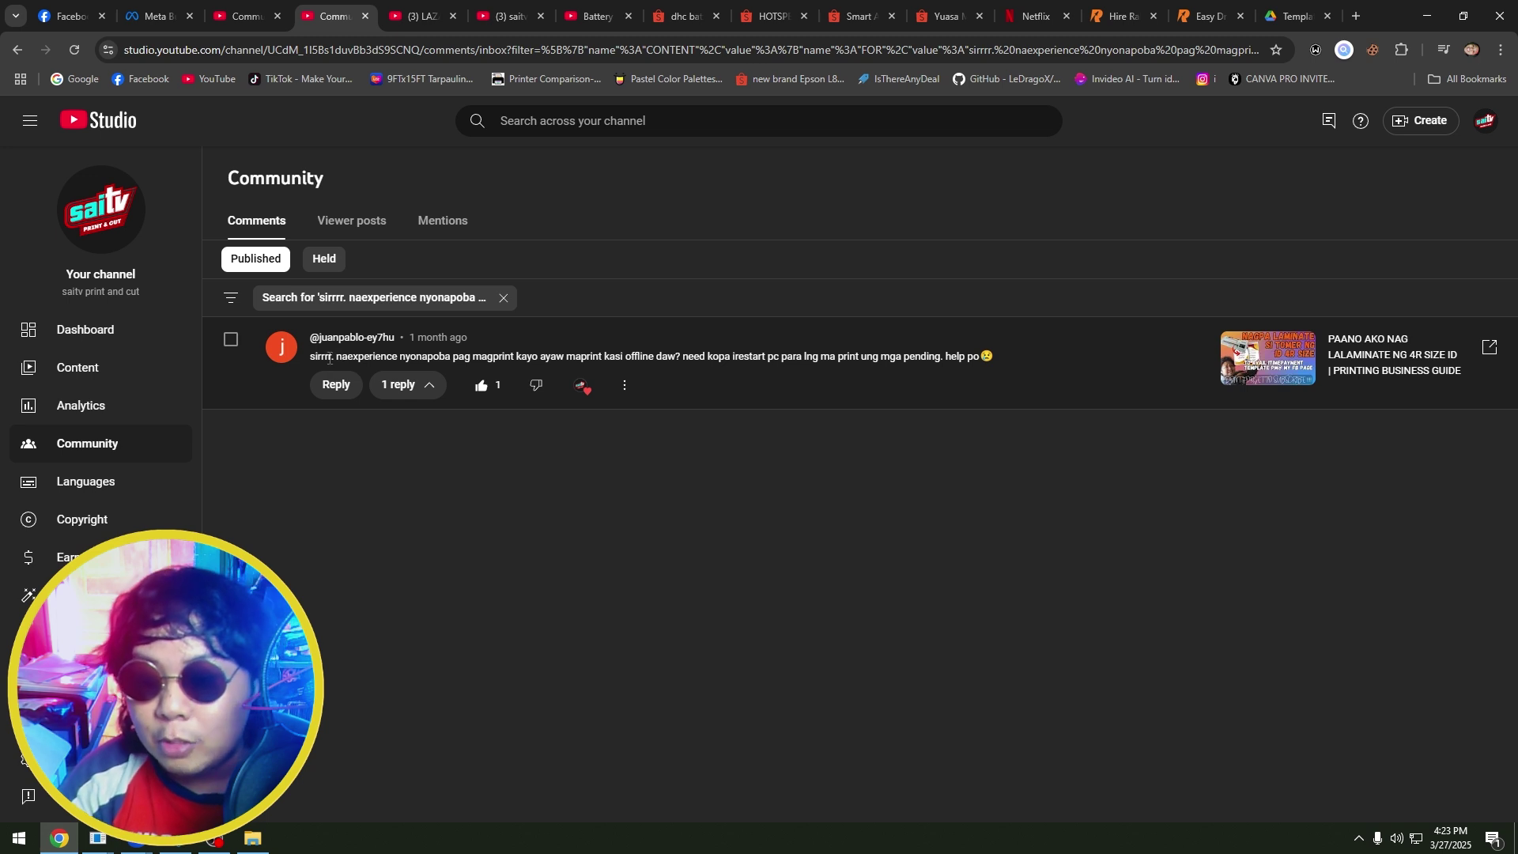
drag(338, 357, 711, 357)
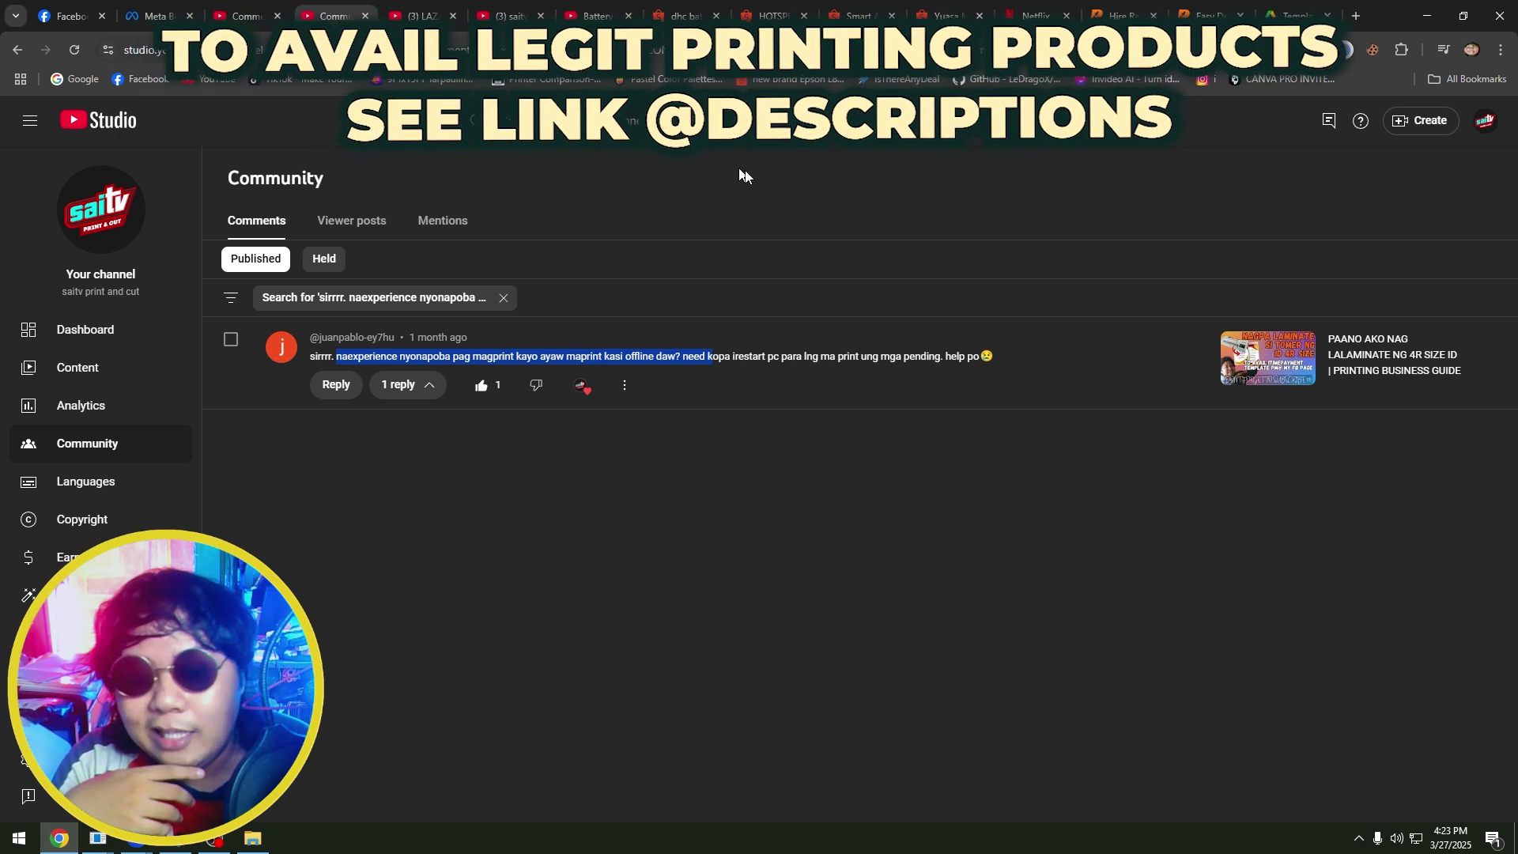
click(822, 218)
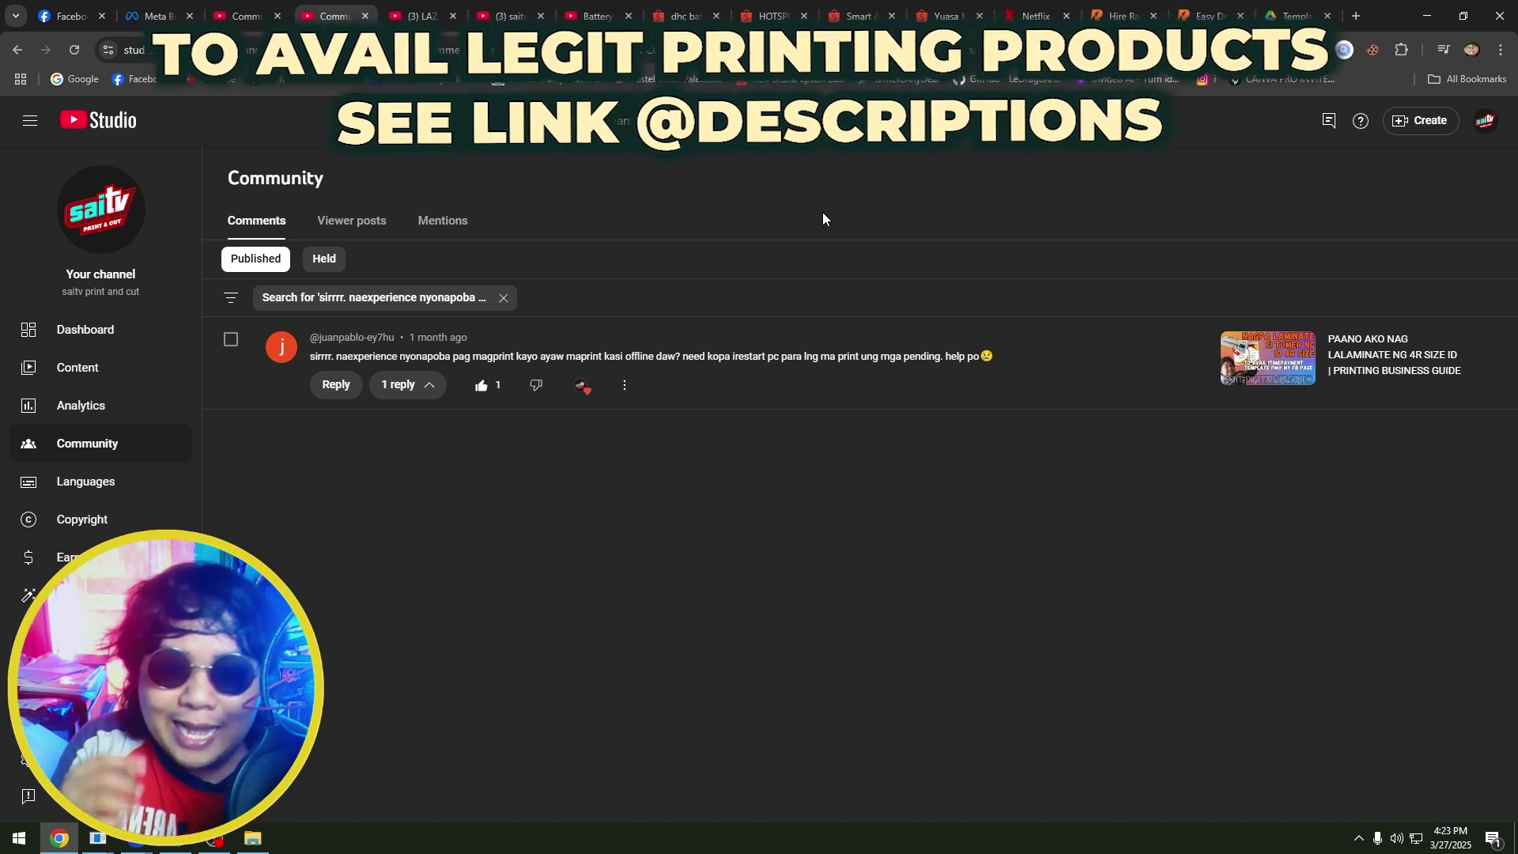
Step: Open Devices and Printers under Hardware and Sound in Control Panel and reposition its window
key(super)
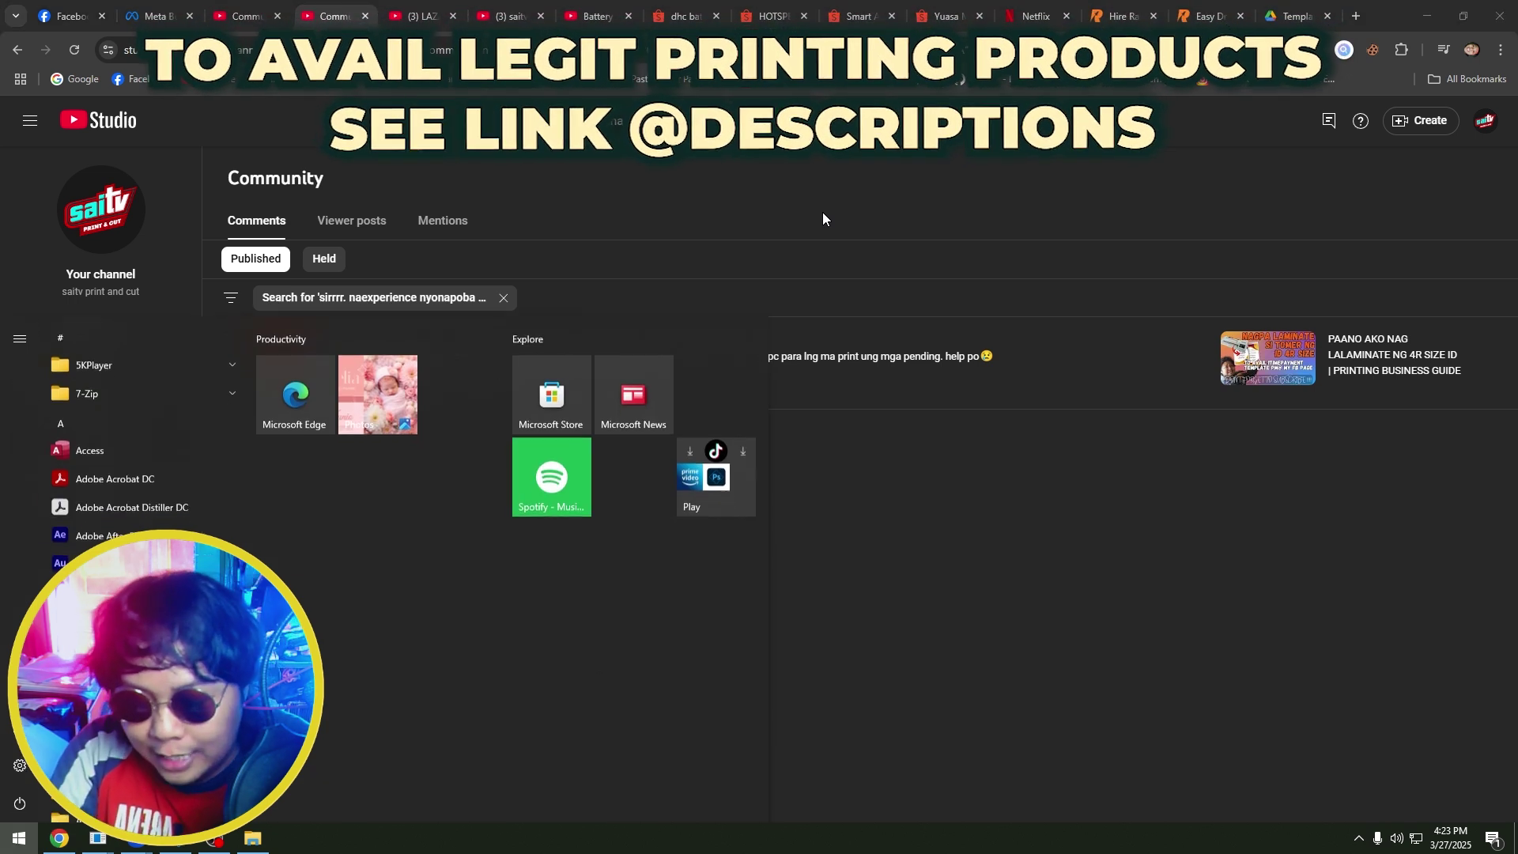
text(control)
key(Return)
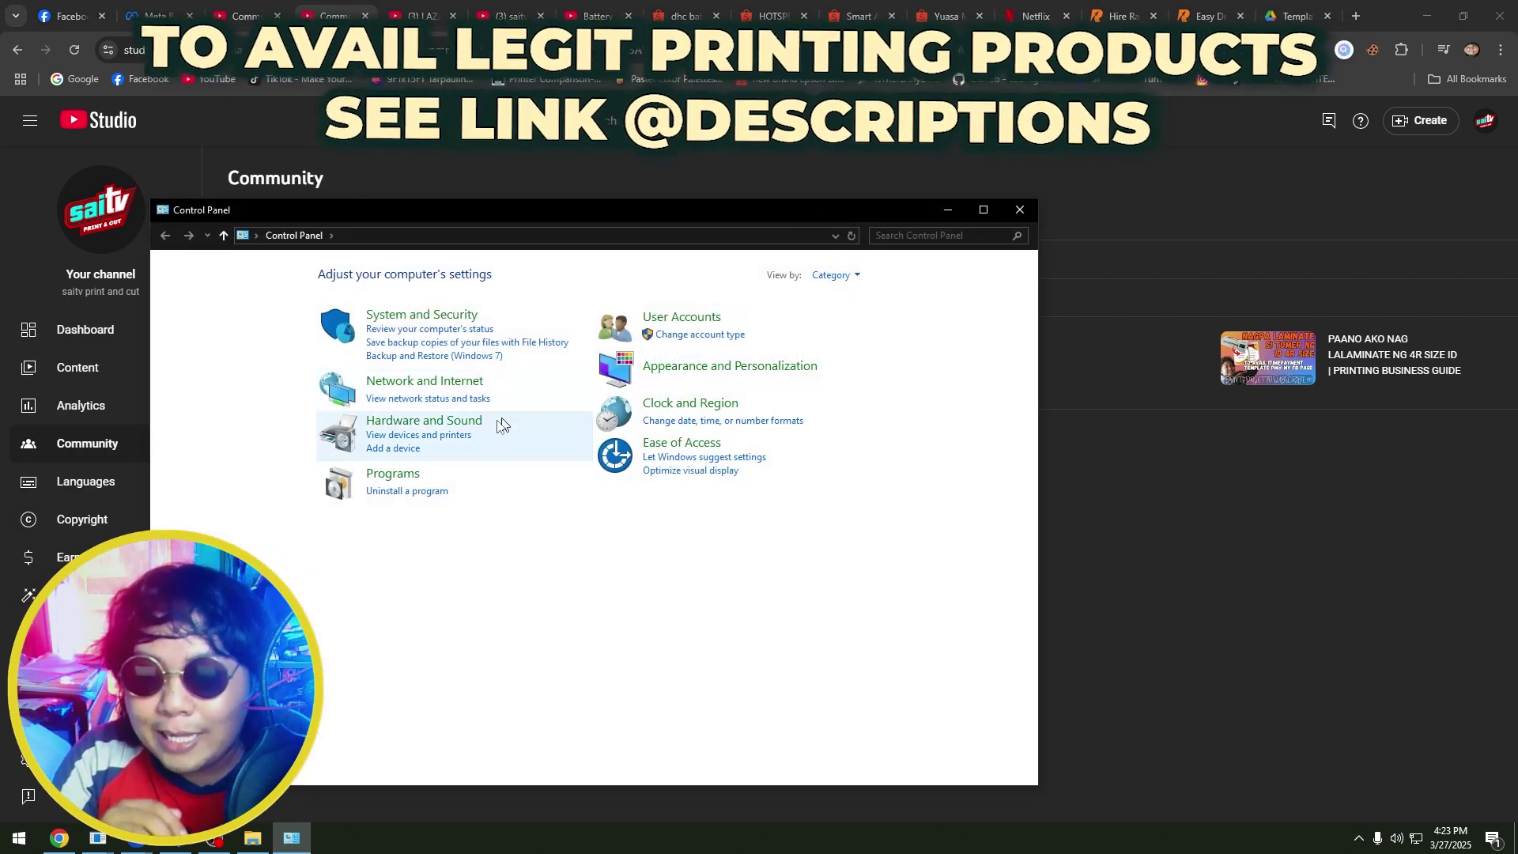
click(417, 424)
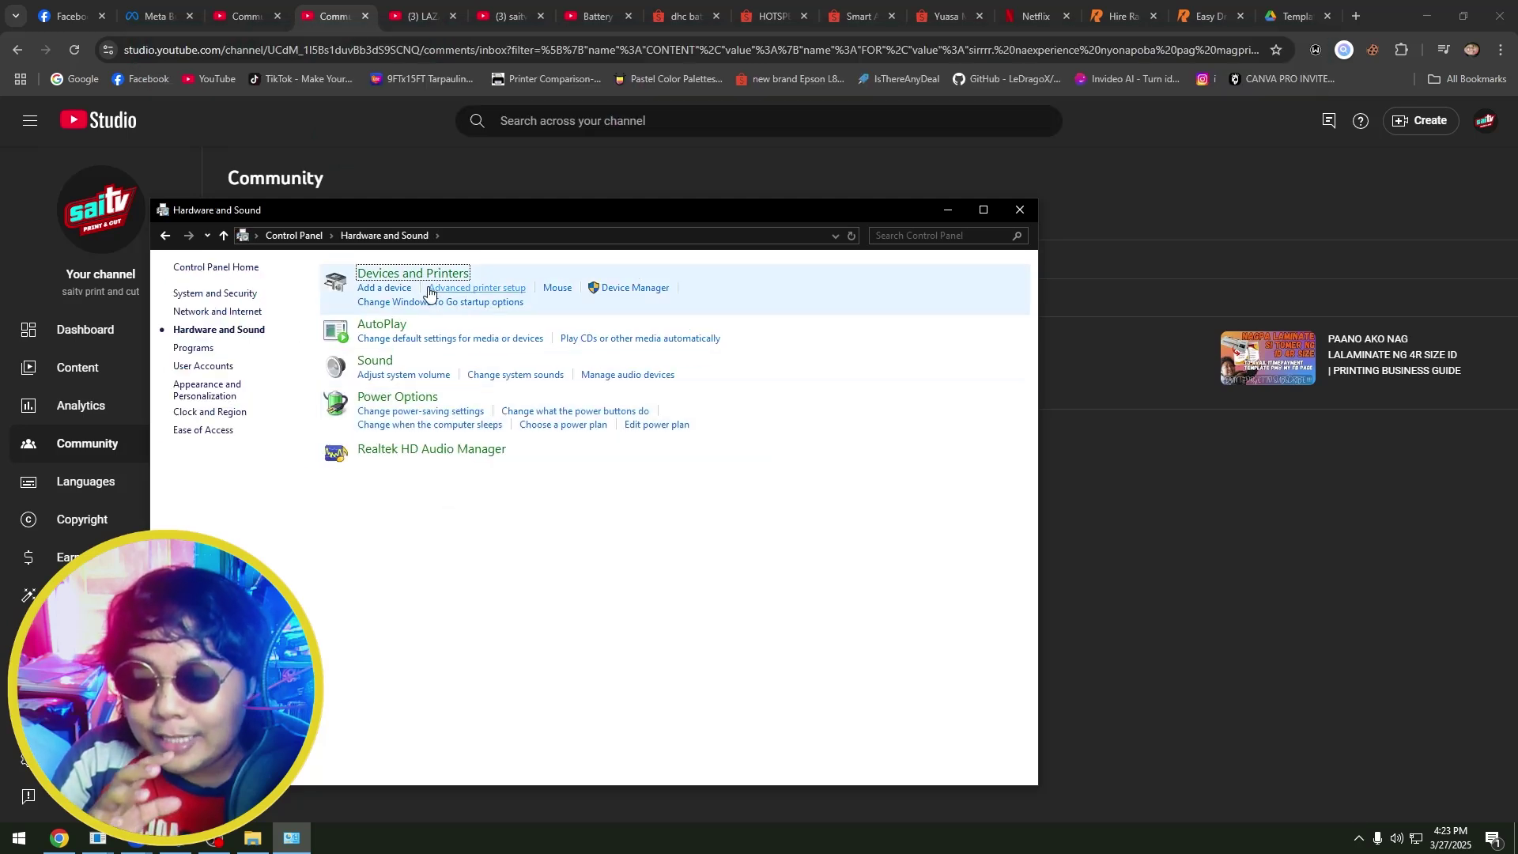
drag(576, 208, 874, 185)
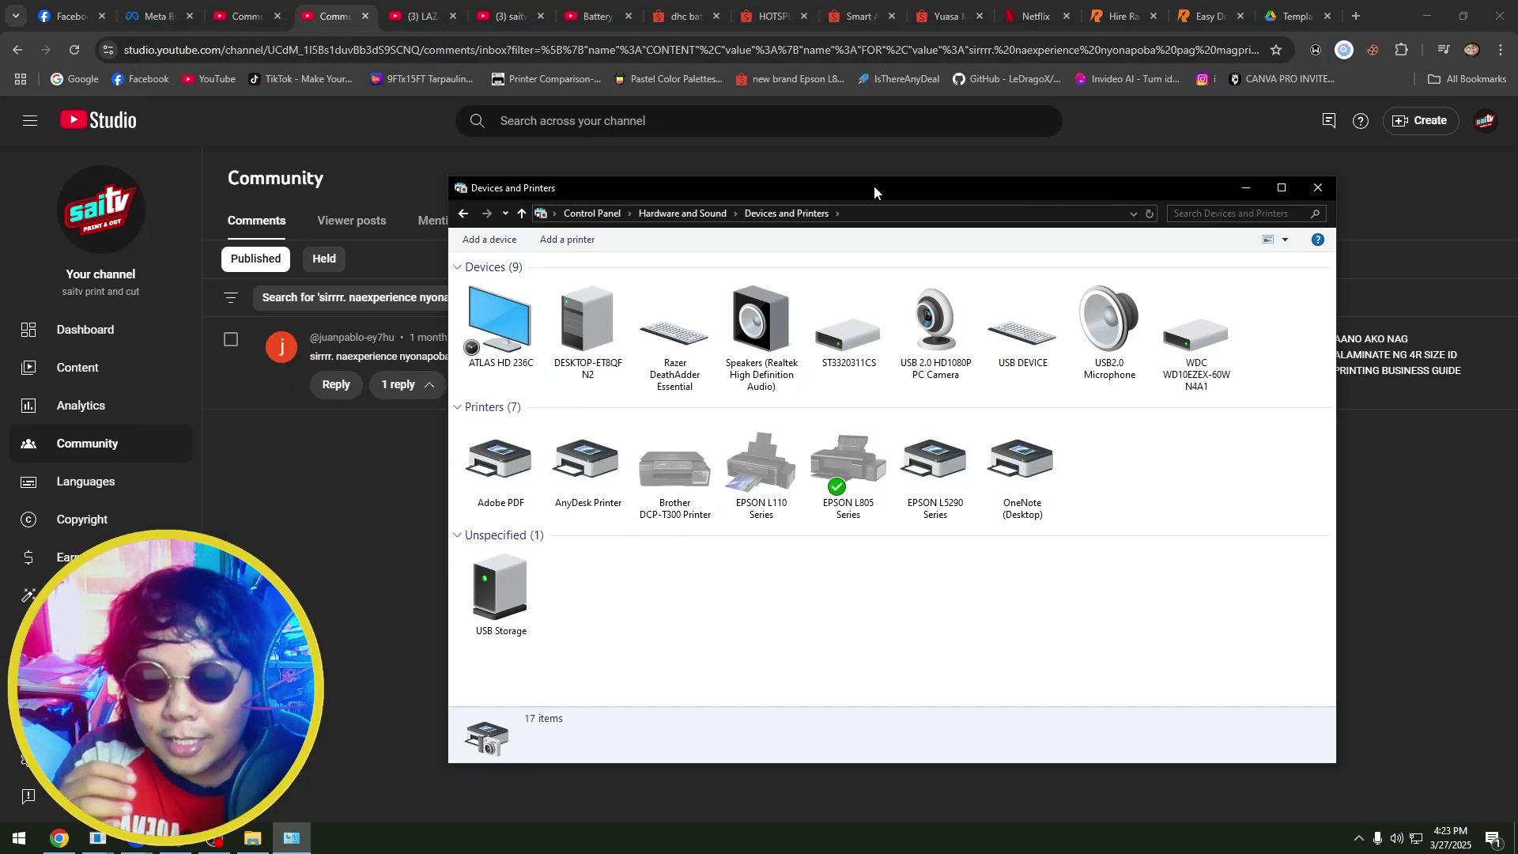
Step: Check the status of the EPSON L5290 Series printer in Devices and Printers
click(953, 494)
click(1020, 492)
click(951, 491)
click(1020, 492)
click(952, 492)
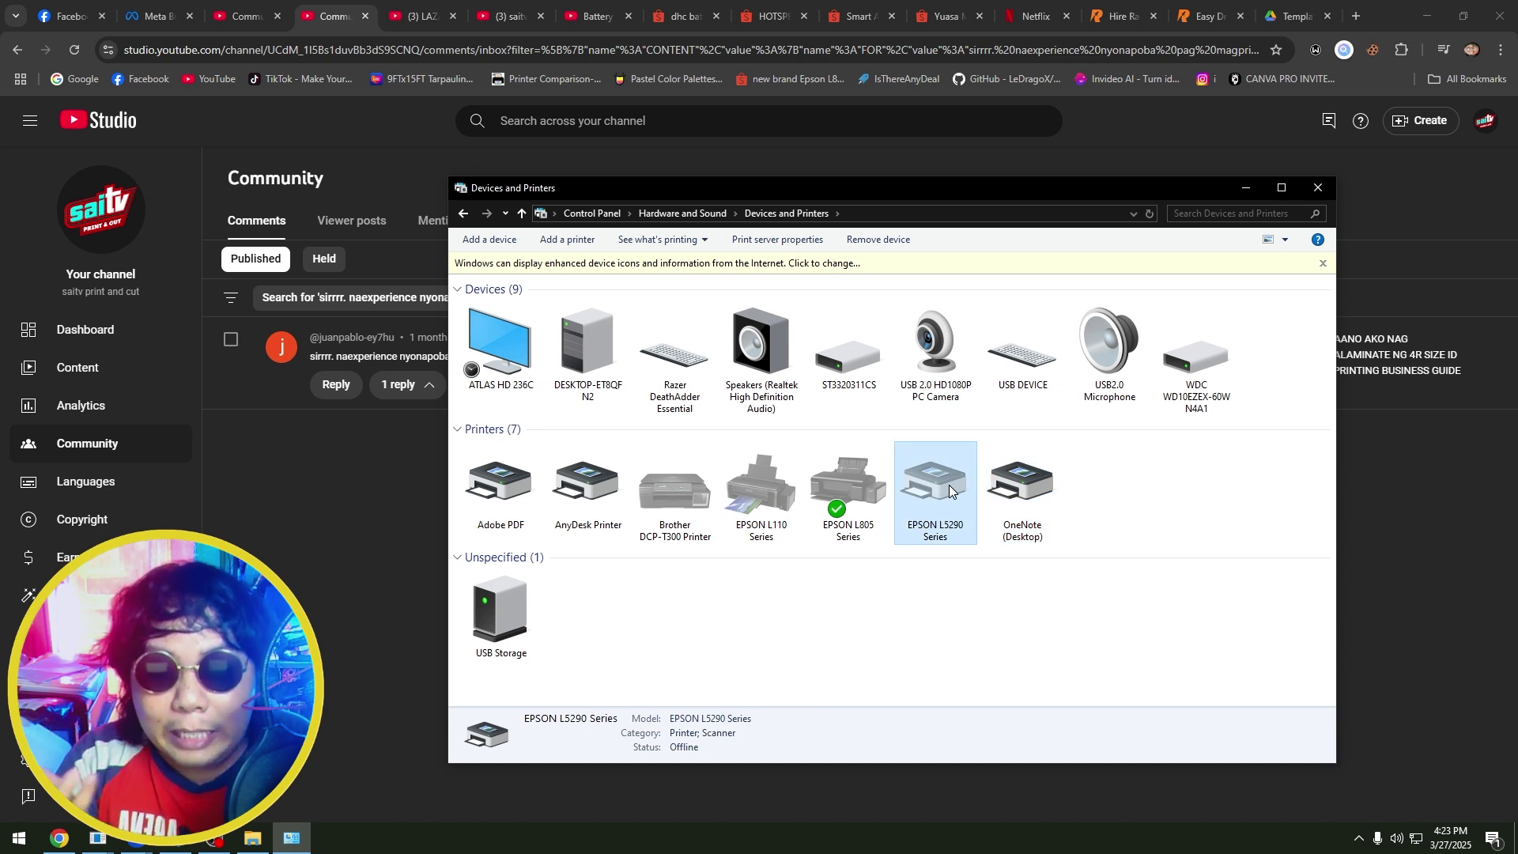
drag(928, 187, 894, 137)
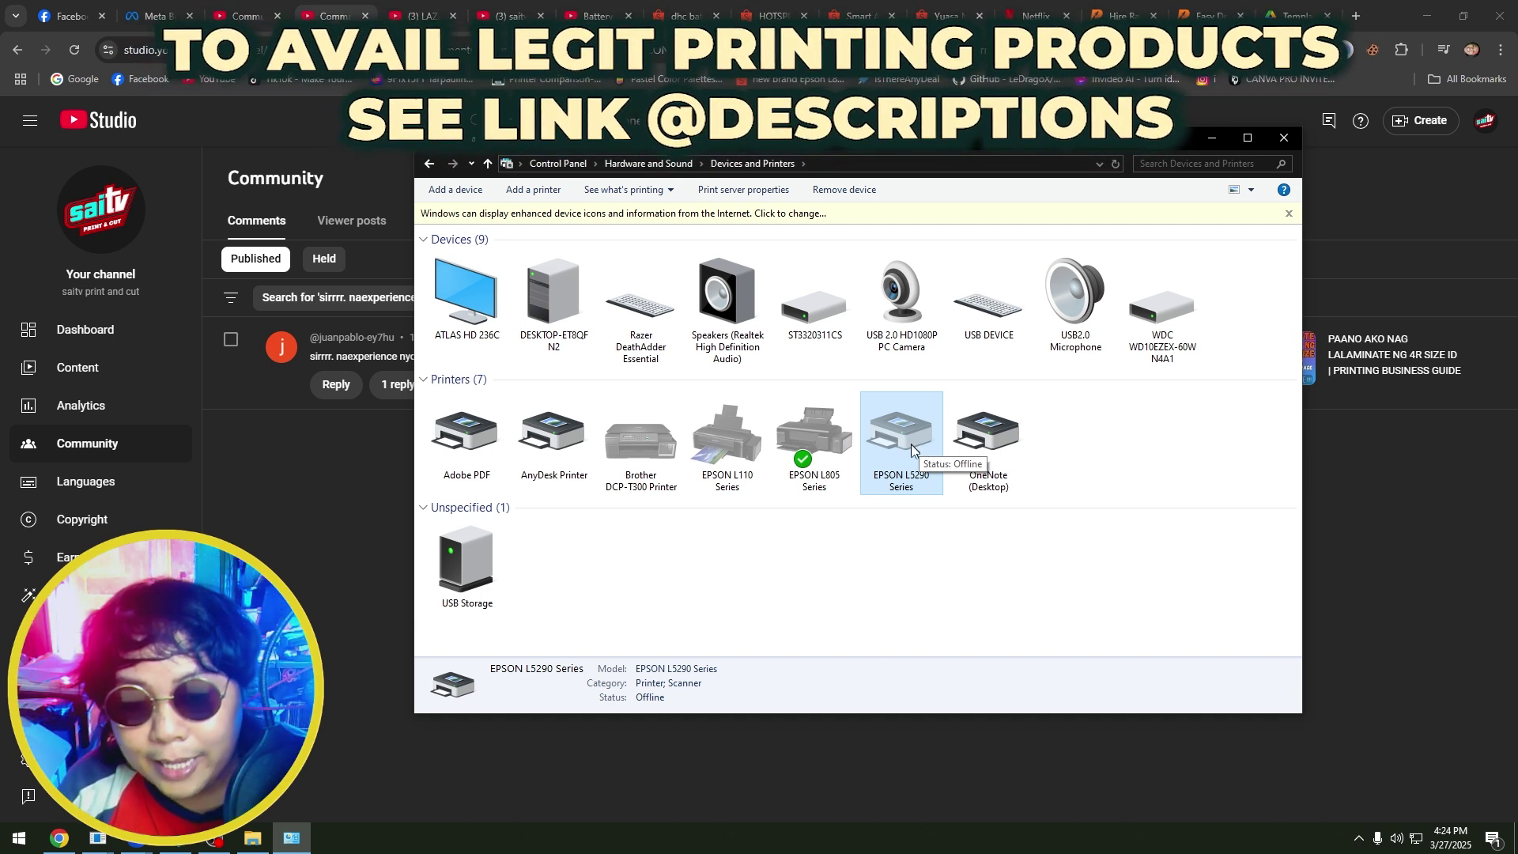
click(1105, 440)
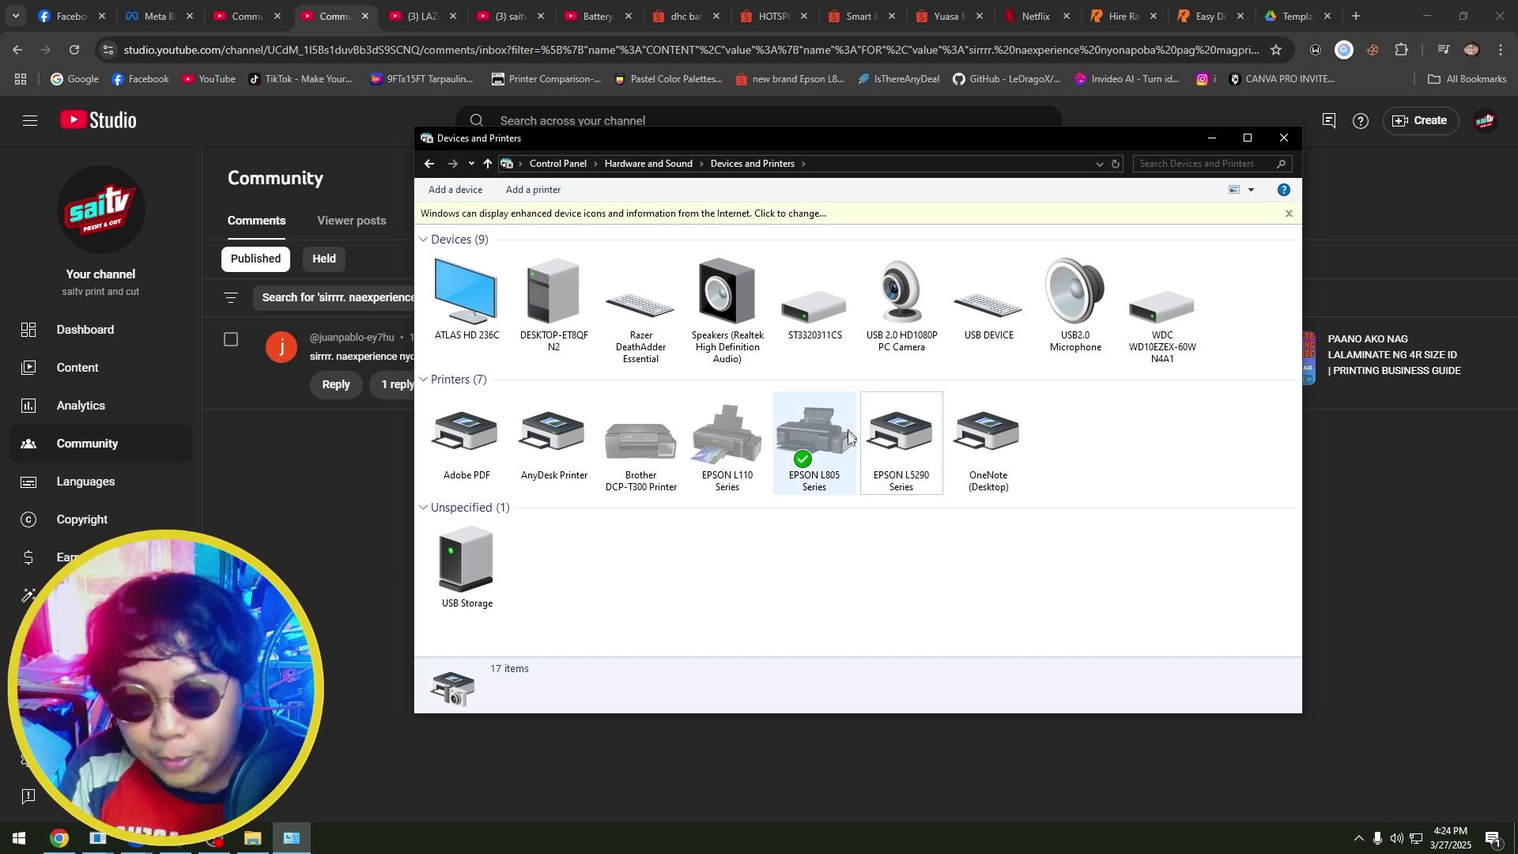
Step: Inspect the port assigned to the EPSON L5290 Series in its printer properties, and close the properties without changes
right_click(898, 432)
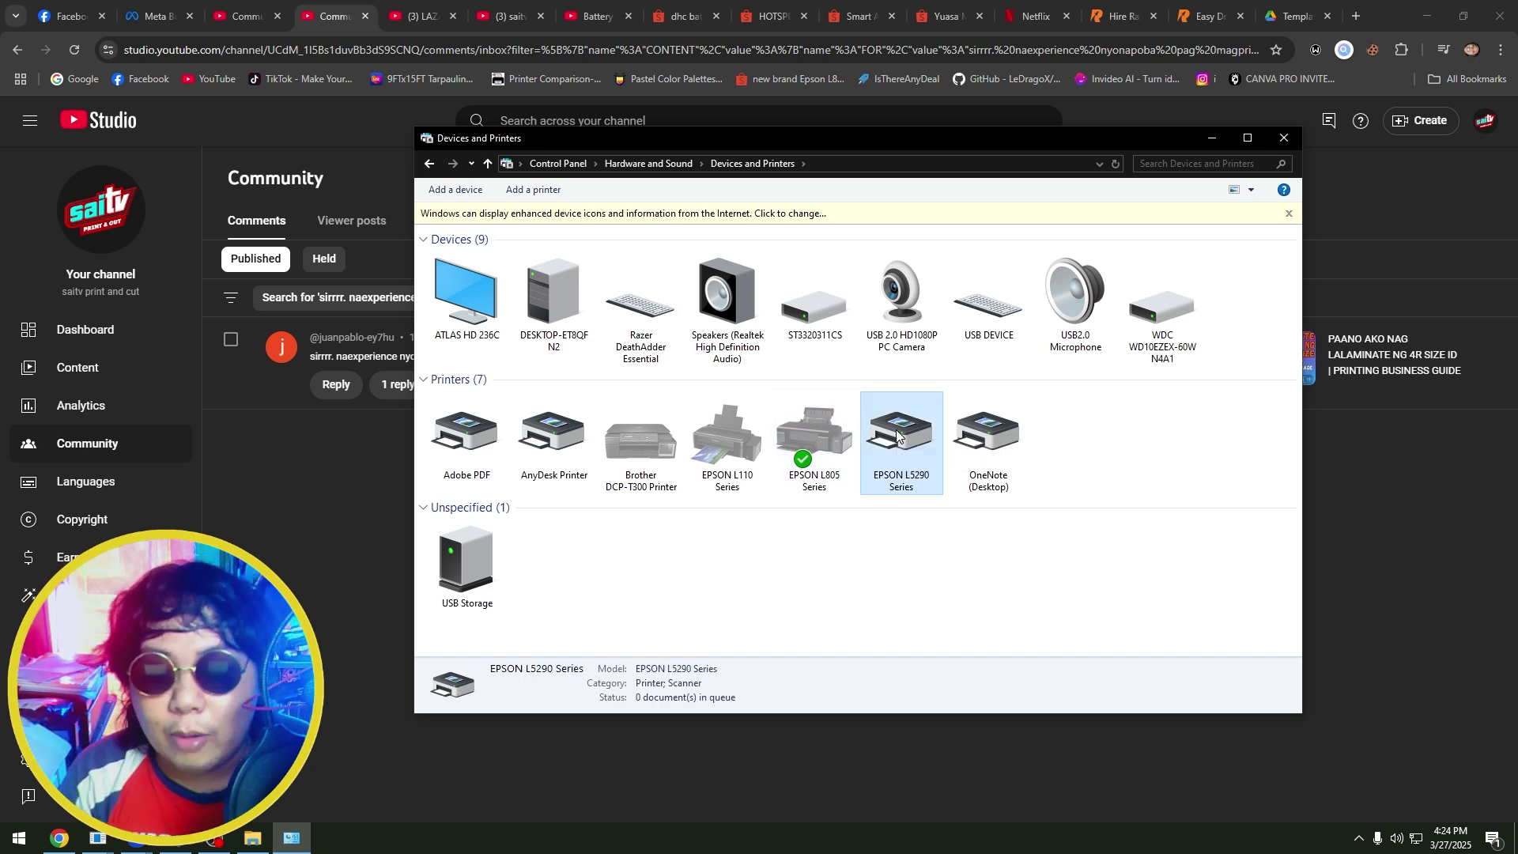
mouse_move(1006, 495)
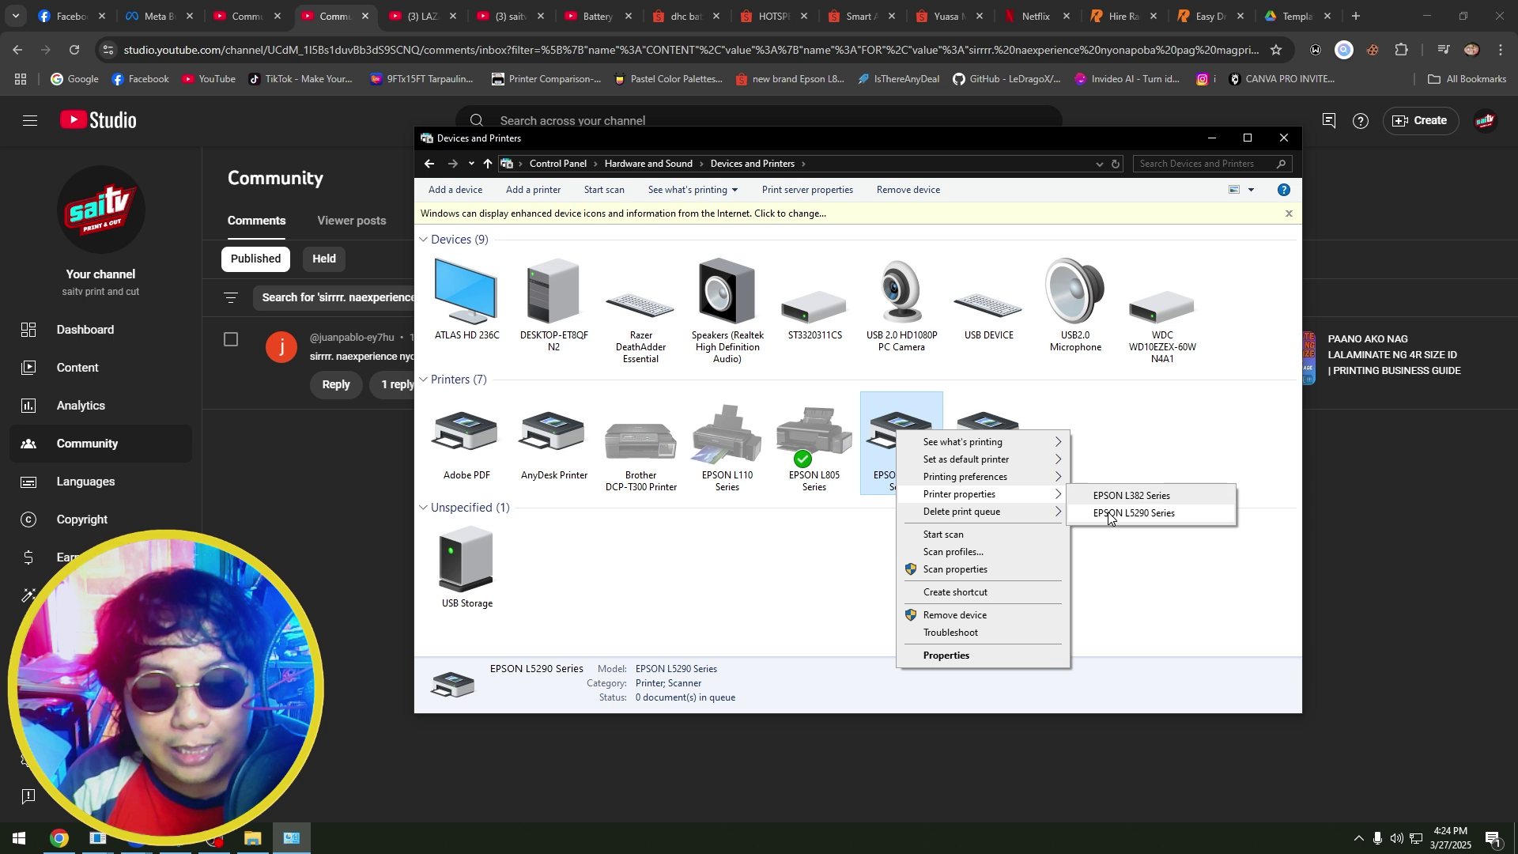
click(1132, 513)
drag(1170, 425, 811, 328)
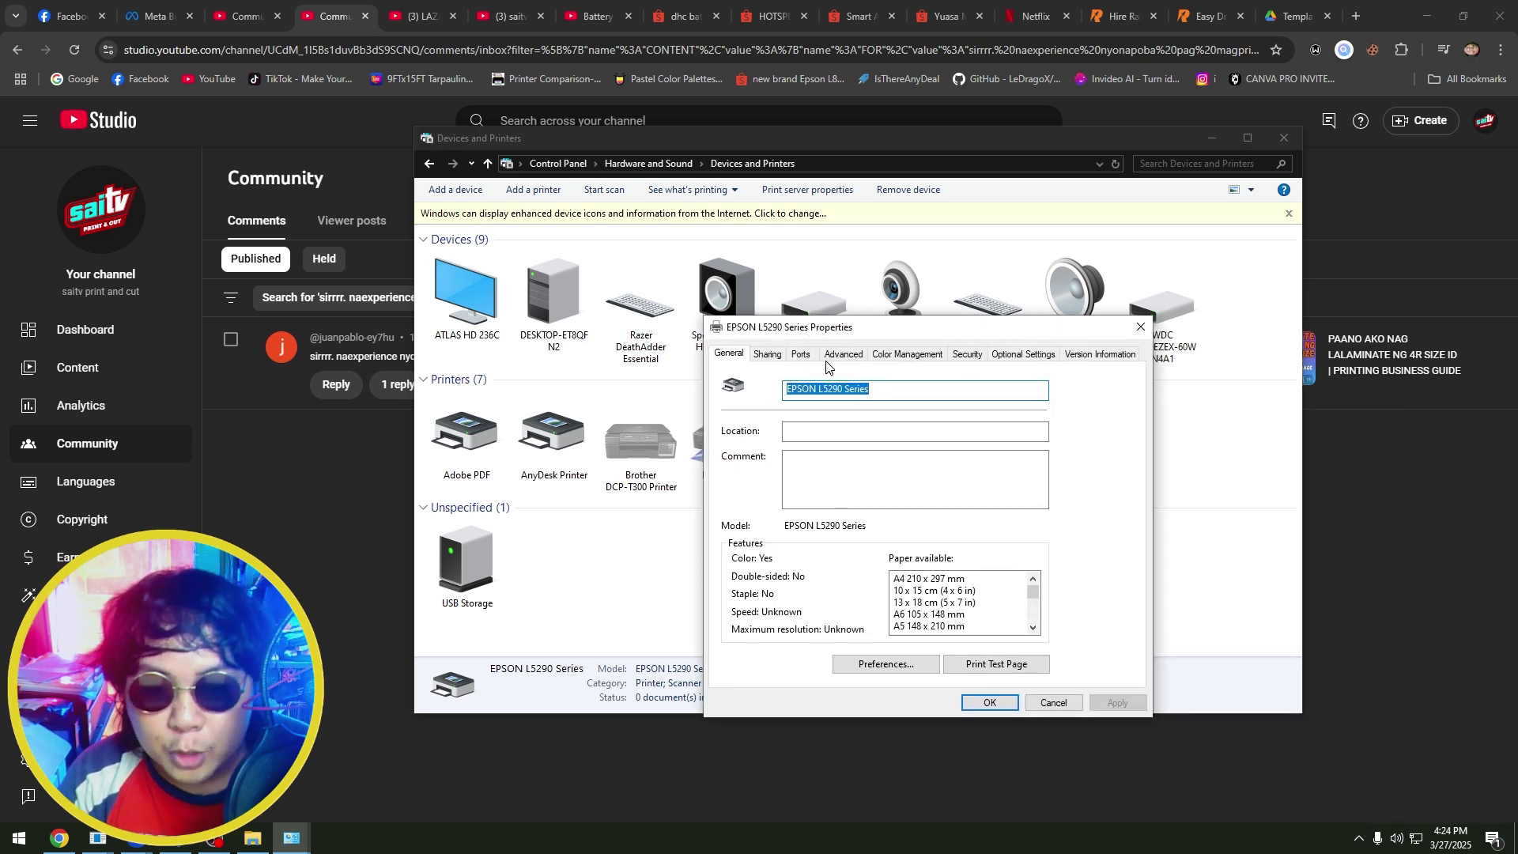
click(800, 353)
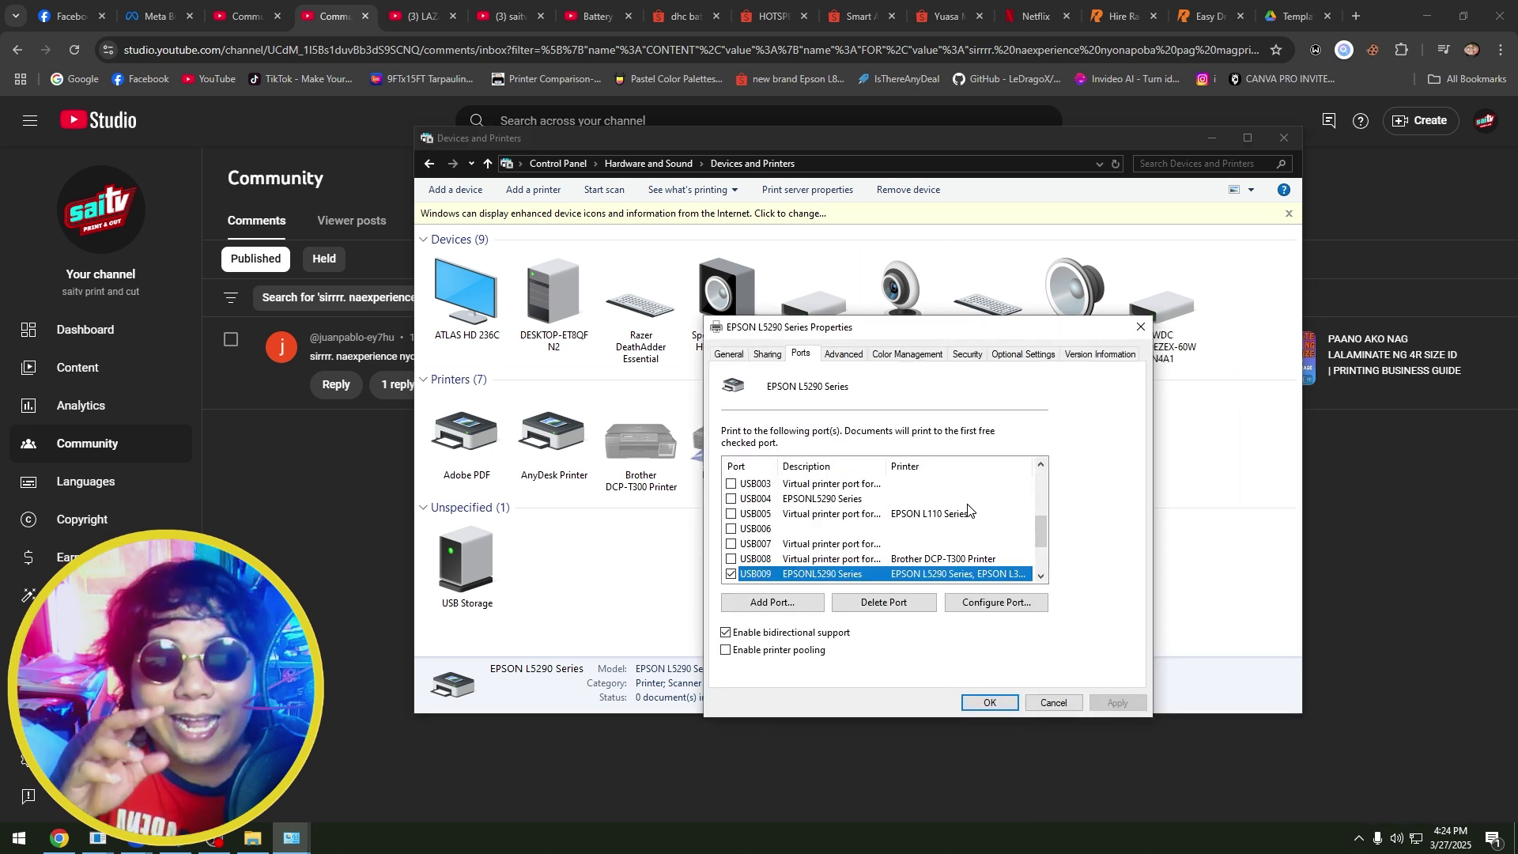
drag(1041, 530, 1043, 537)
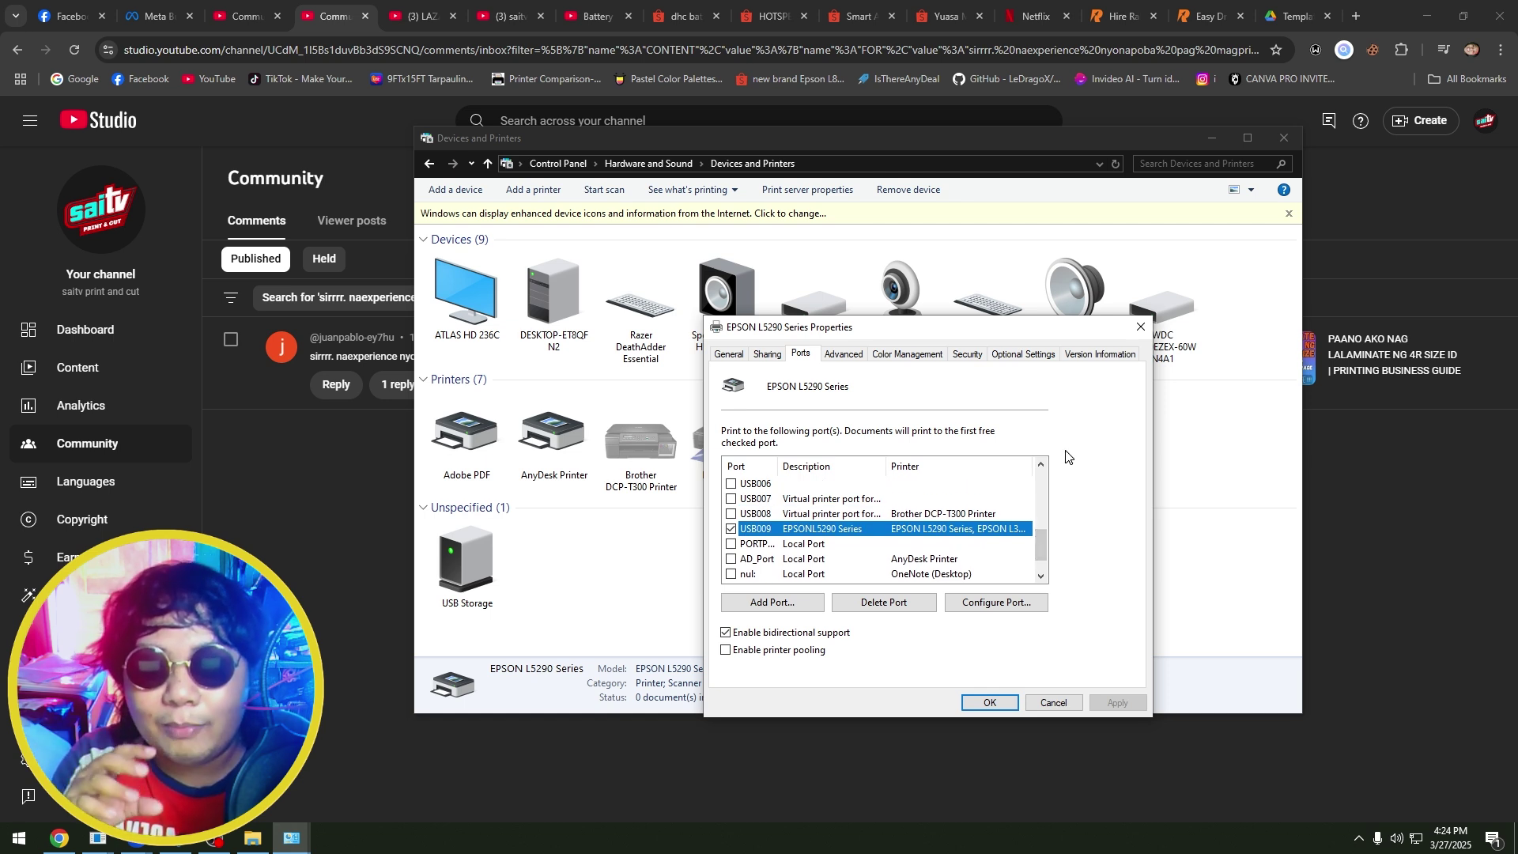
click(1140, 327)
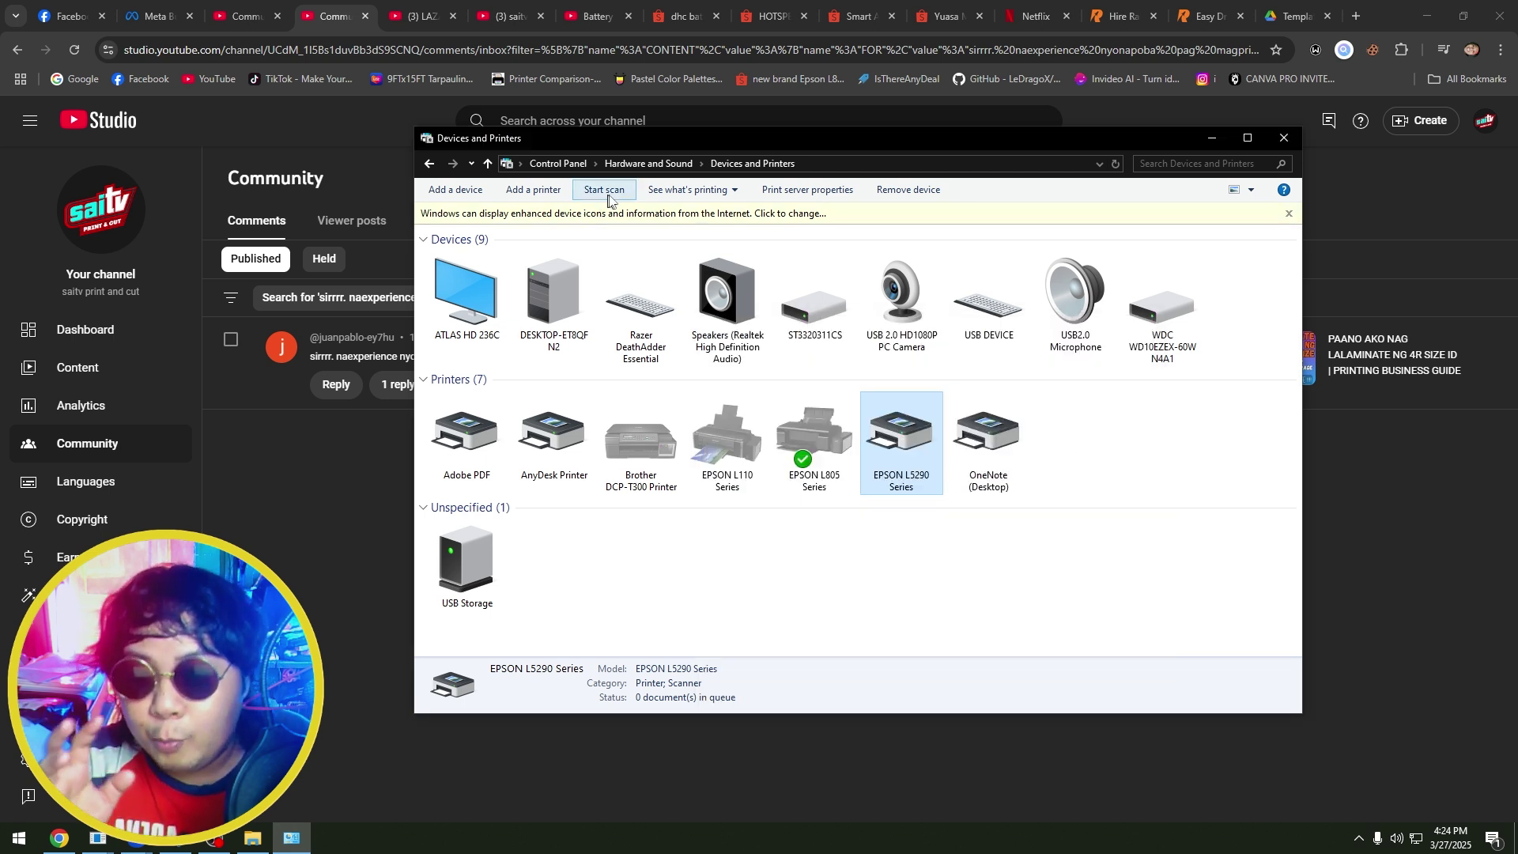
Step: Open the EPSON L5290 Series print queue and review its printer options, including Pause Printing and Use Printer Offline
click(685, 193)
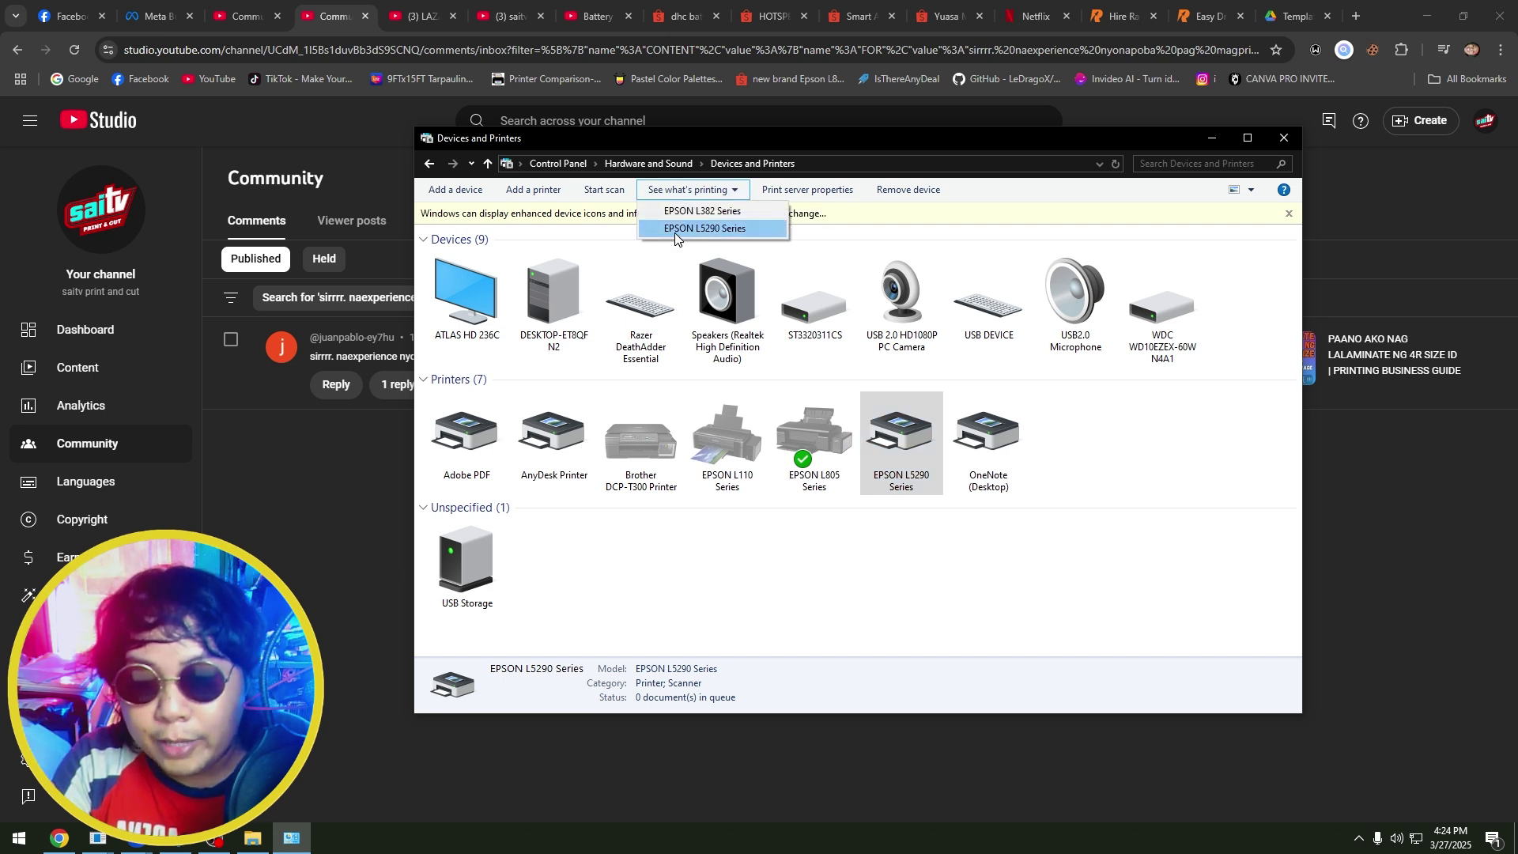
click(692, 228)
drag(474, 369, 679, 314)
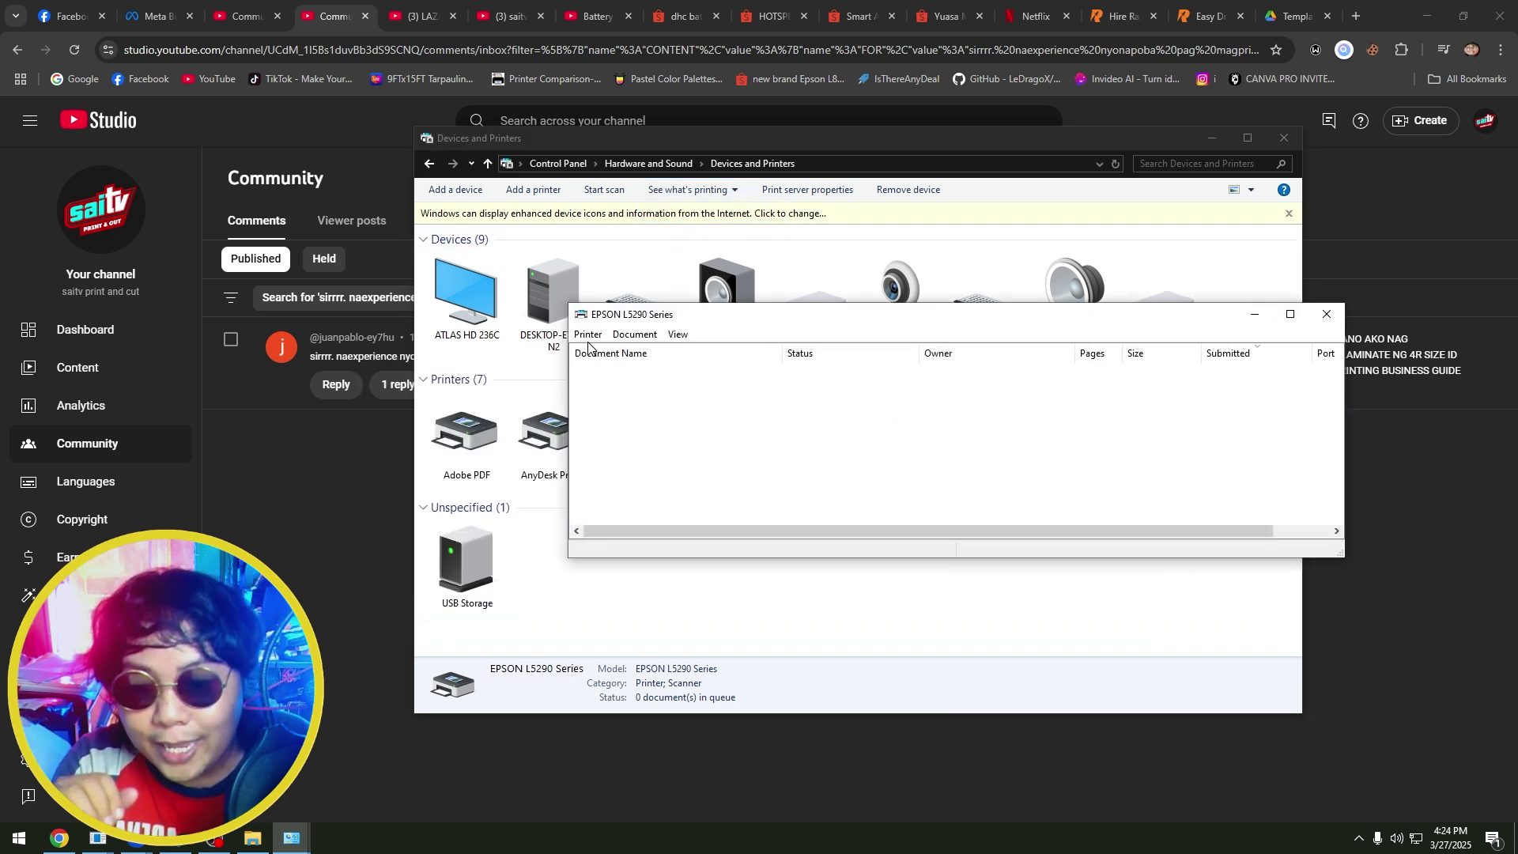
click(588, 334)
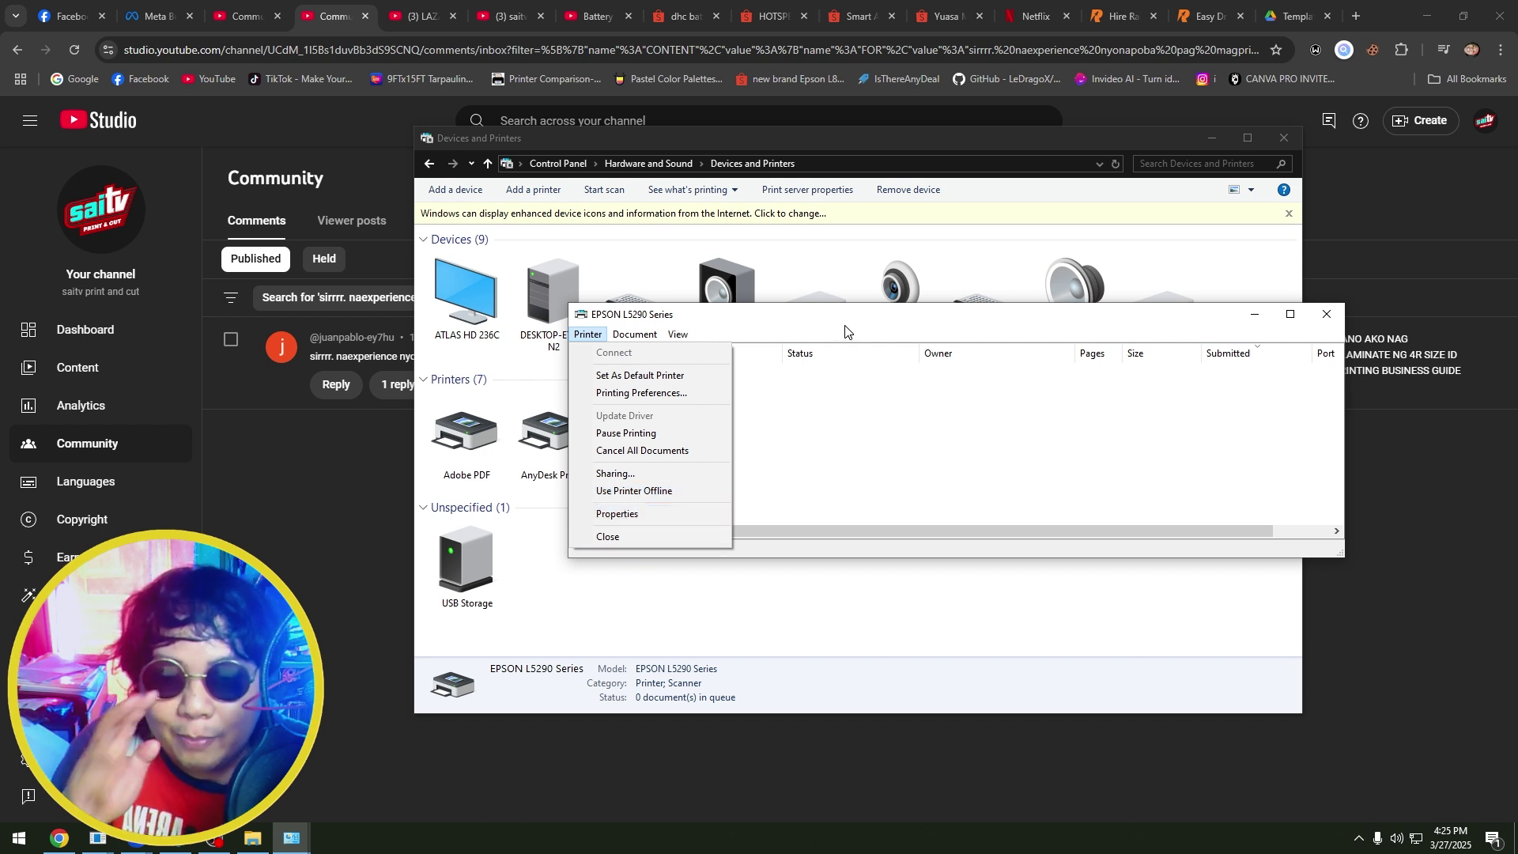
click(789, 323)
drag(802, 319, 832, 355)
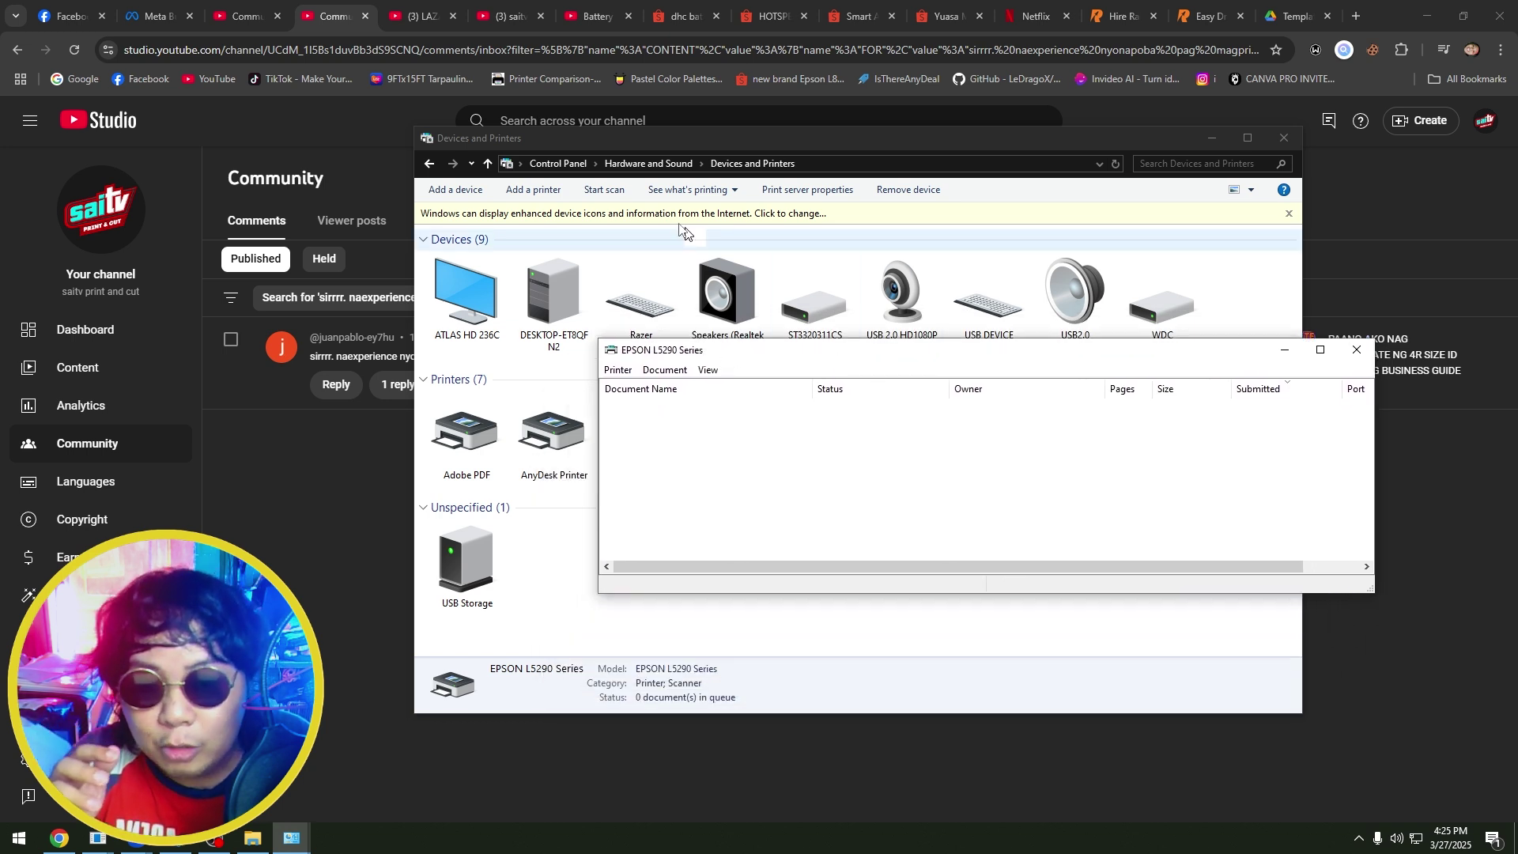
Step: Recheck the EPSON L5290 Series print queue and its printer options, close Devices and Printers, and examine the queued PDF job
click(1359, 354)
click(687, 190)
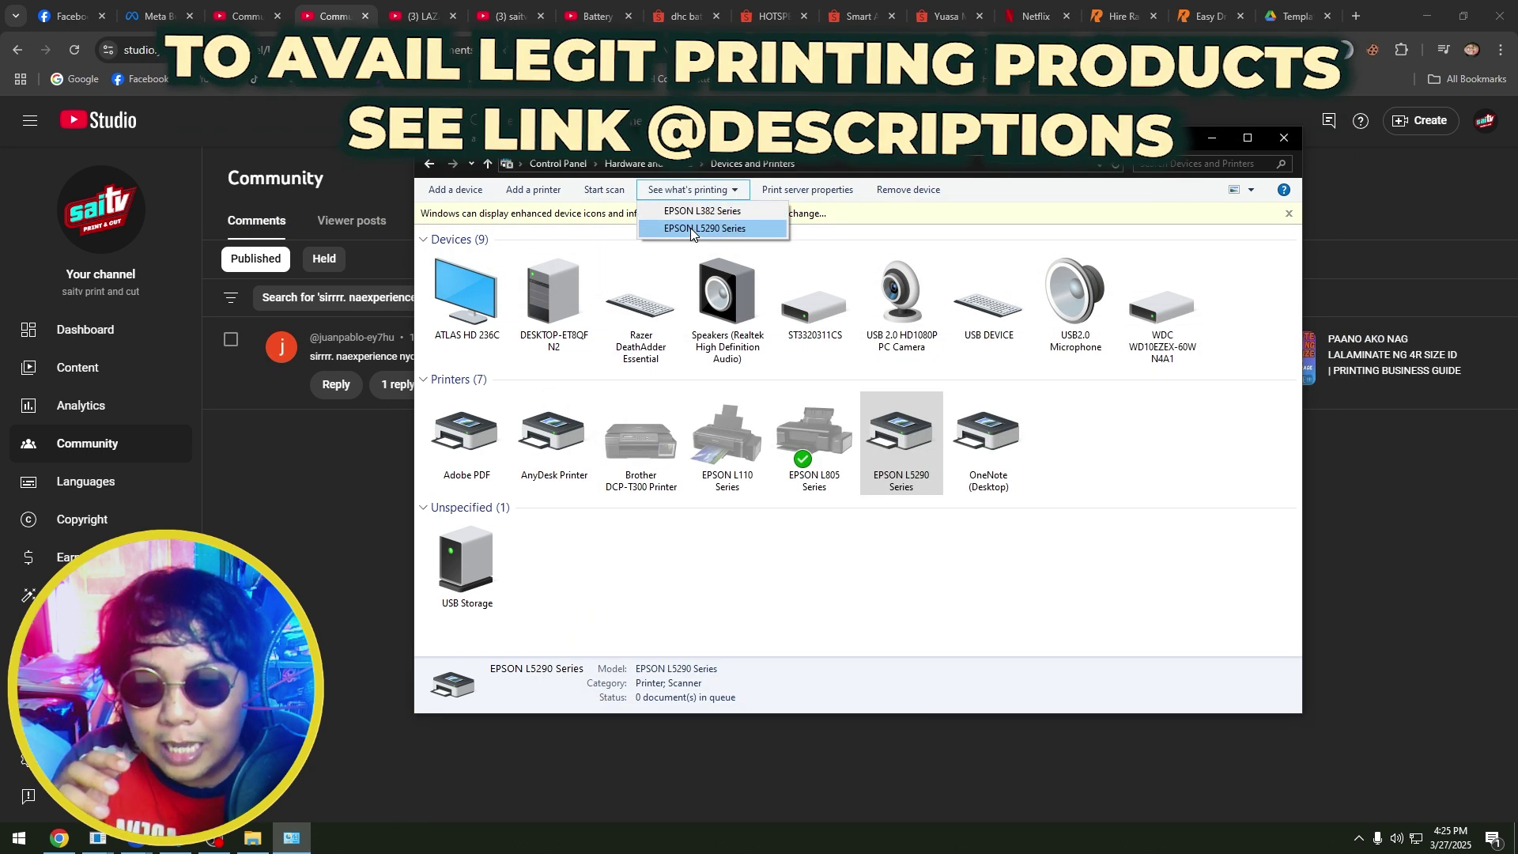
click(686, 230)
click(618, 370)
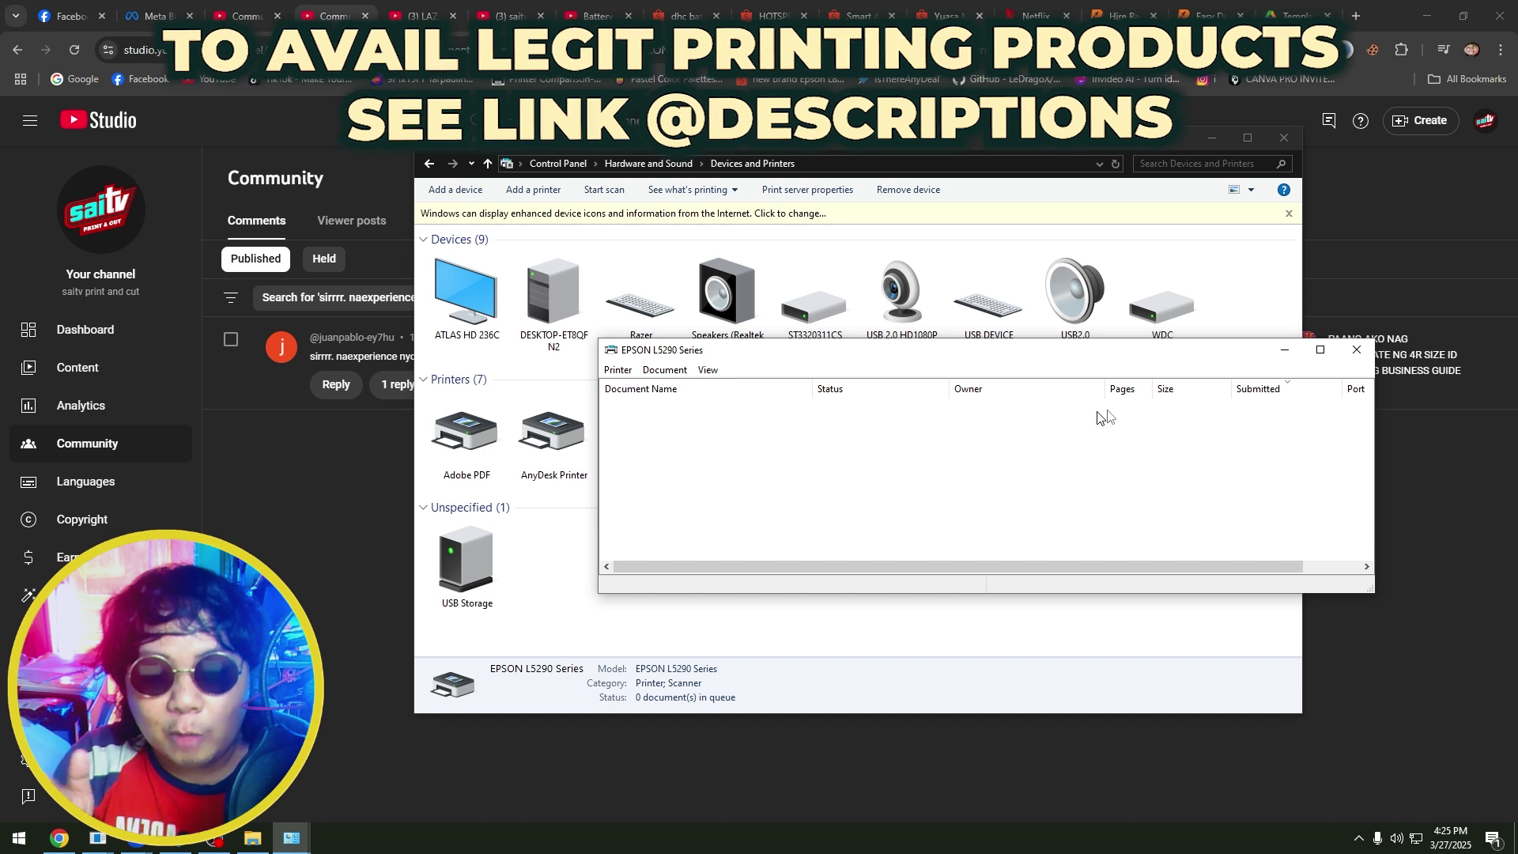
click(1354, 351)
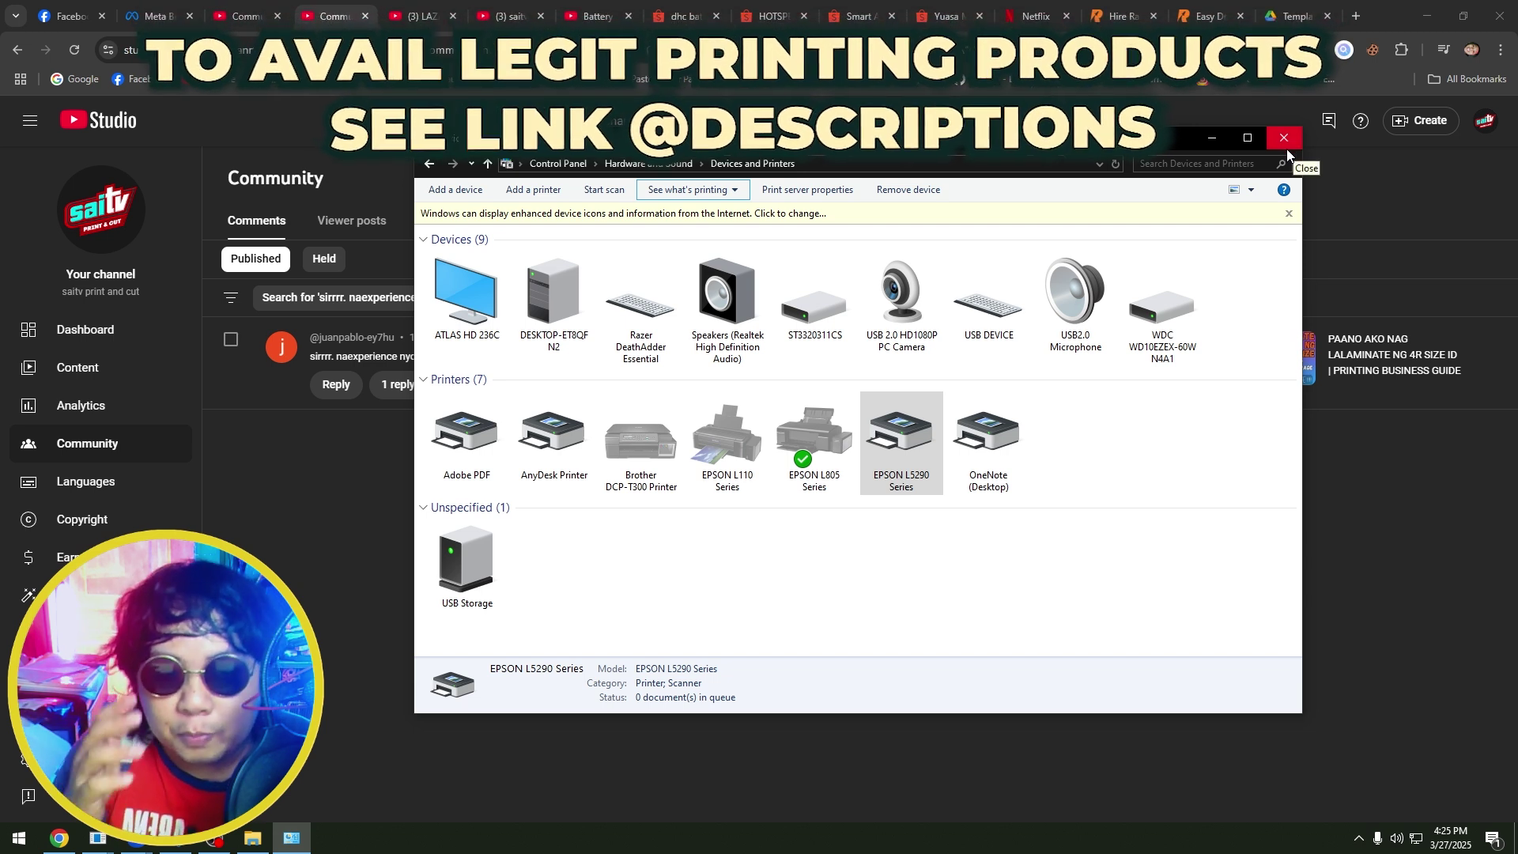
click(1285, 148)
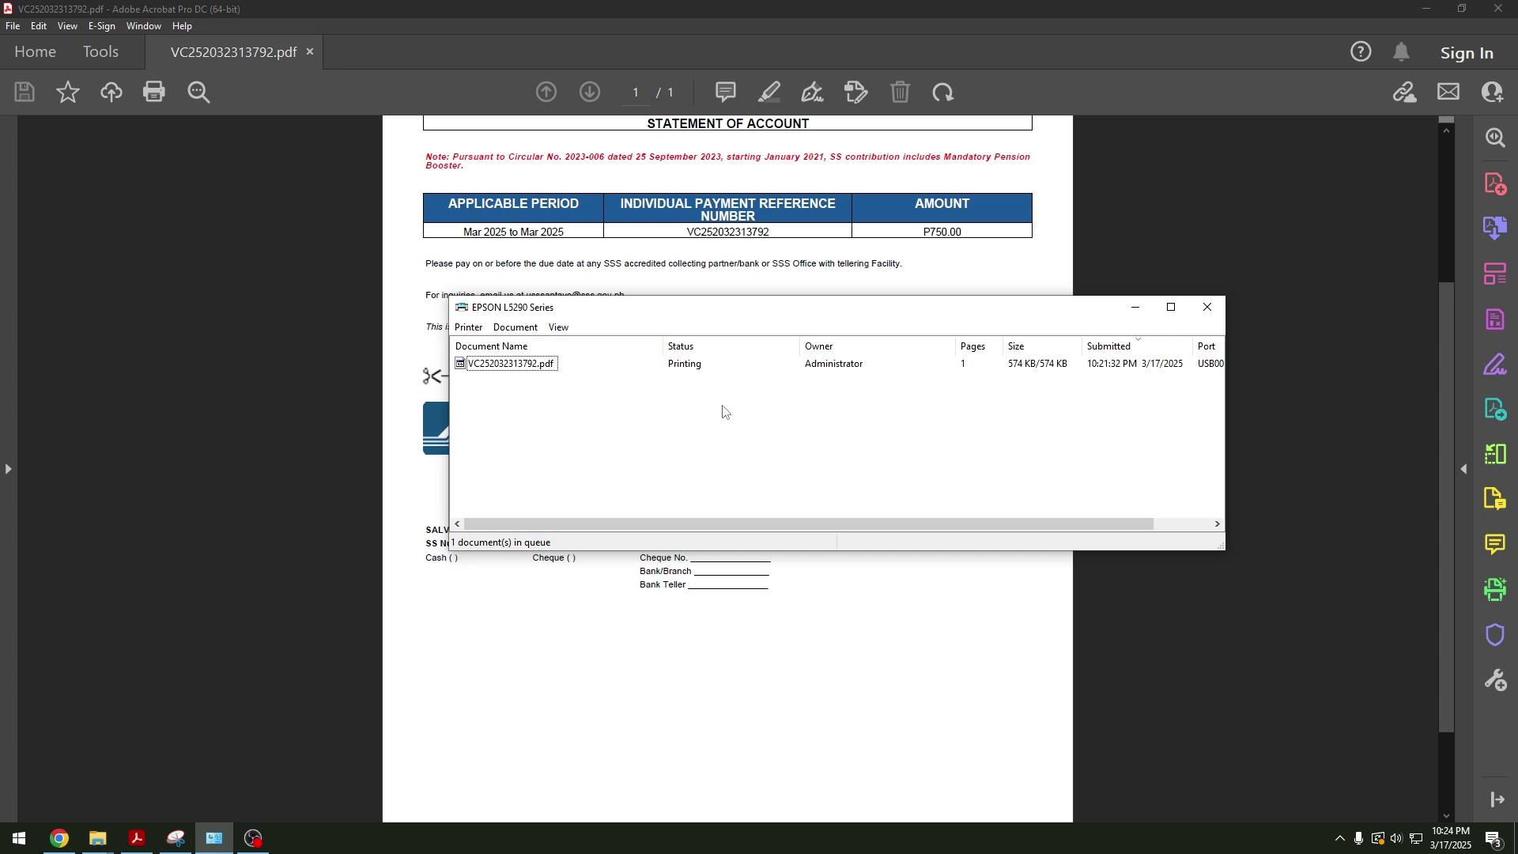
click(542, 366)
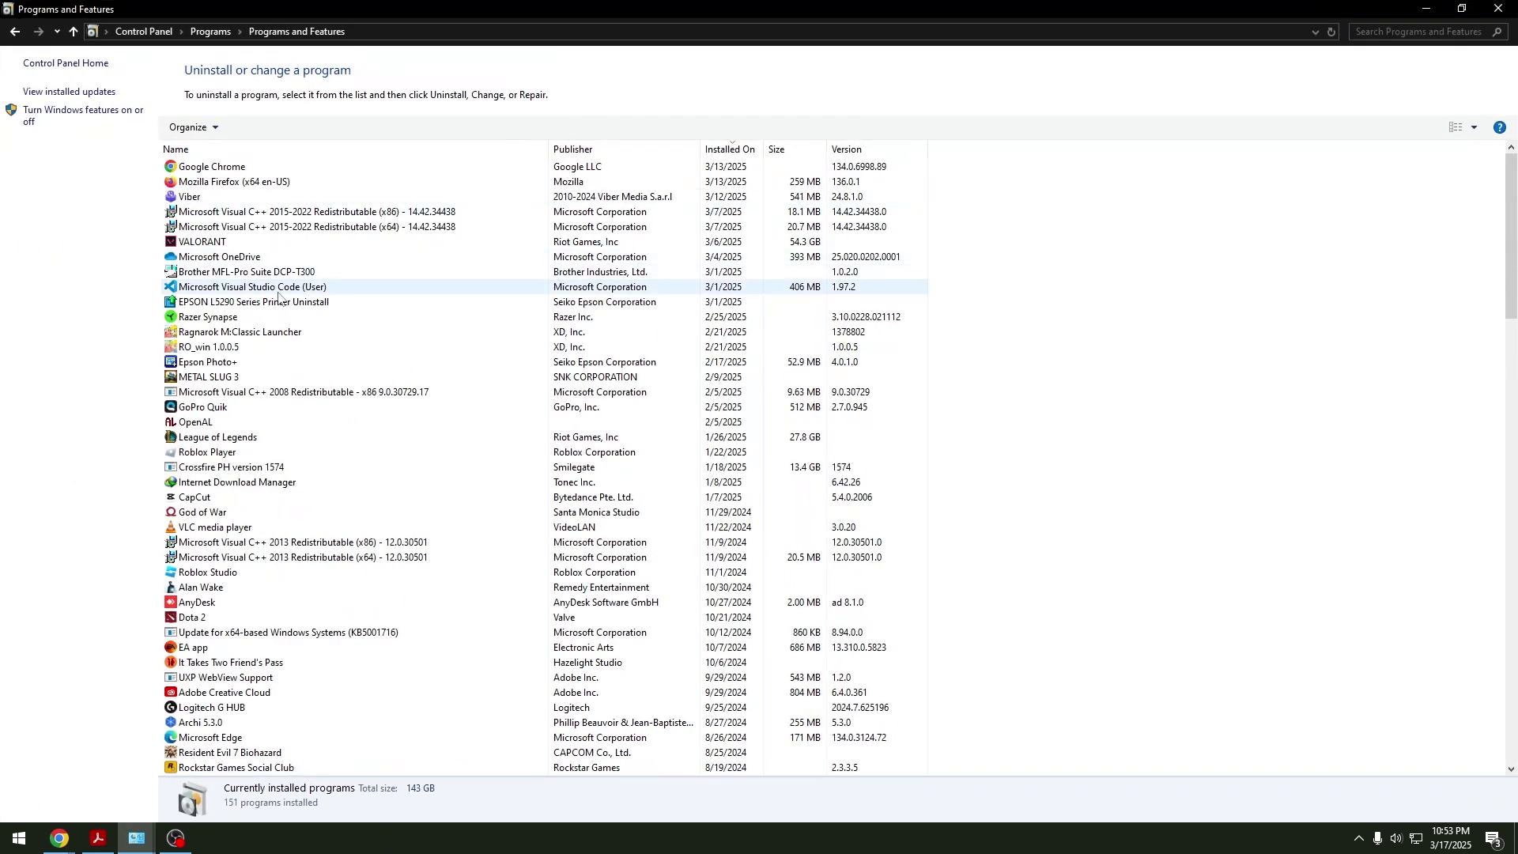
Step: Try to uninstall EPSON L5290 Series and its Copy 1 through the EPSON L5290 Series Printer Uninstall entry in Programs and Features
click(245, 304)
right_click(210, 309)
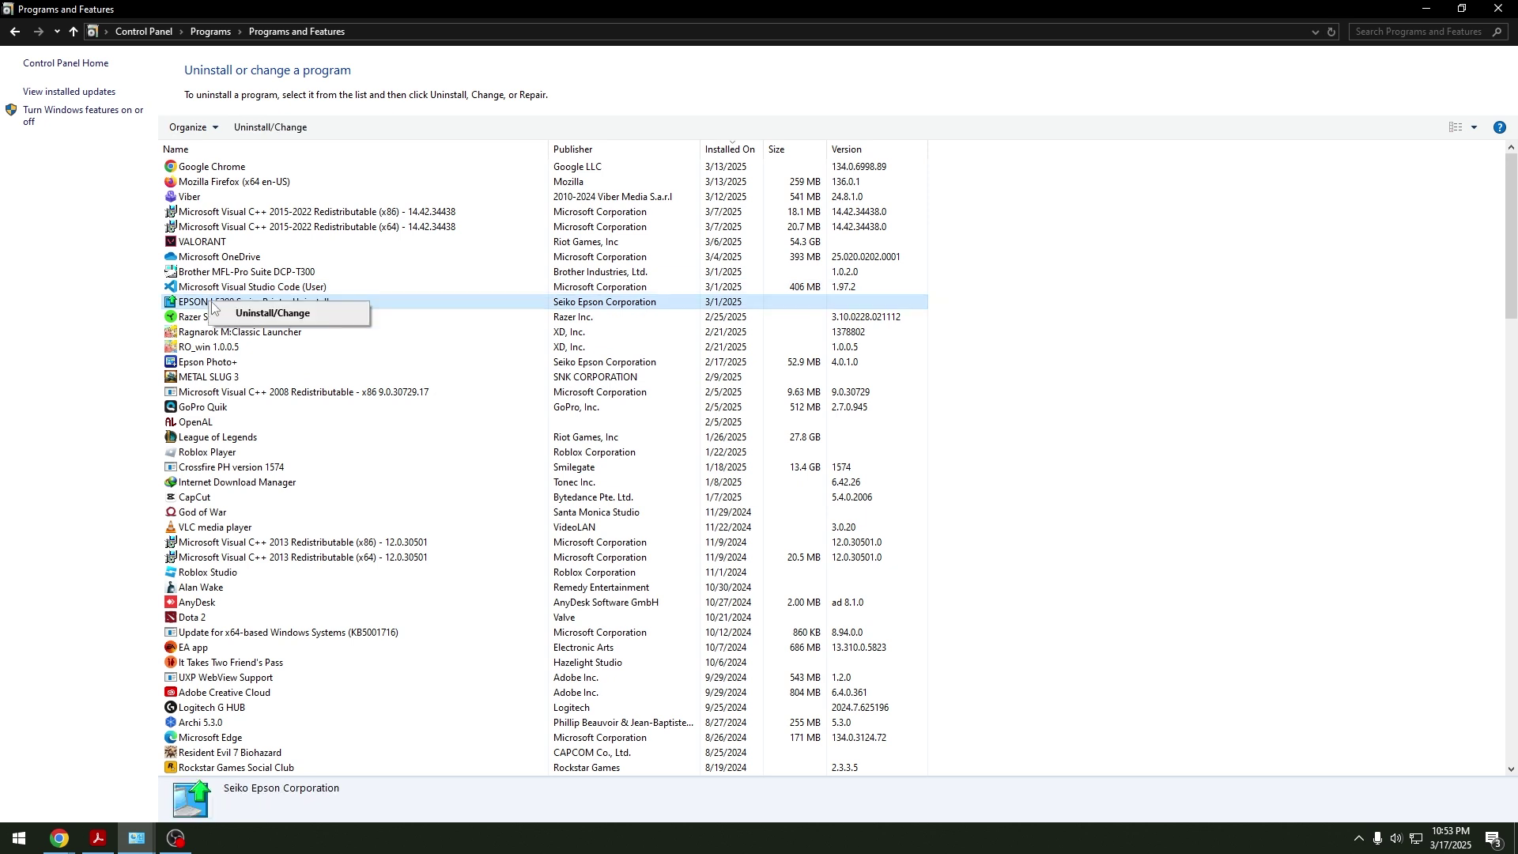
click(269, 317)
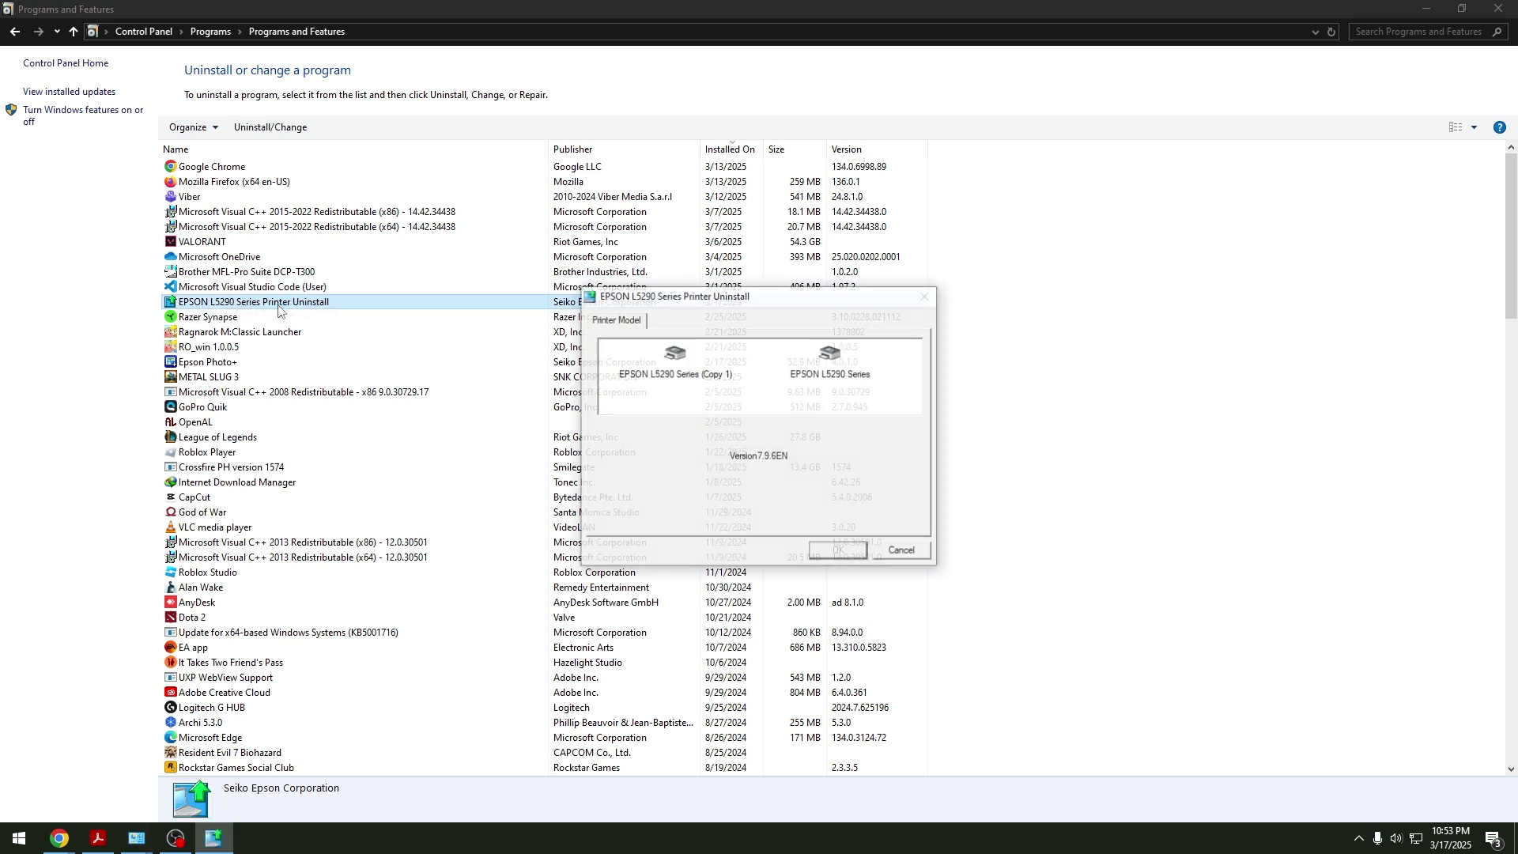
click(840, 362)
click(655, 355)
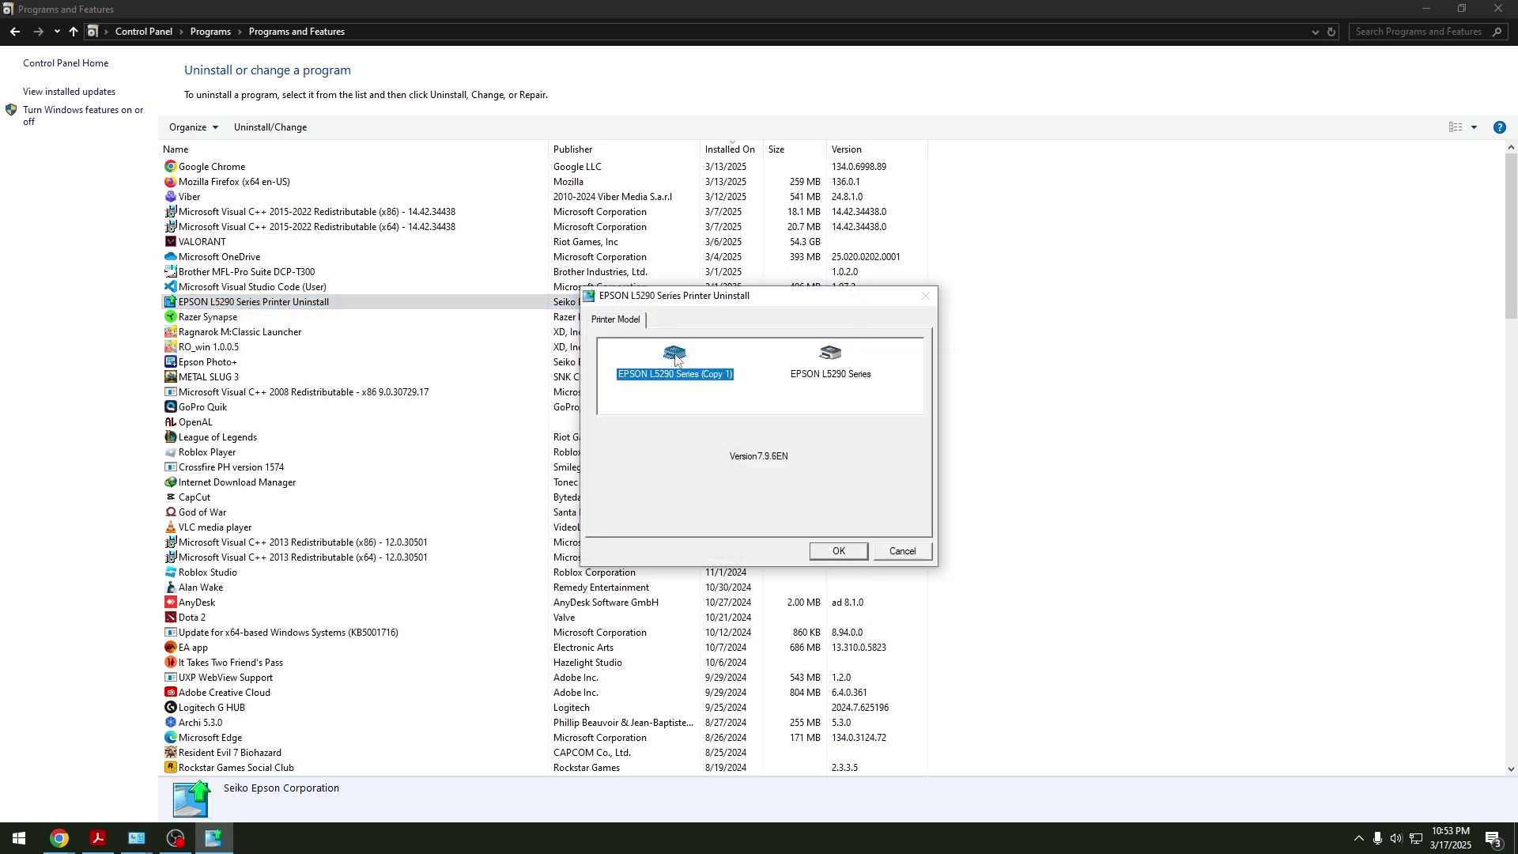
ctrl+click(830, 358)
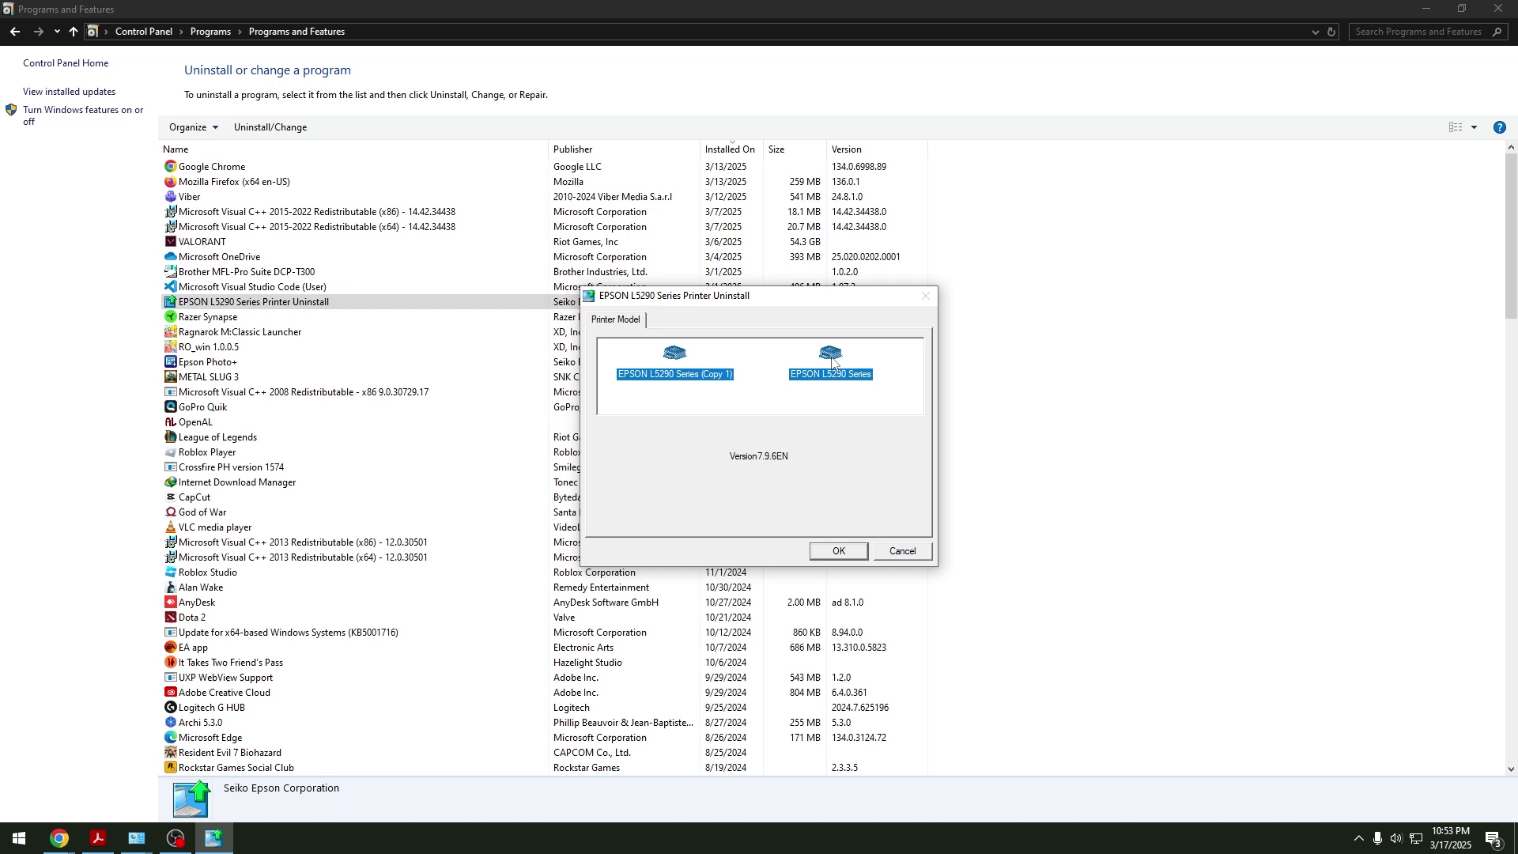
click(835, 553)
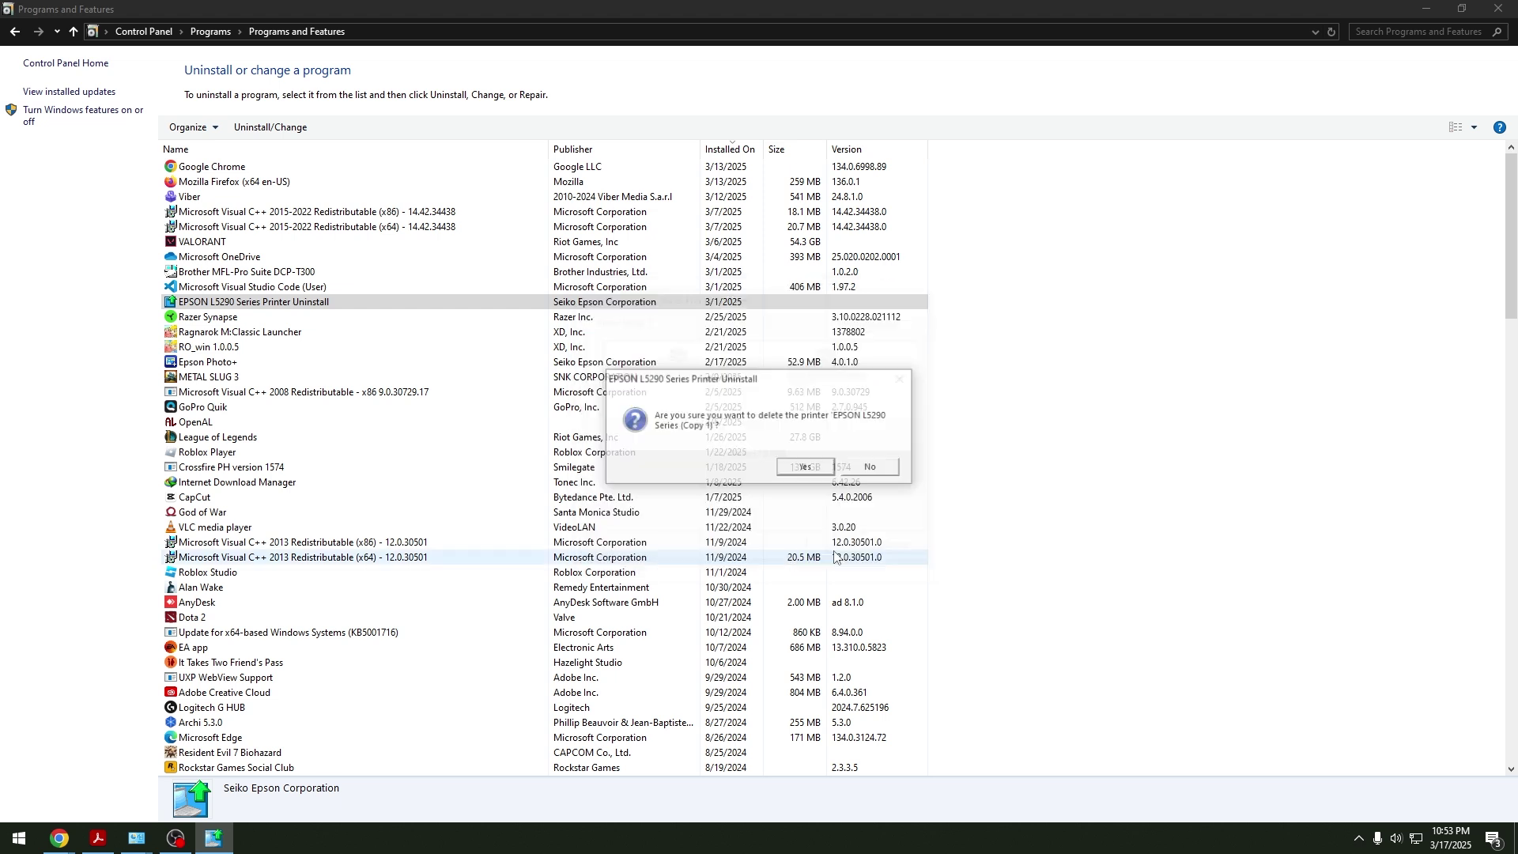
click(814, 467)
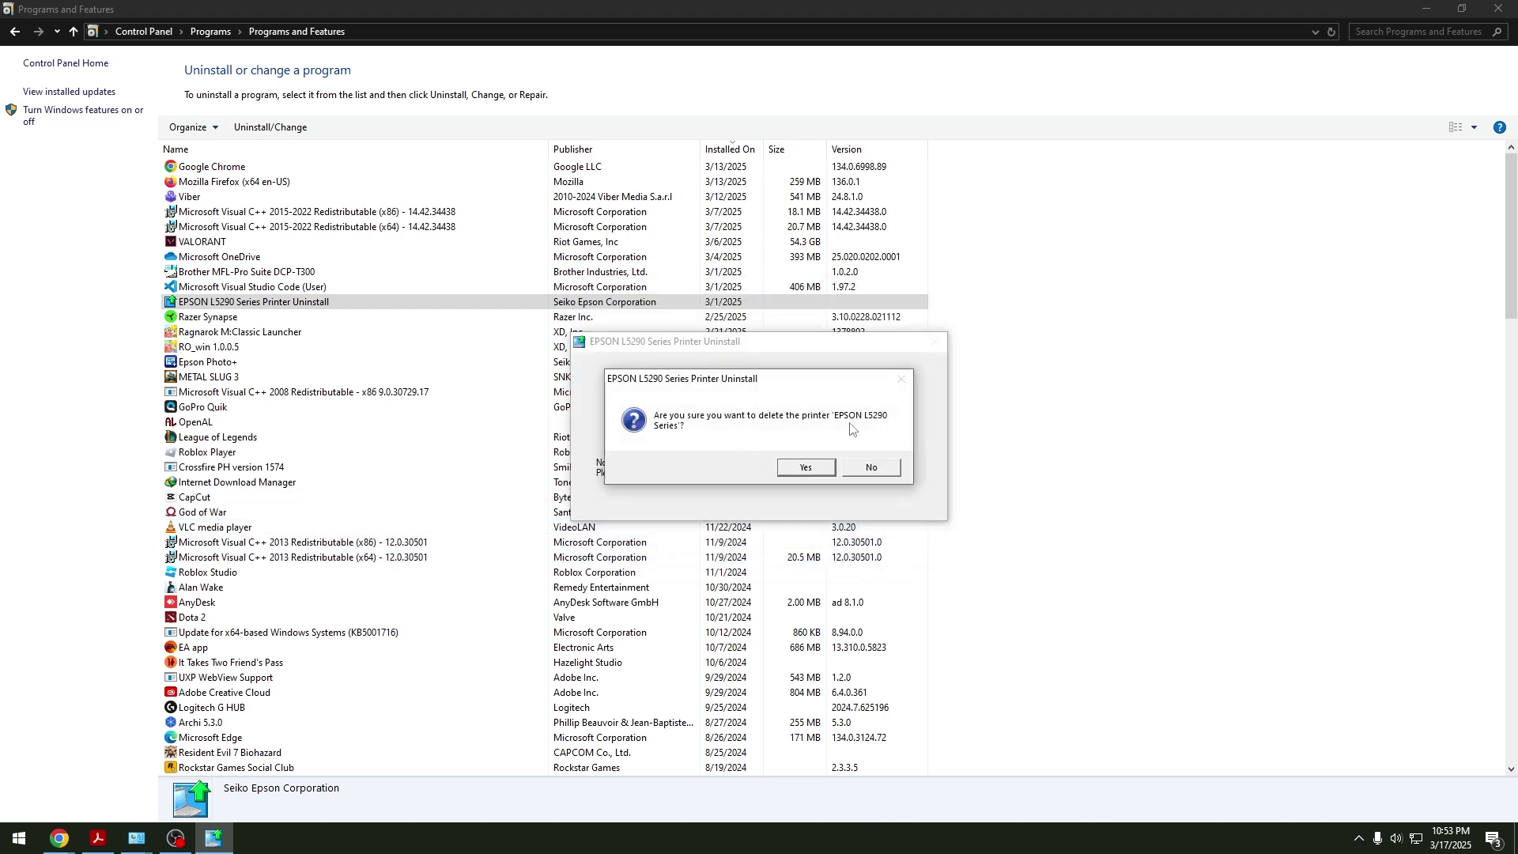
click(824, 472)
click(819, 470)
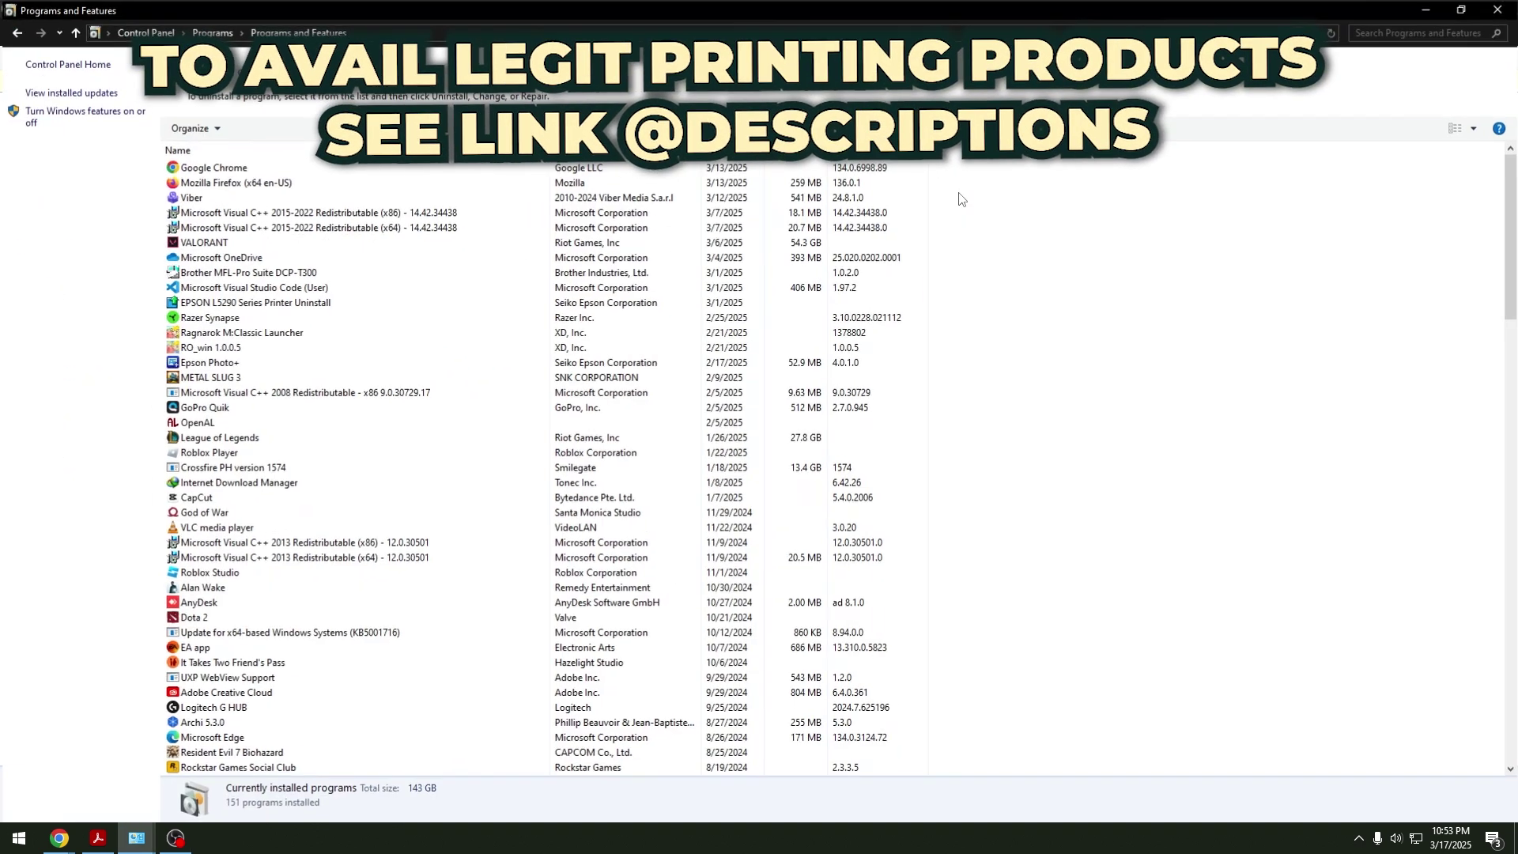
Step: Run the EPSON L5290 Series Printer Uninstall again for both EPSON L5290 Series and Copy 1, approving the deletion of each printer
click(239, 307)
double_click(210, 306)
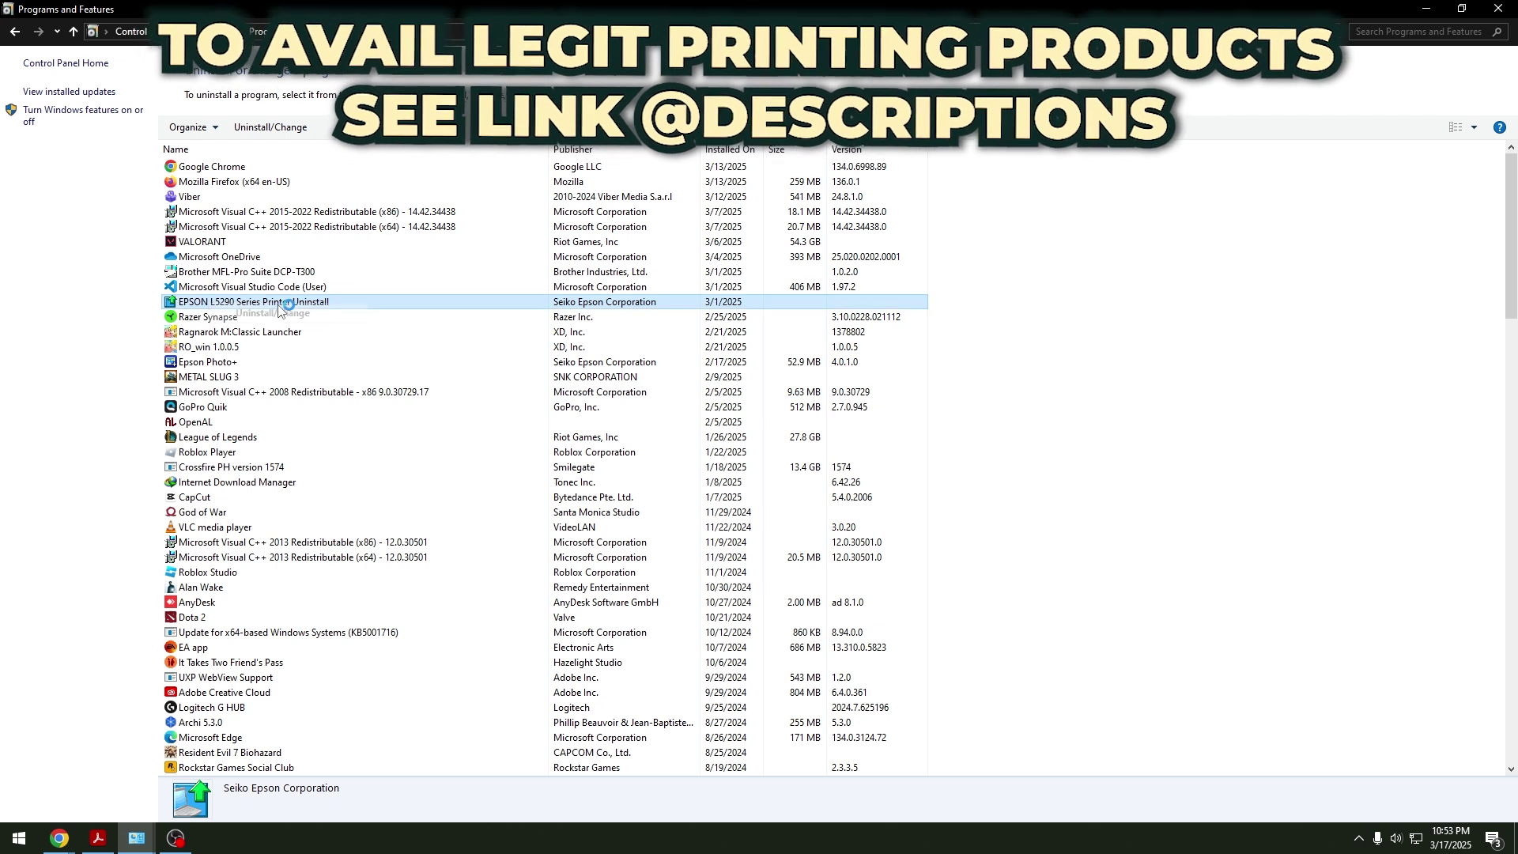
click(841, 360)
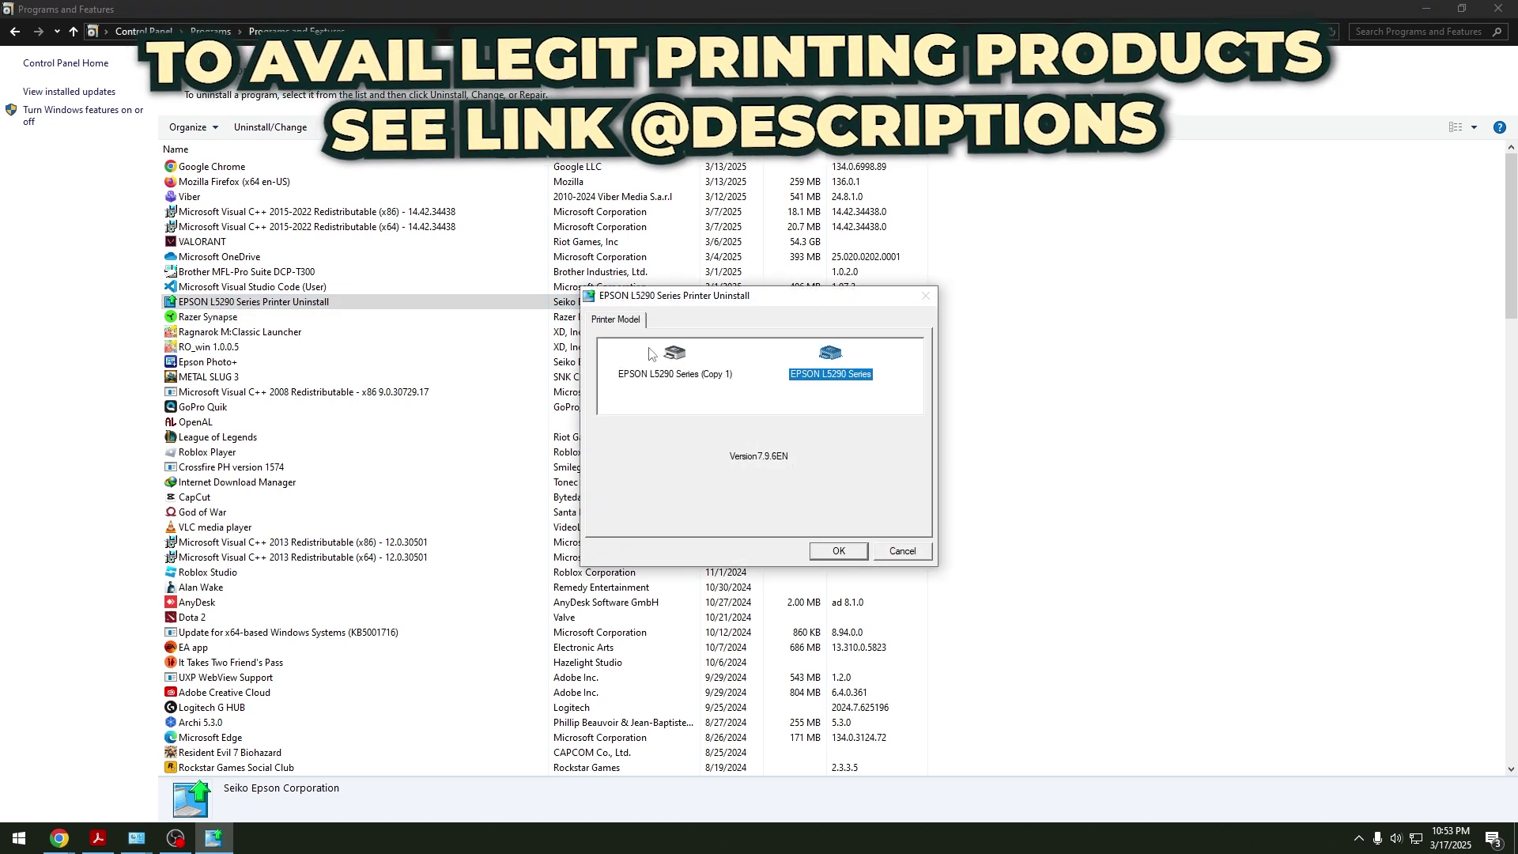
click(672, 358)
ctrl+click(832, 362)
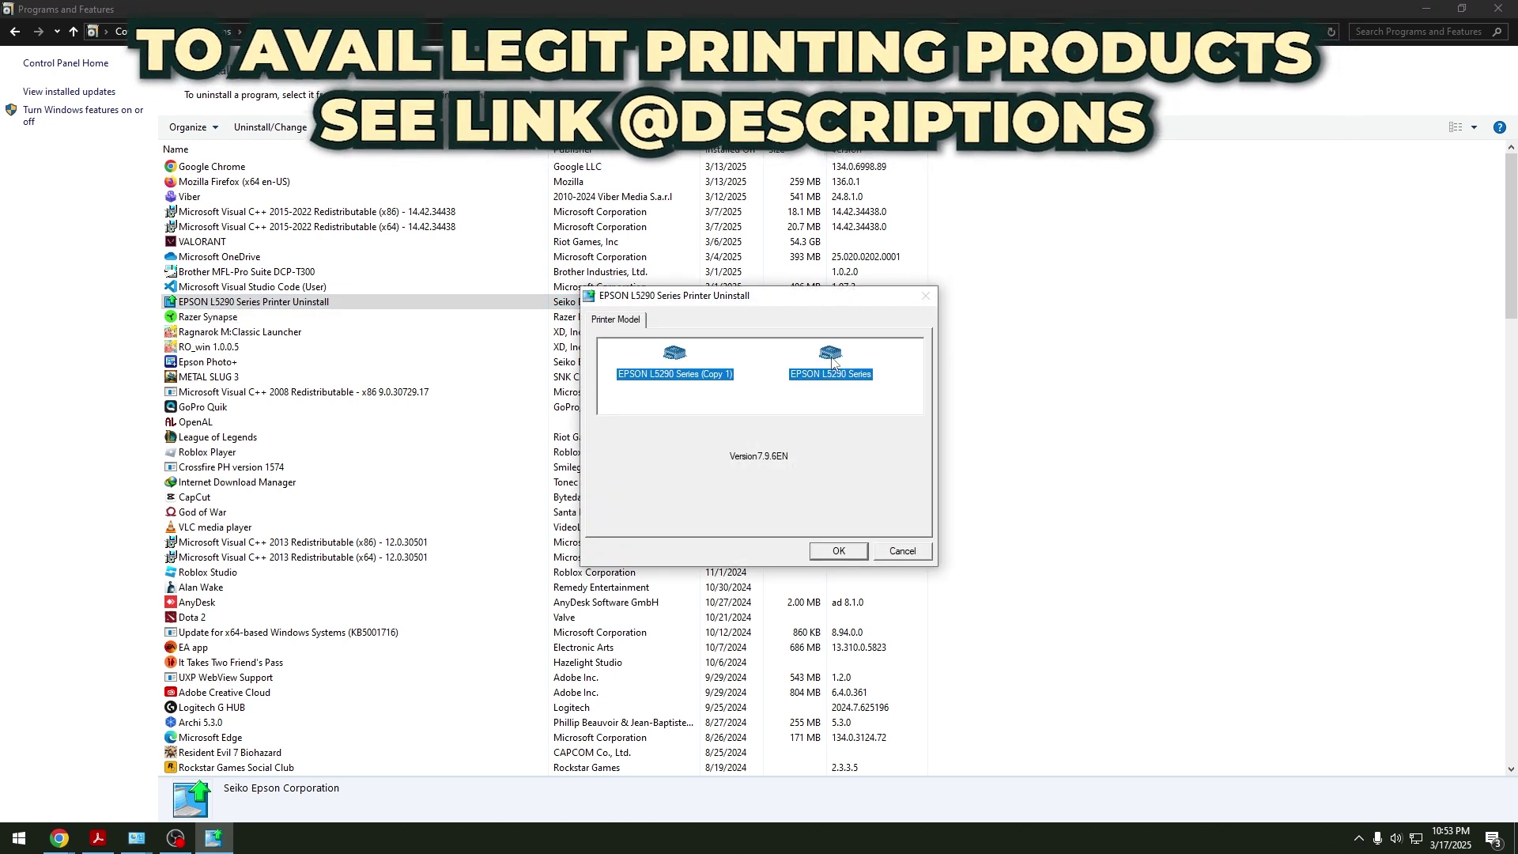
click(836, 552)
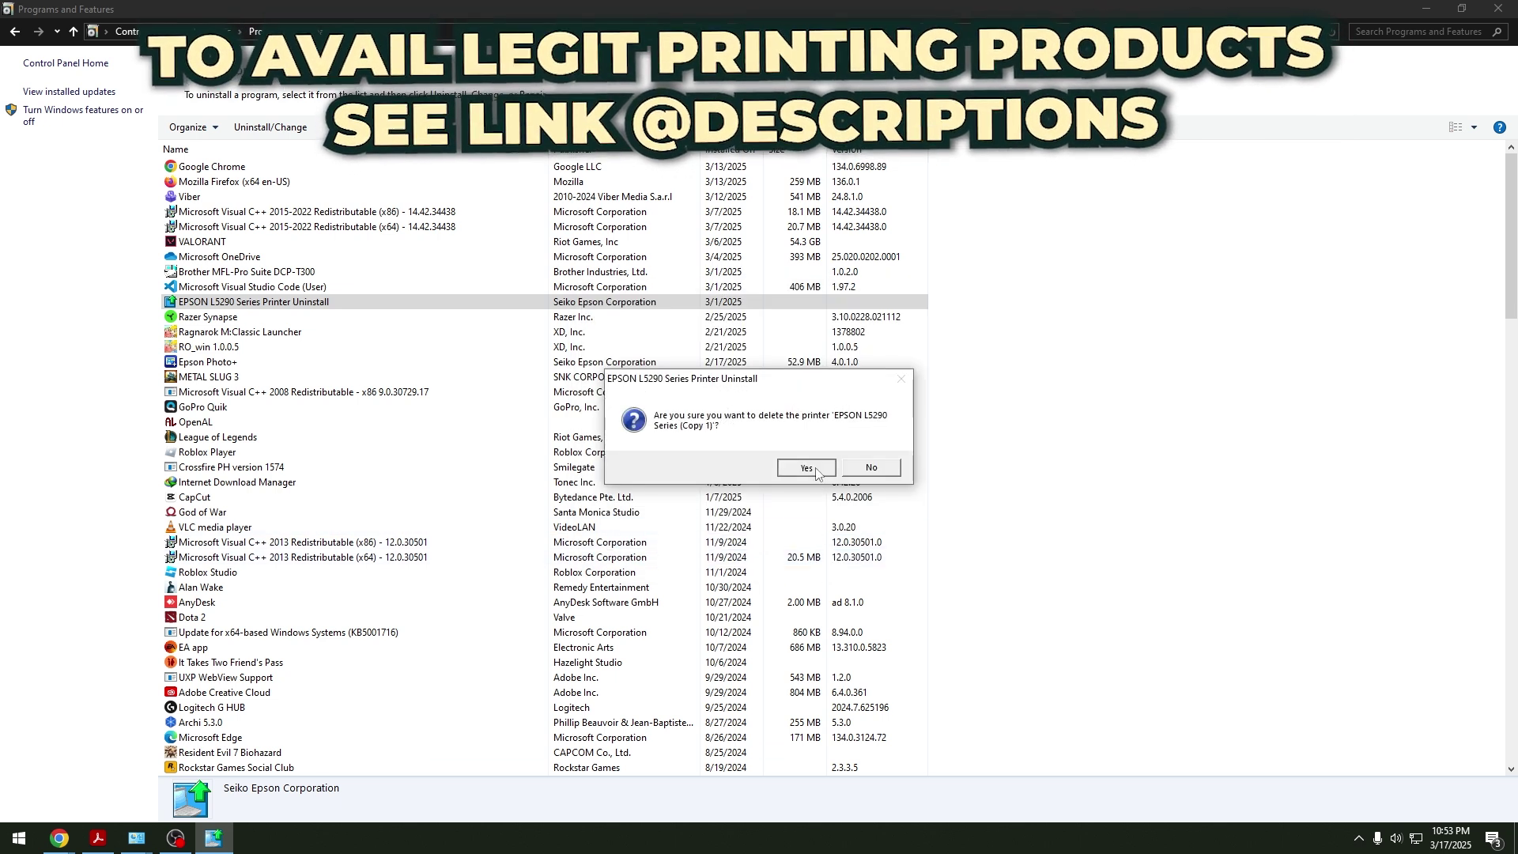
click(816, 473)
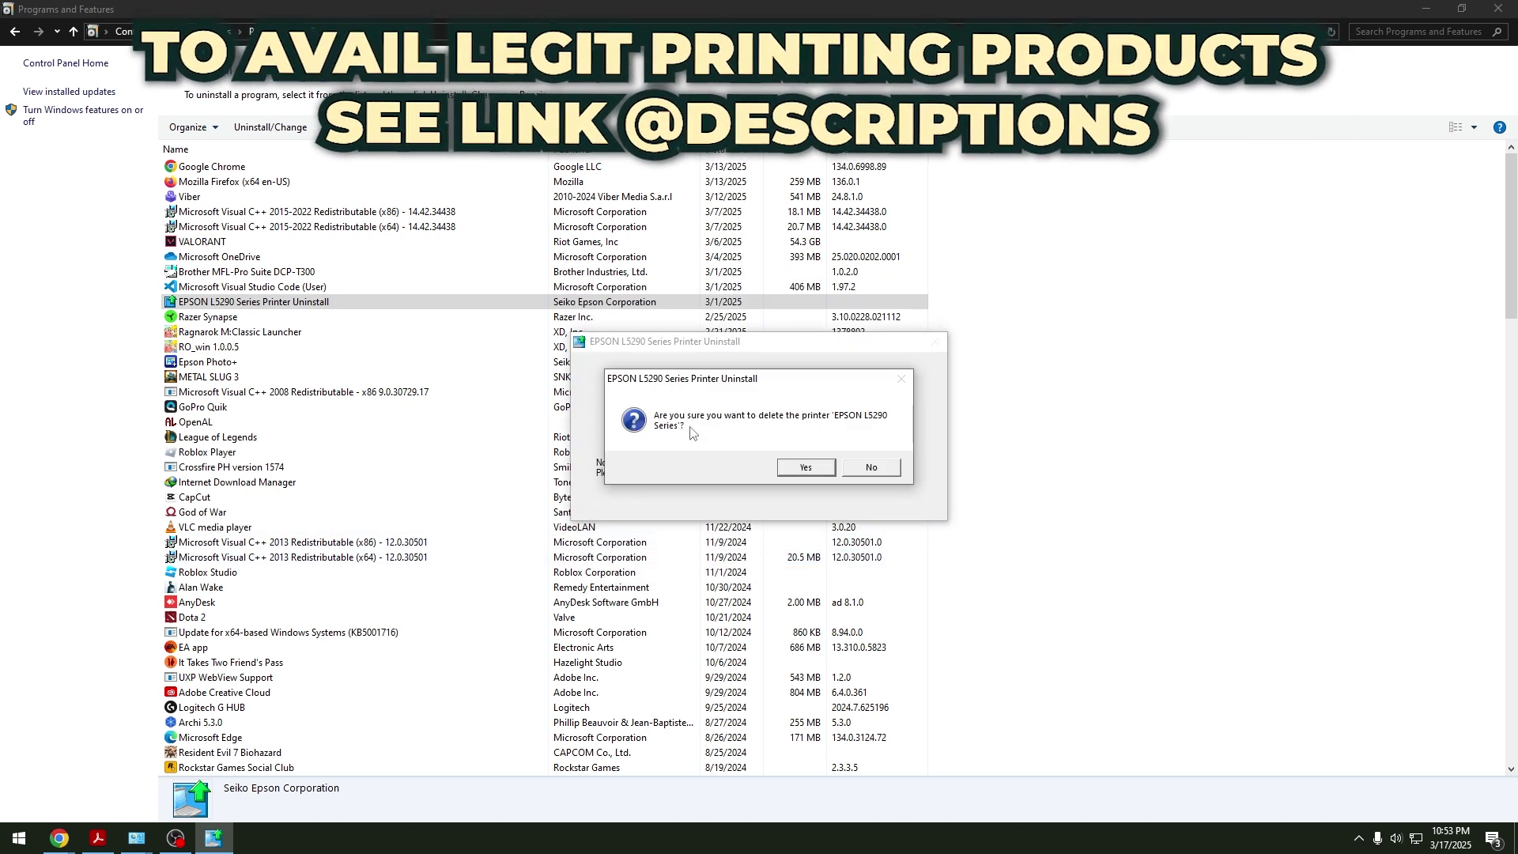
click(823, 469)
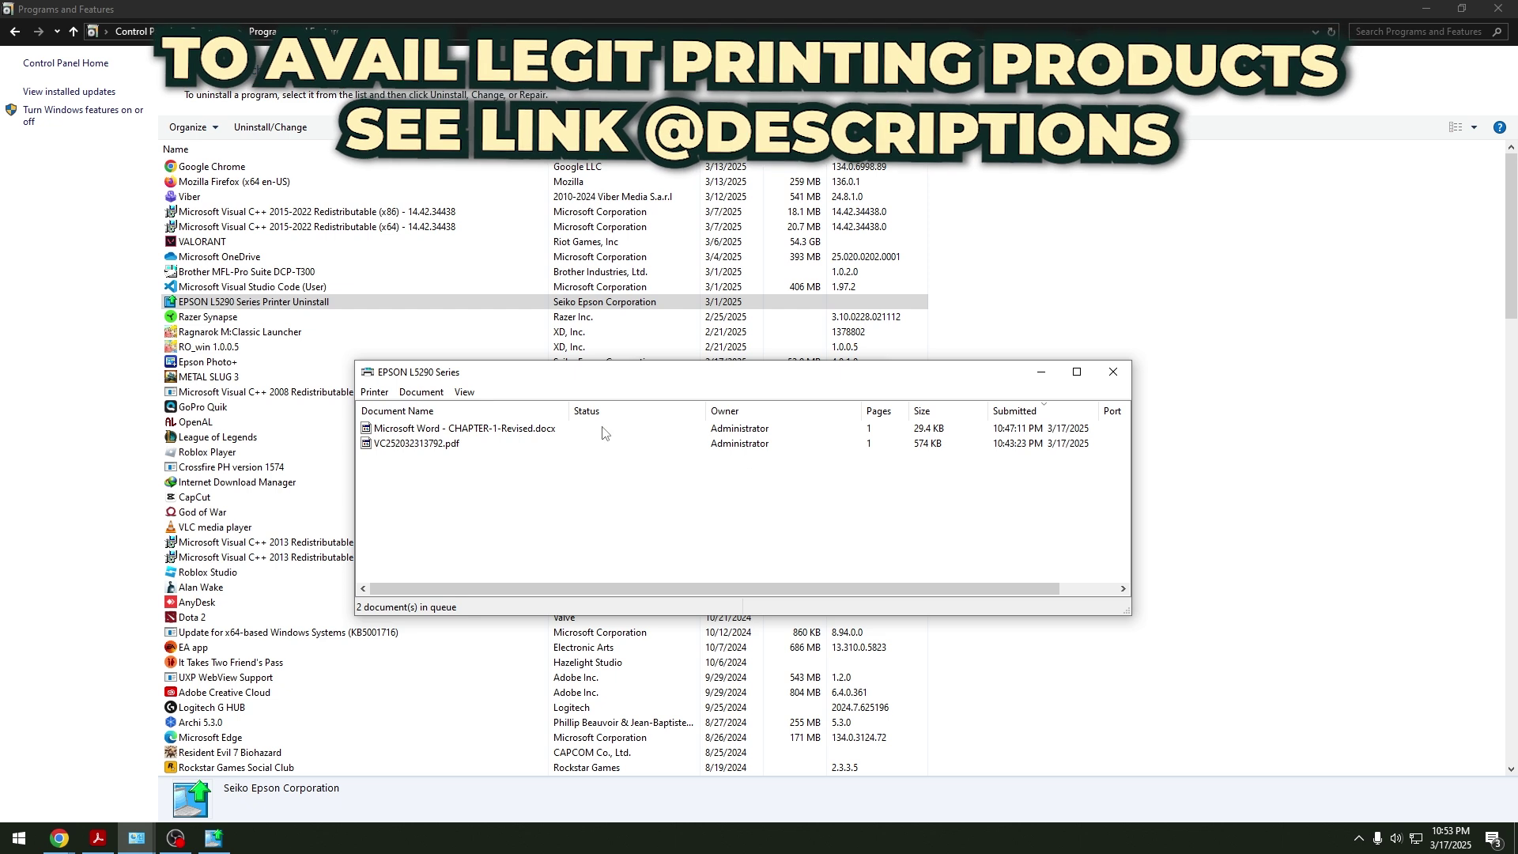
Step: Cancel all documents in the EPSON L5290 Series print queue and complete the uninstall, approving deletion of any remaining documents
click(374, 392)
click(426, 509)
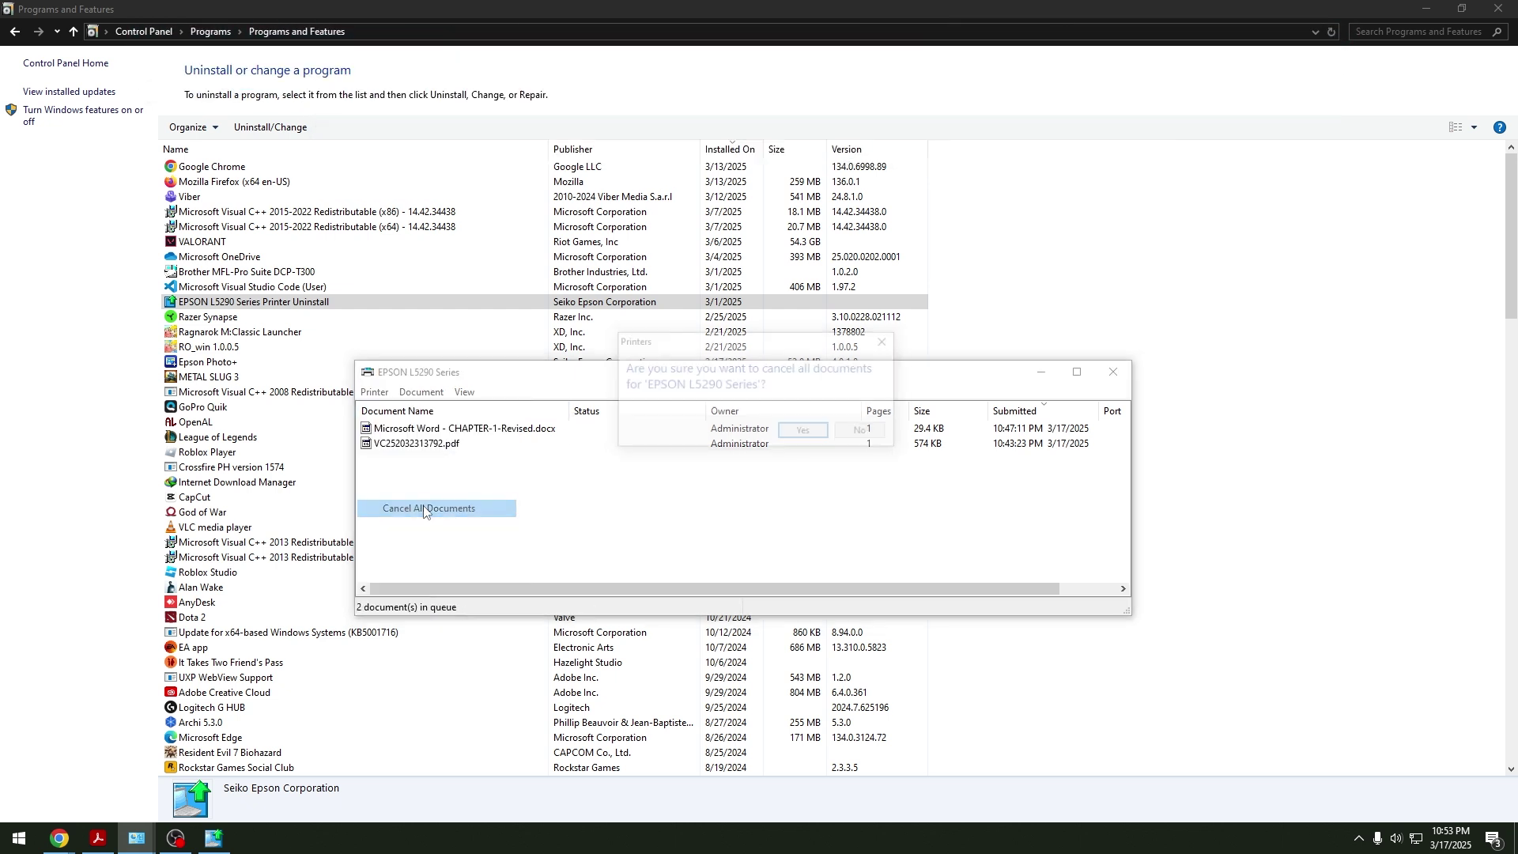
click(803, 431)
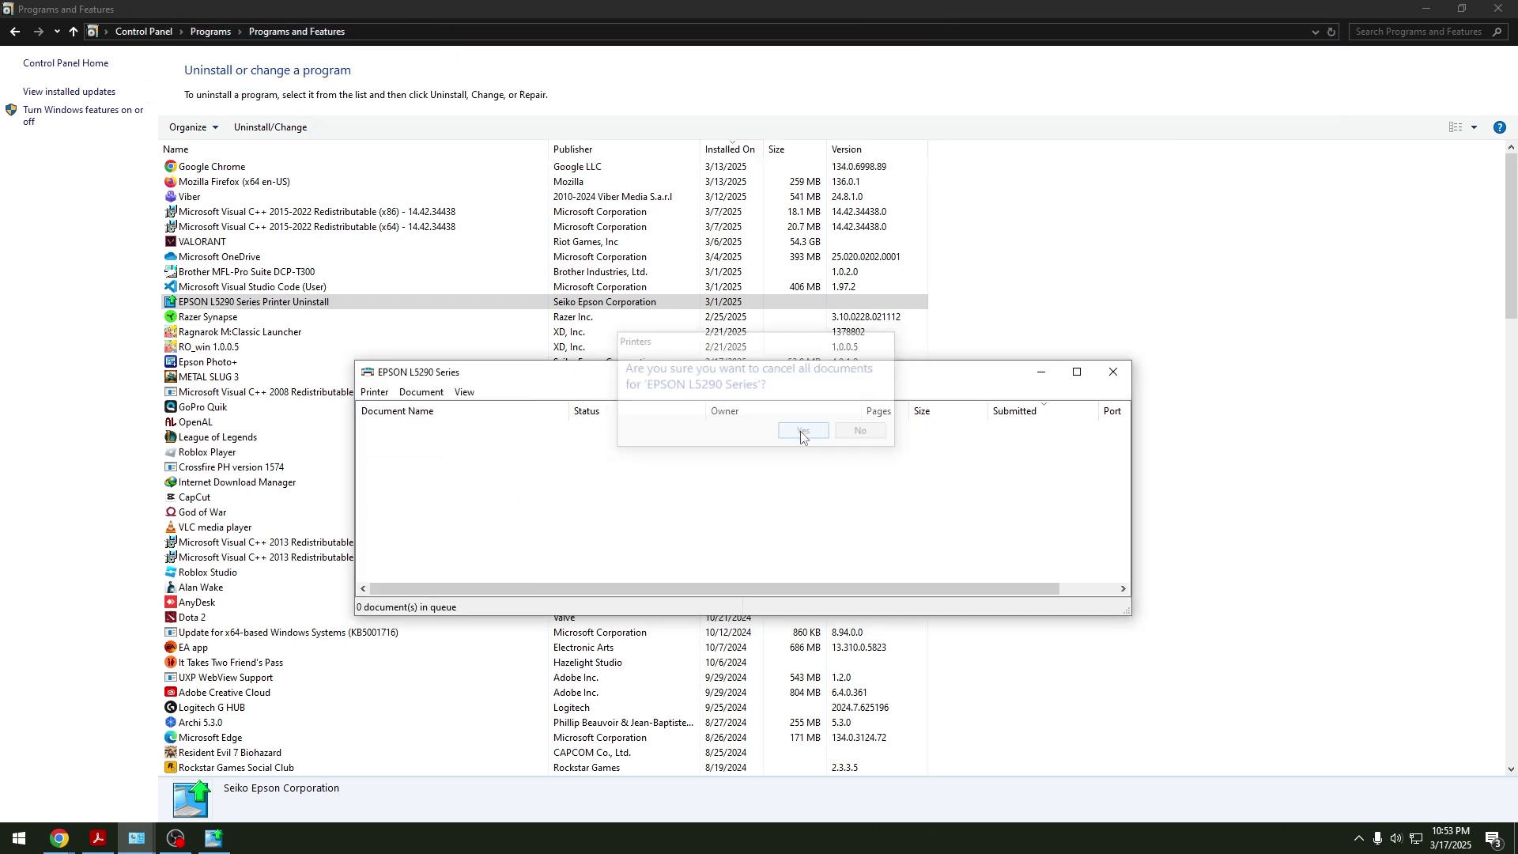
click(1112, 373)
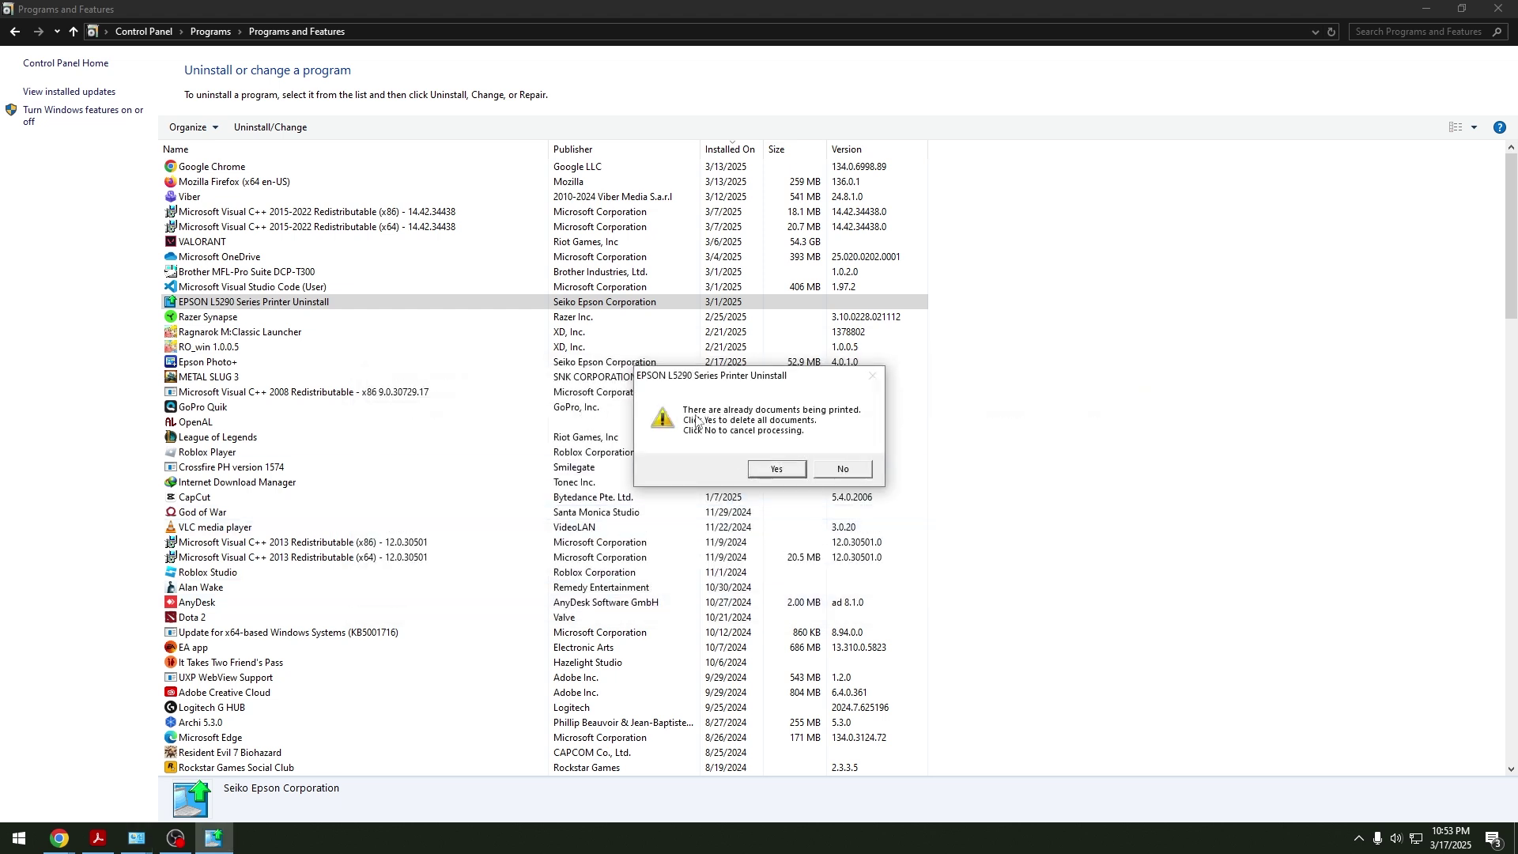
click(778, 470)
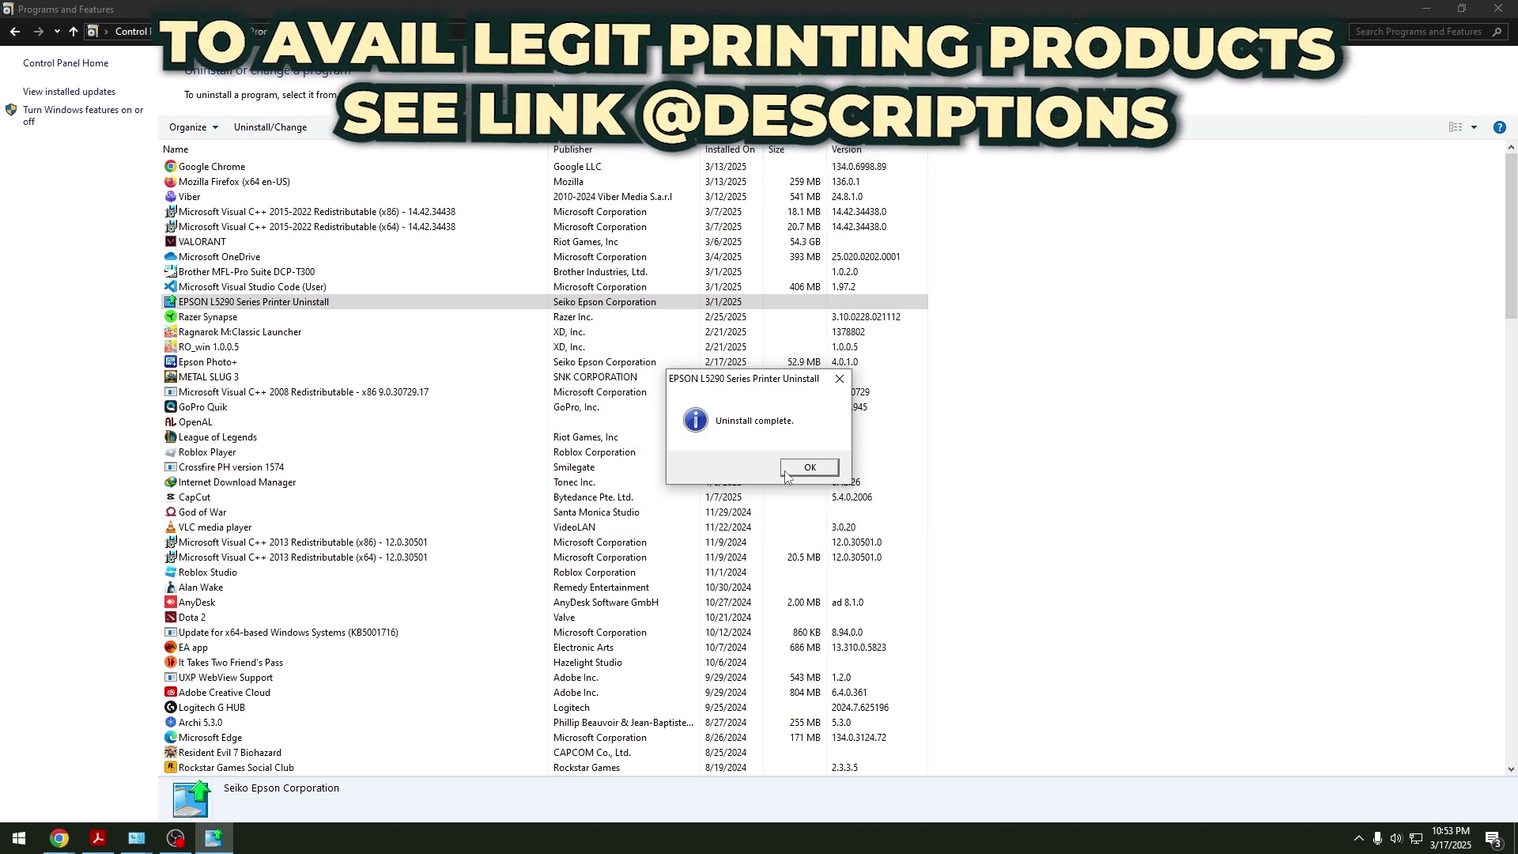
click(807, 469)
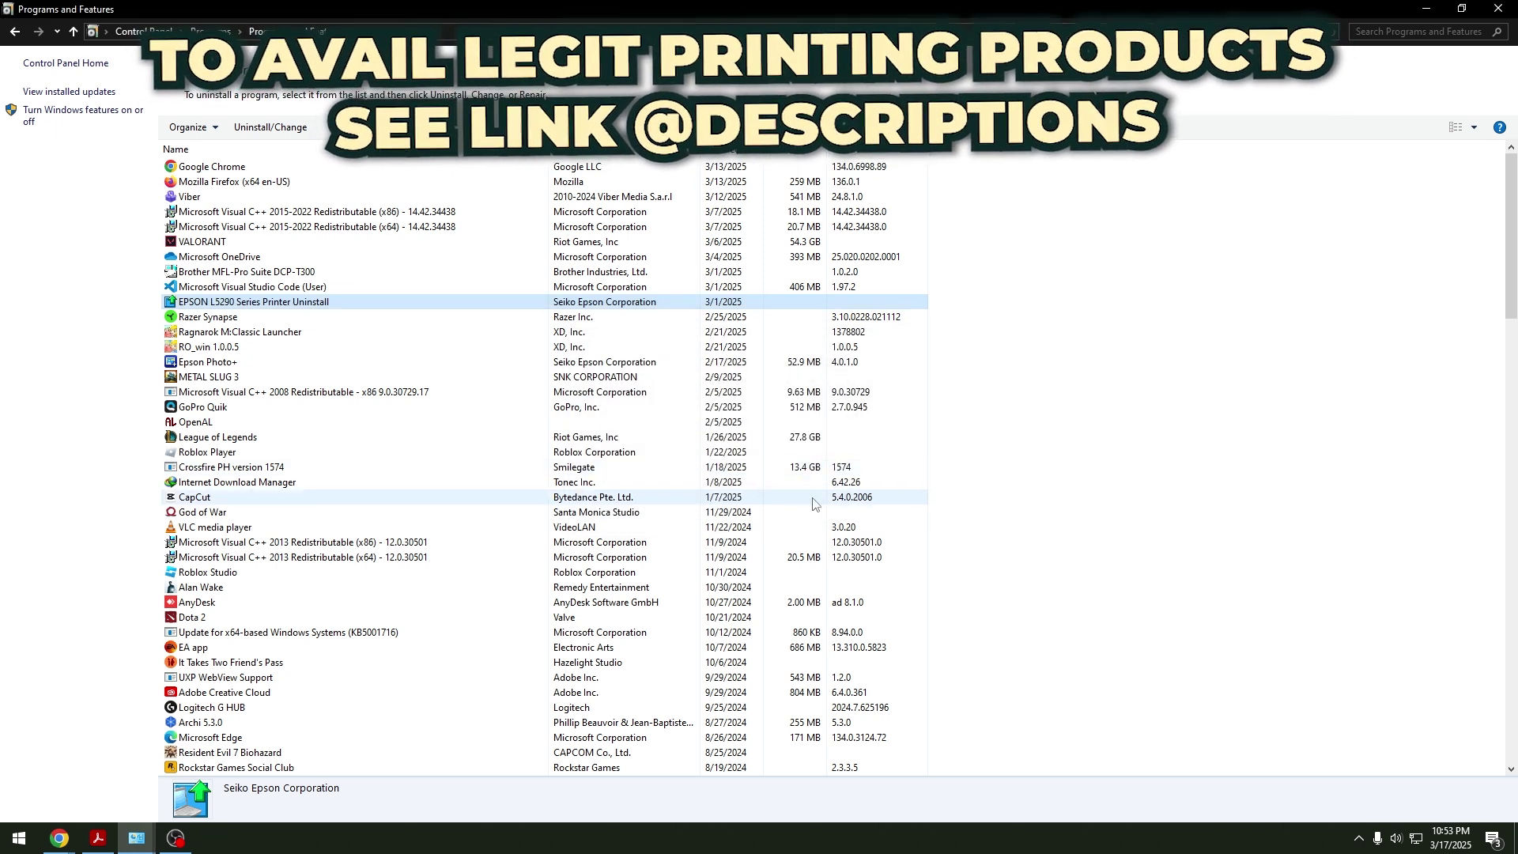
Step: Refresh the installed programs list and check the EPSON L5290 Series Printer Uninstall entry
right_click(1033, 354)
mouse_move(1076, 400)
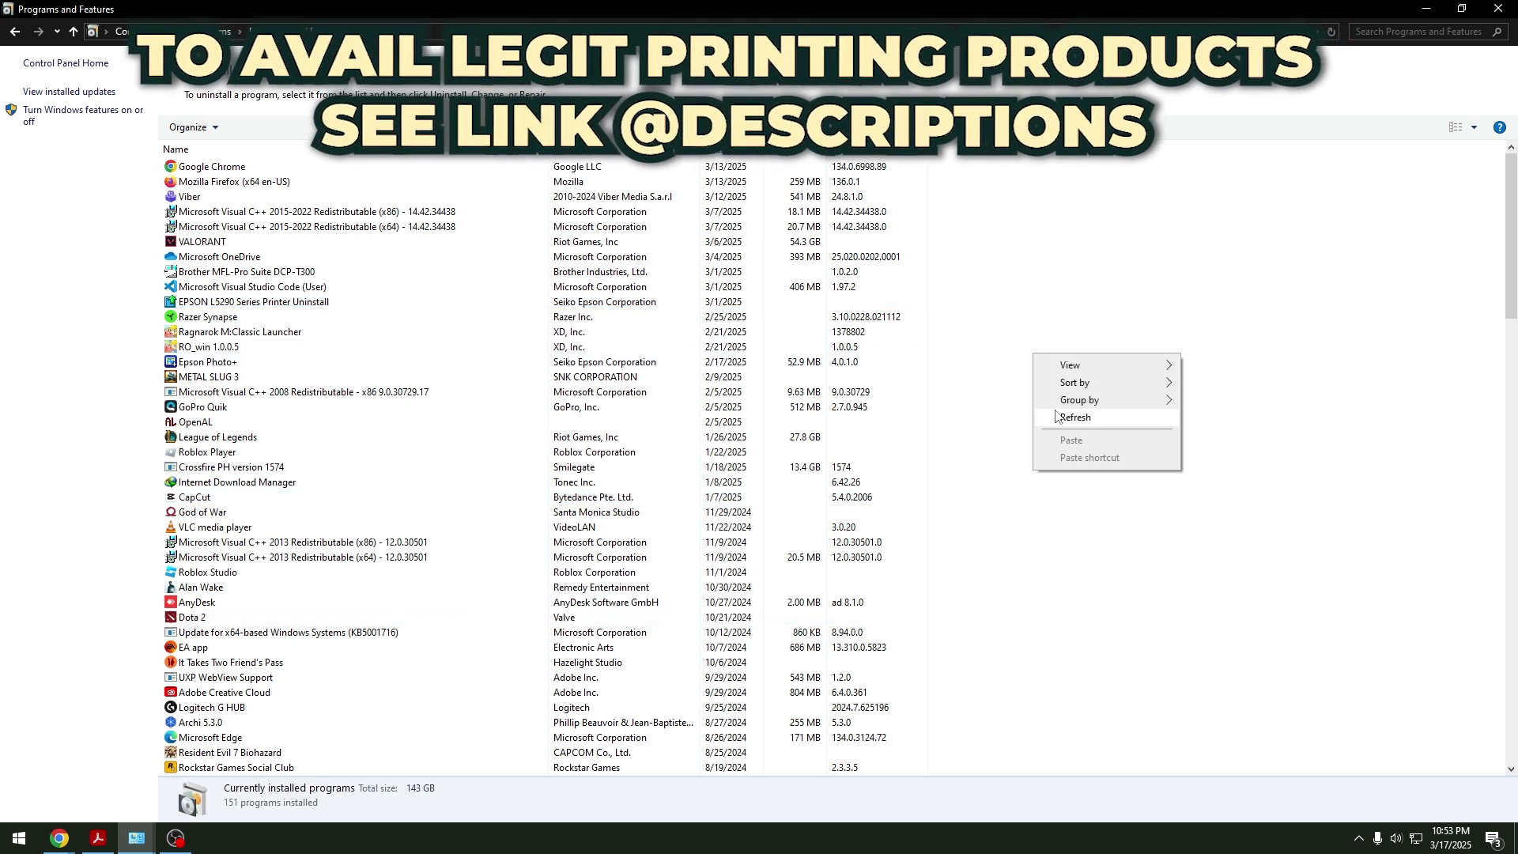
click(1099, 419)
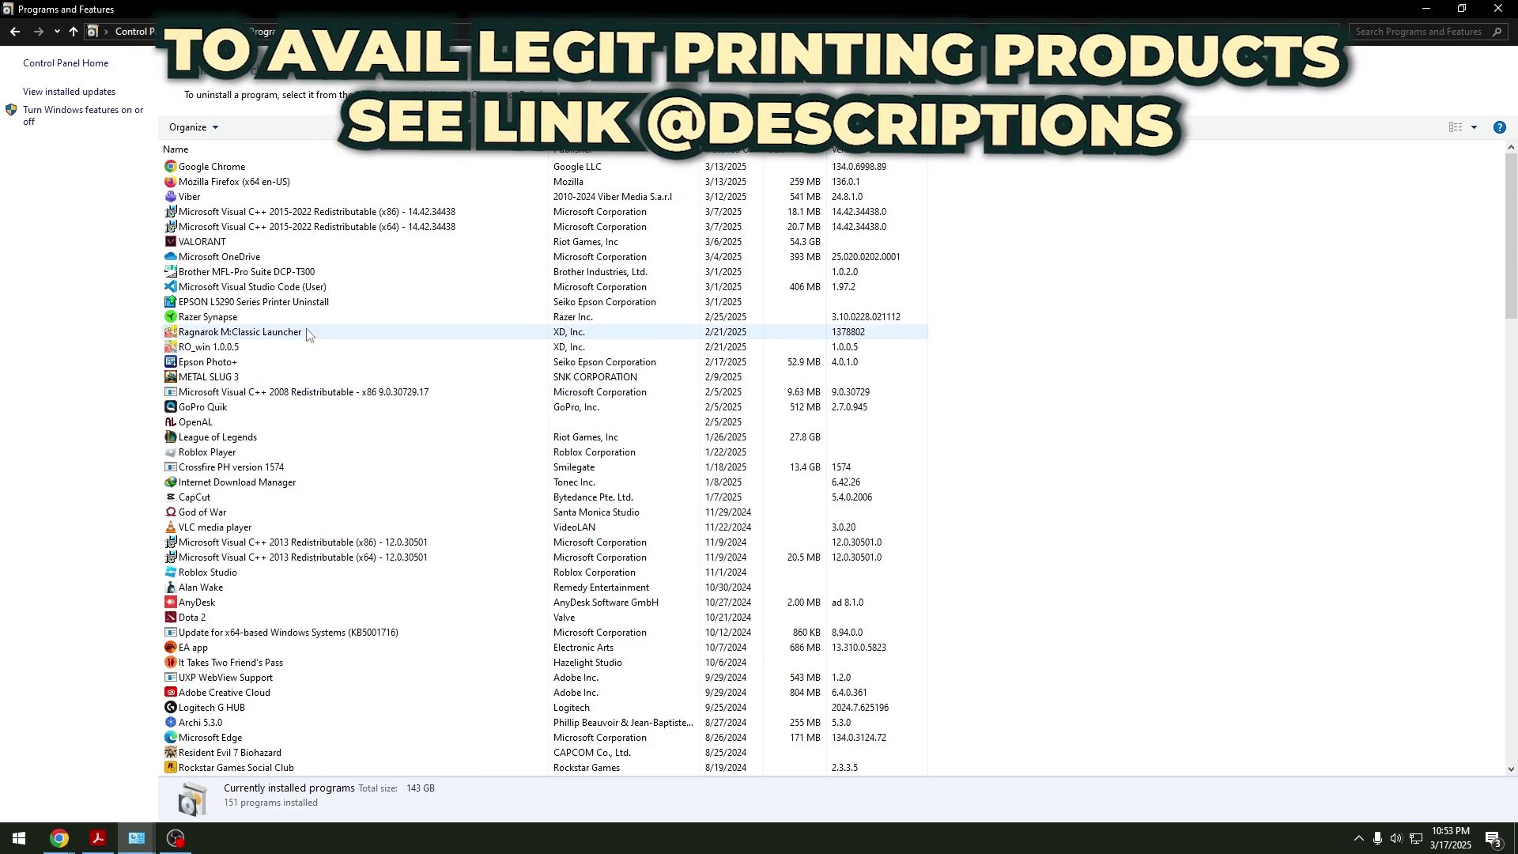
click(298, 308)
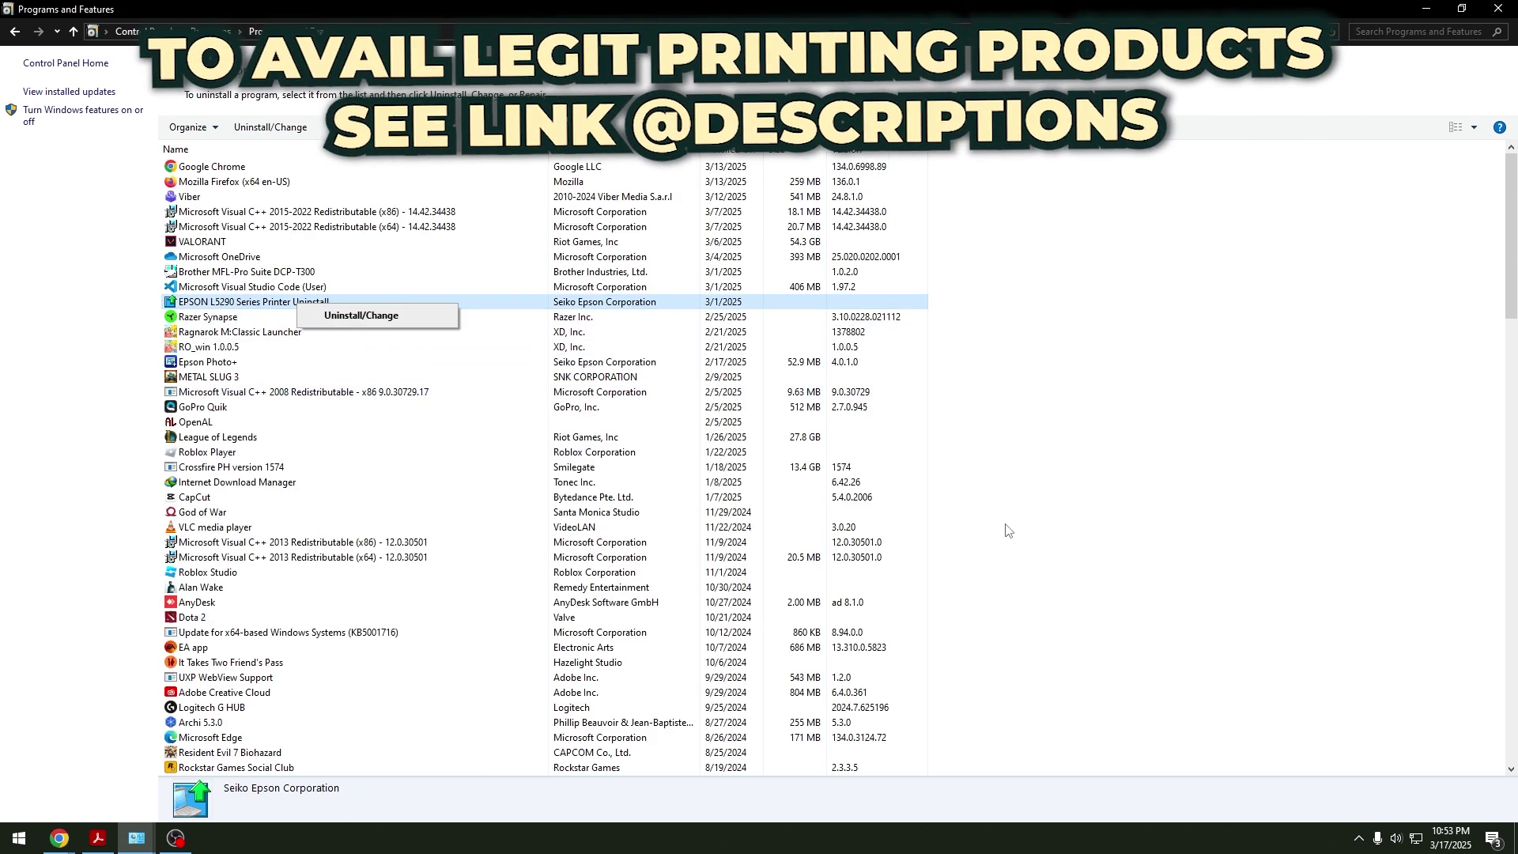
click(992, 506)
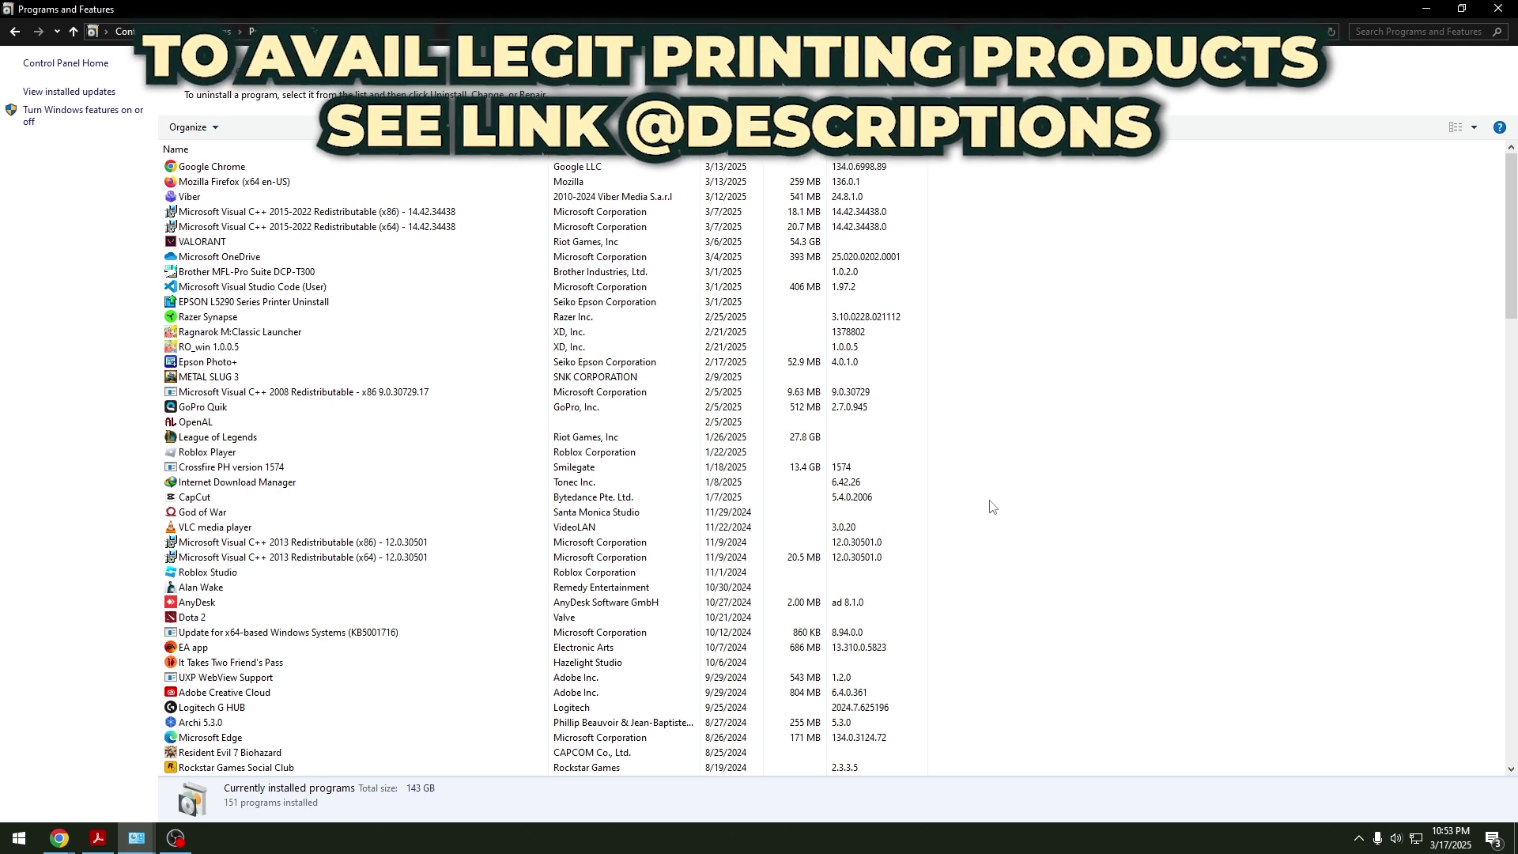
Step: Remove the EPSON L5290 Series device in Printers & scanners and close Settings
key(super)
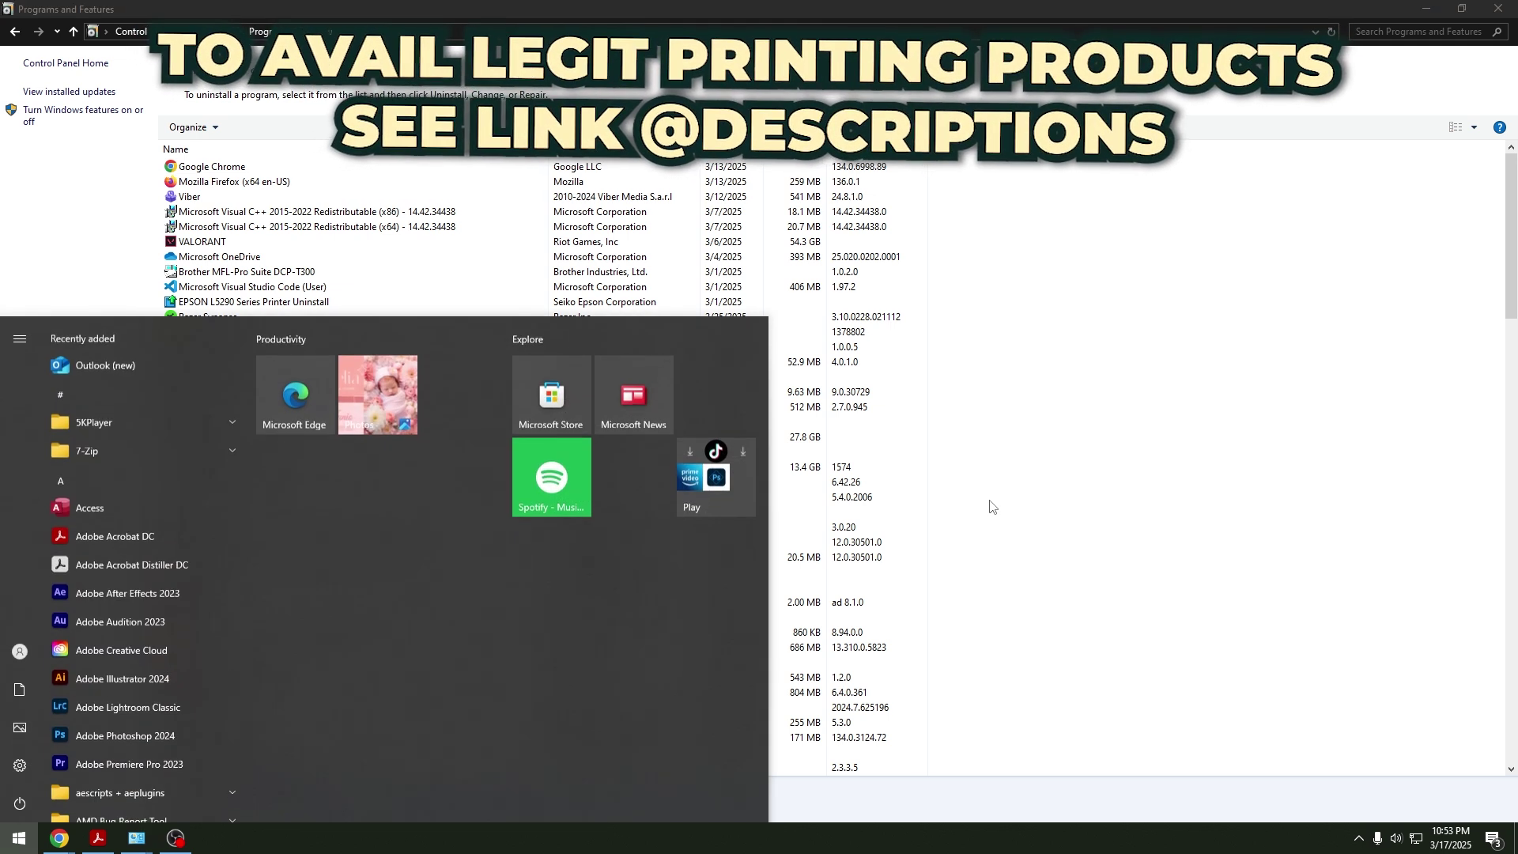
text(printer)
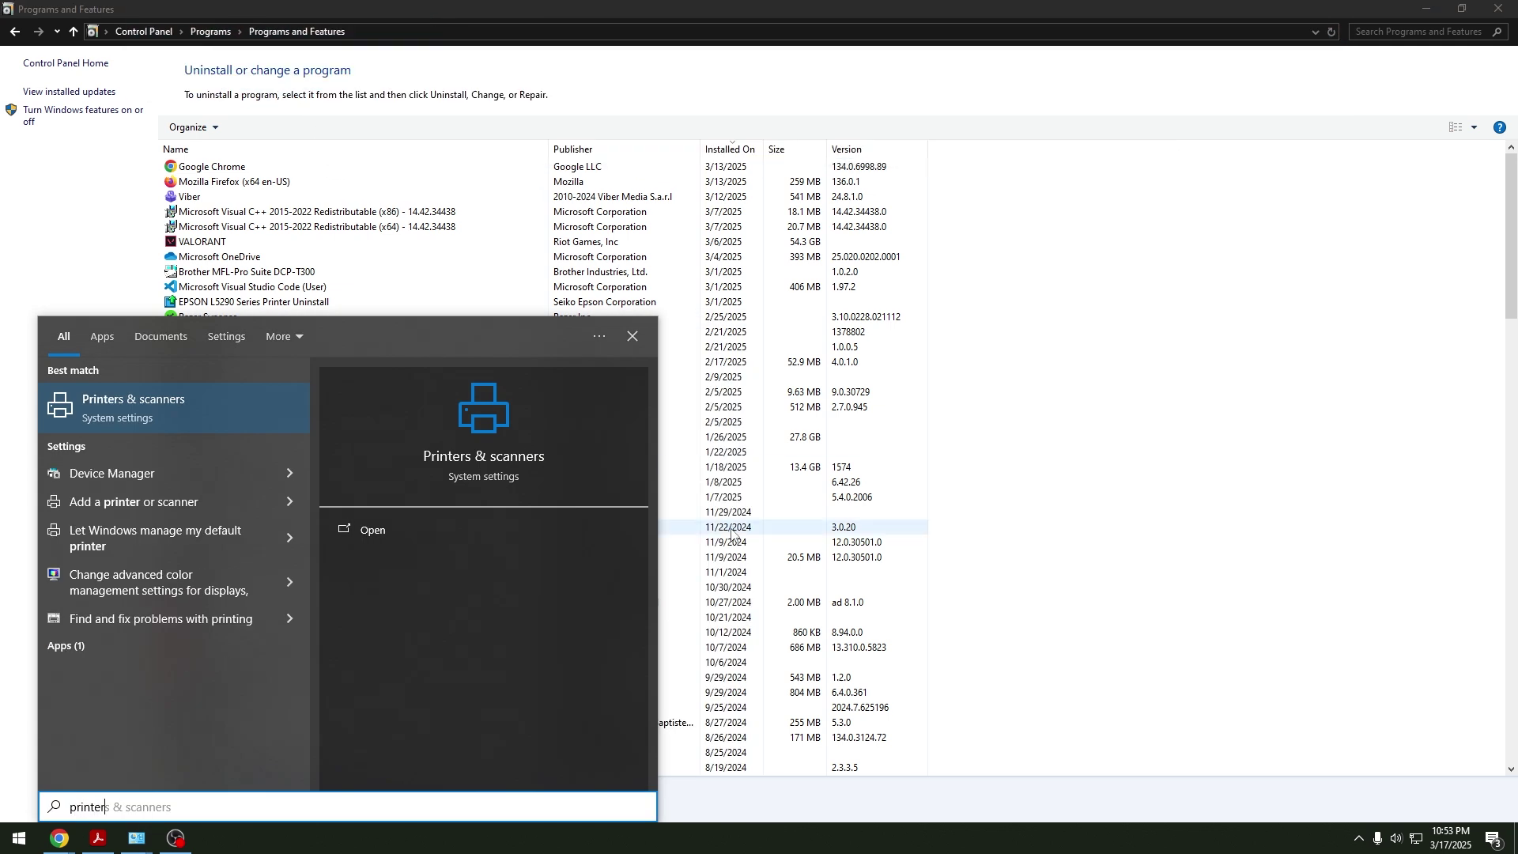
click(214, 418)
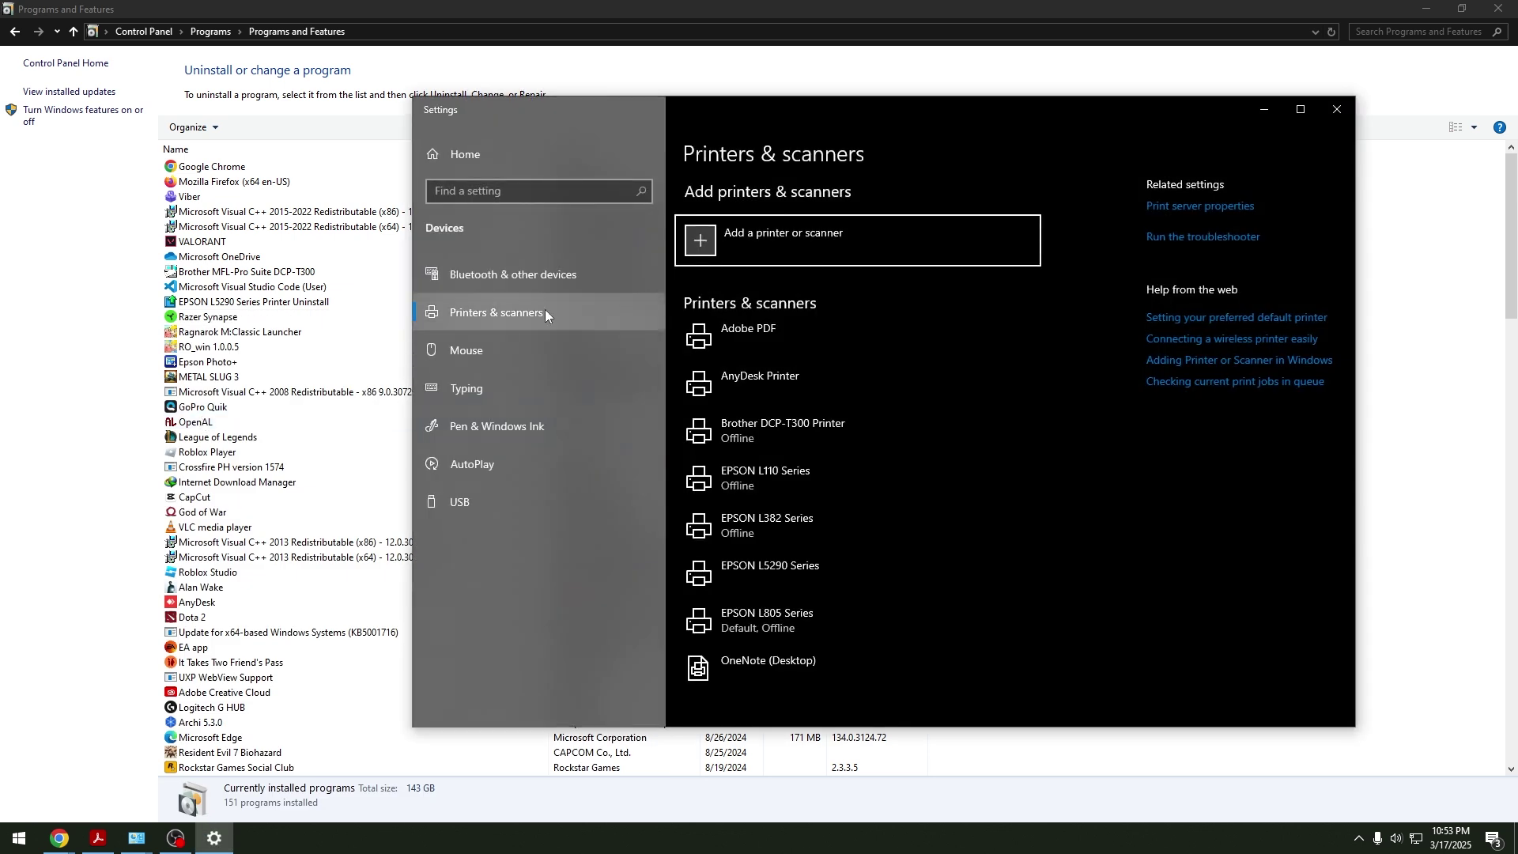
click(761, 573)
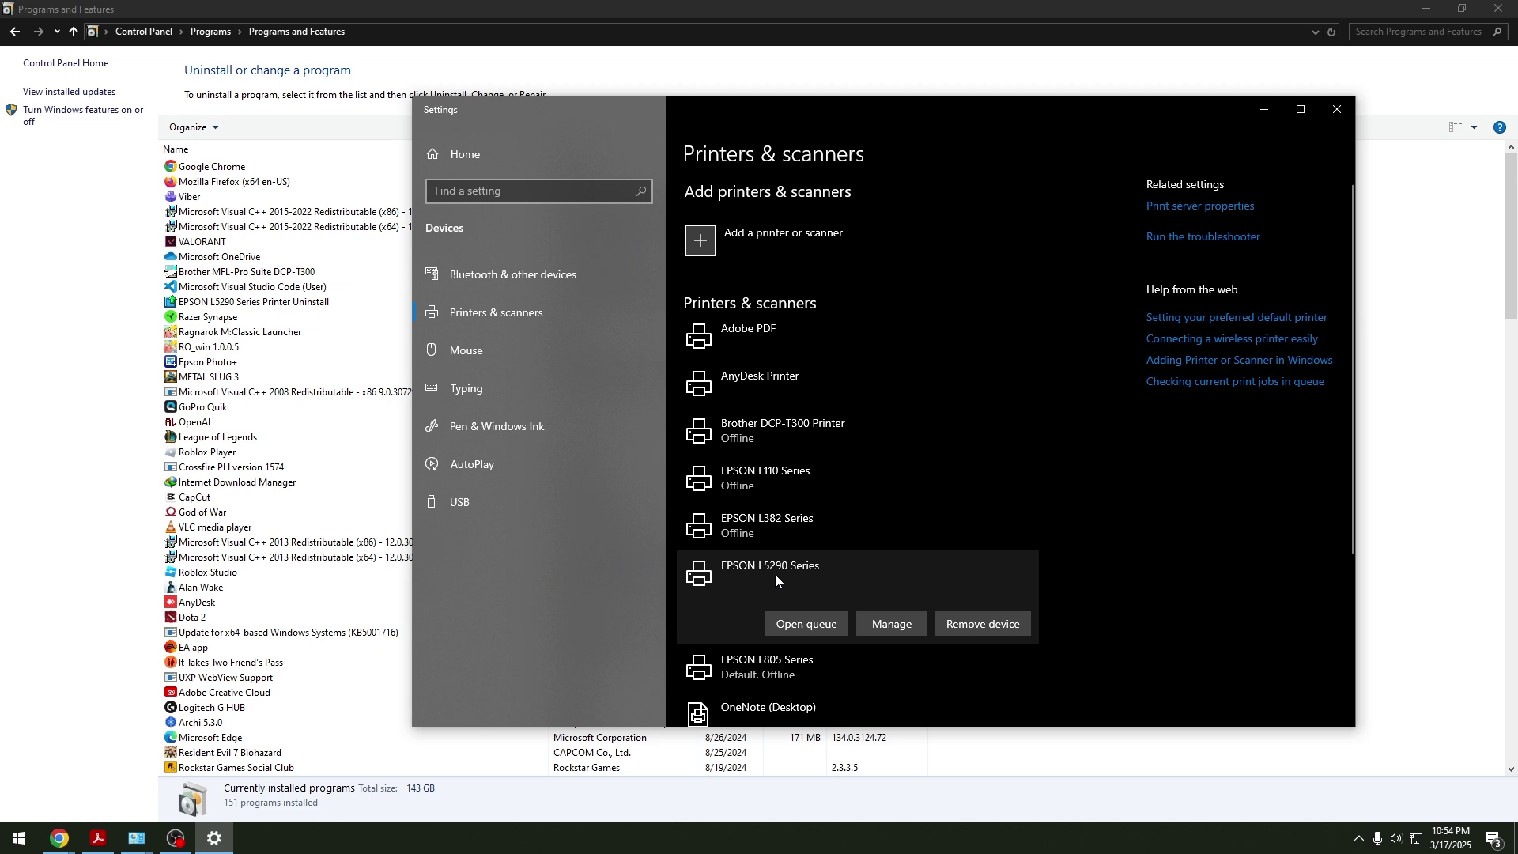
click(987, 625)
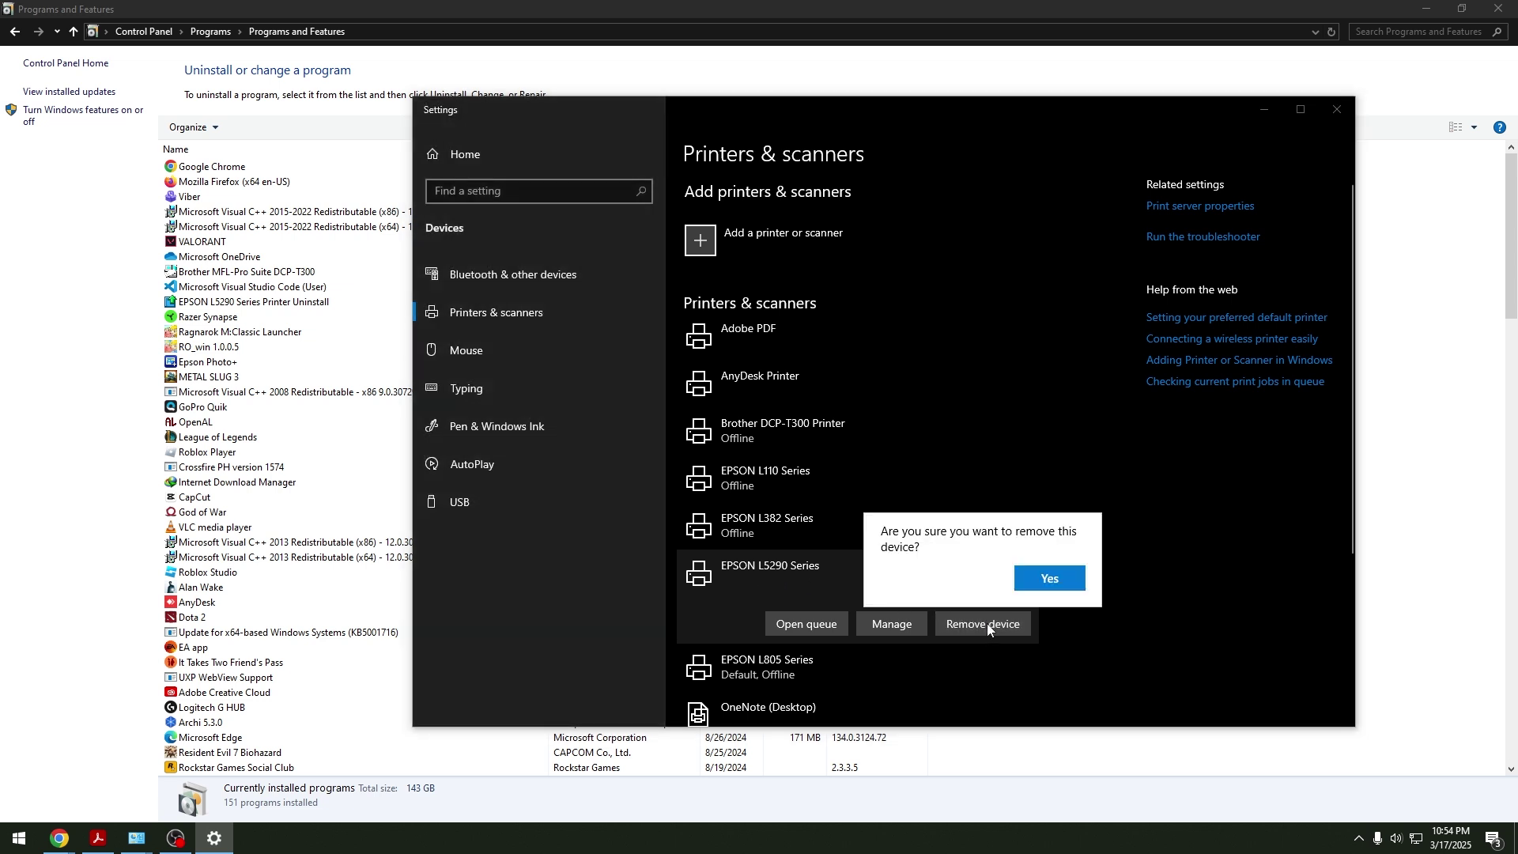
click(1040, 581)
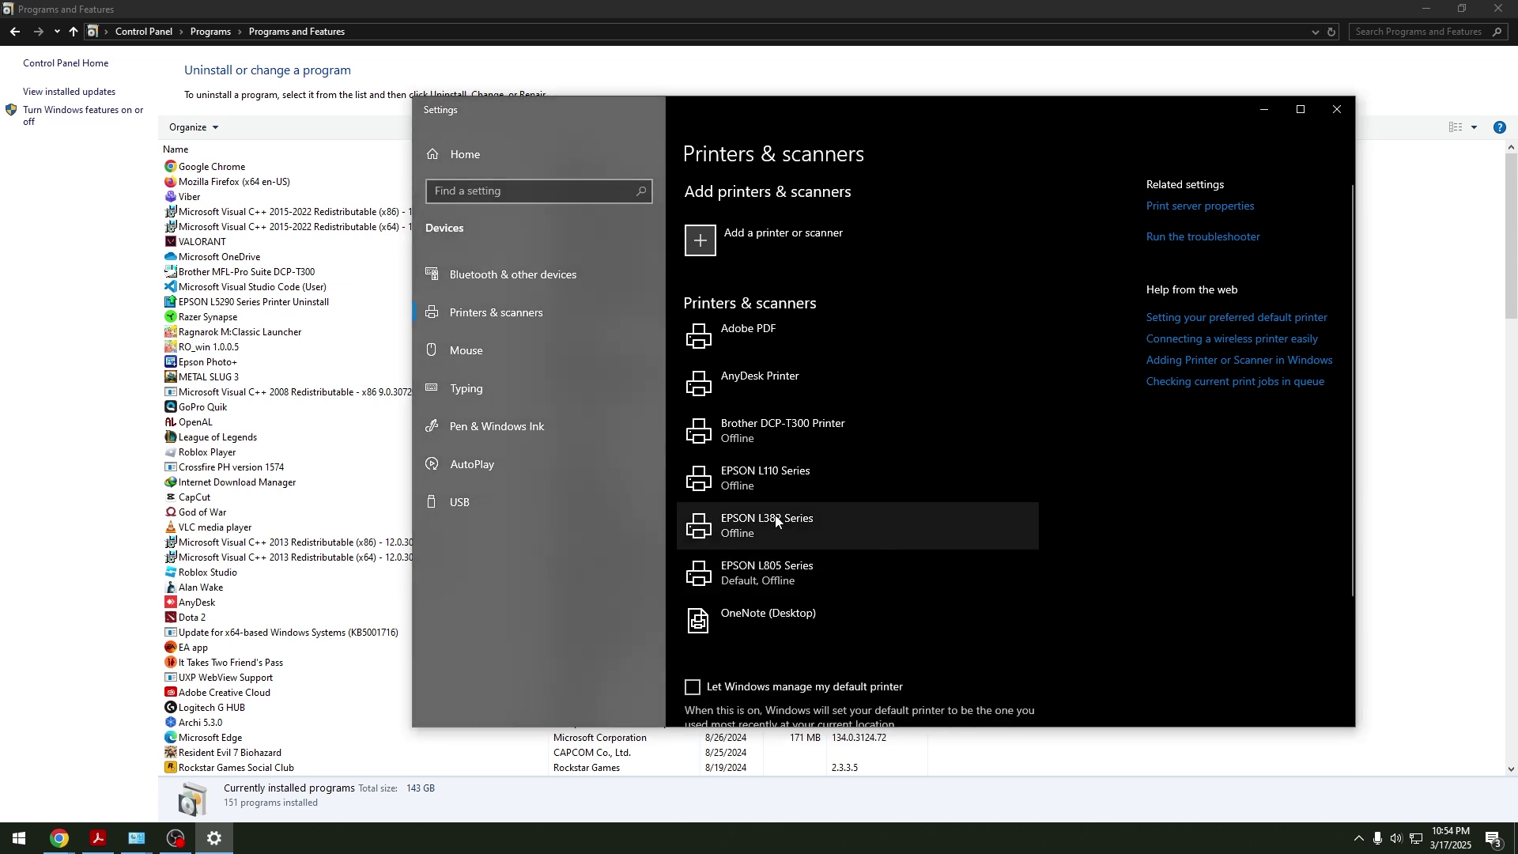
click(1336, 109)
Step: Open Control Panel and go to Devices and Printers under Hardware and Sound
key(super)
text(control)
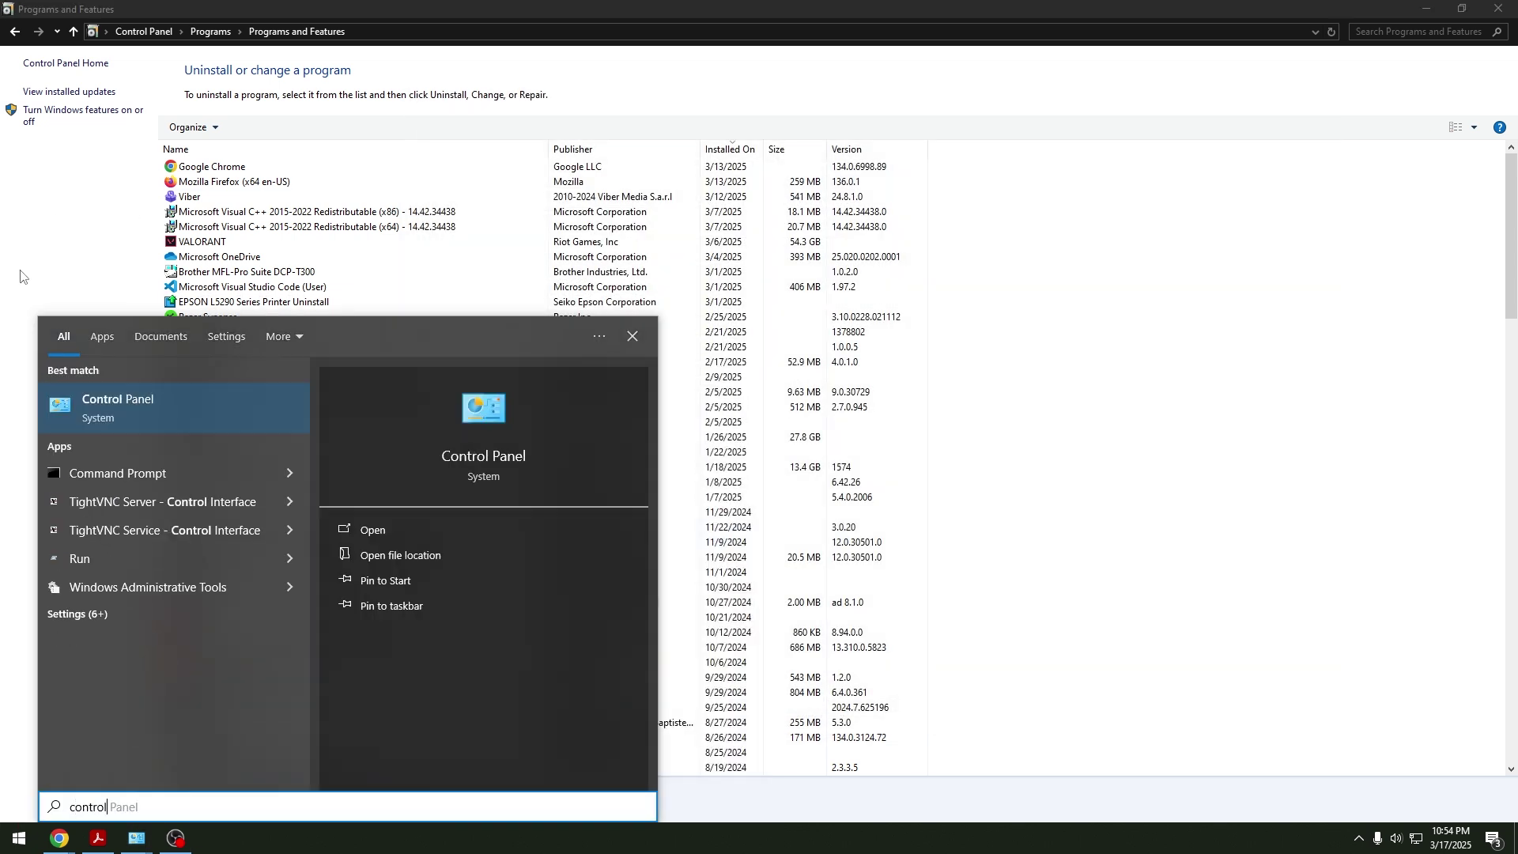
key(Return)
click(403, 398)
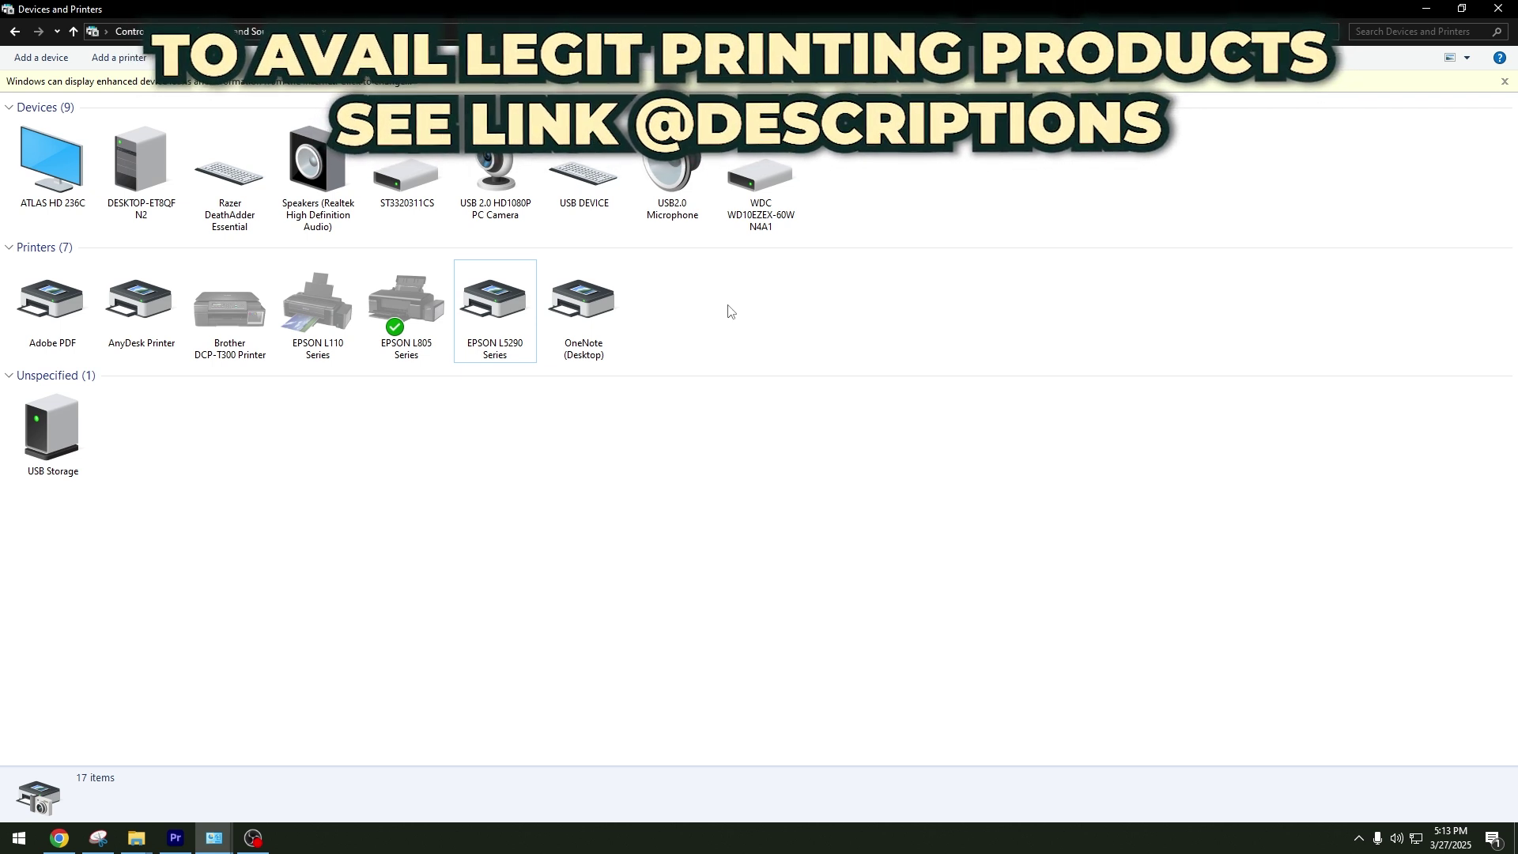
Step: Run the command Printui /s /t2 to open the print server properties with the installed printer drivers
key(super+r)
drag(104, 655, 664, 384)
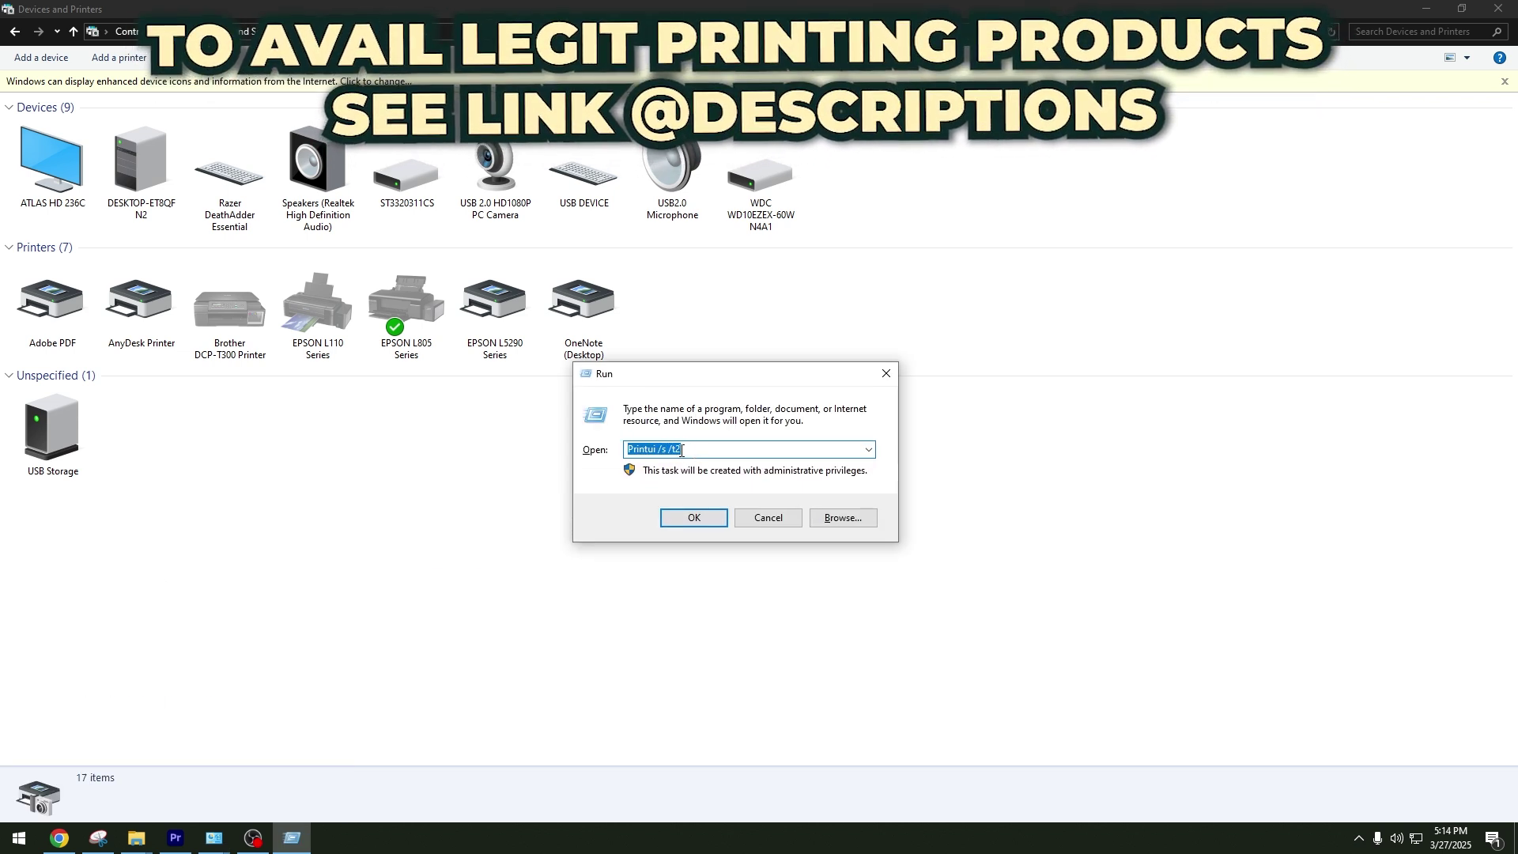
click(693, 518)
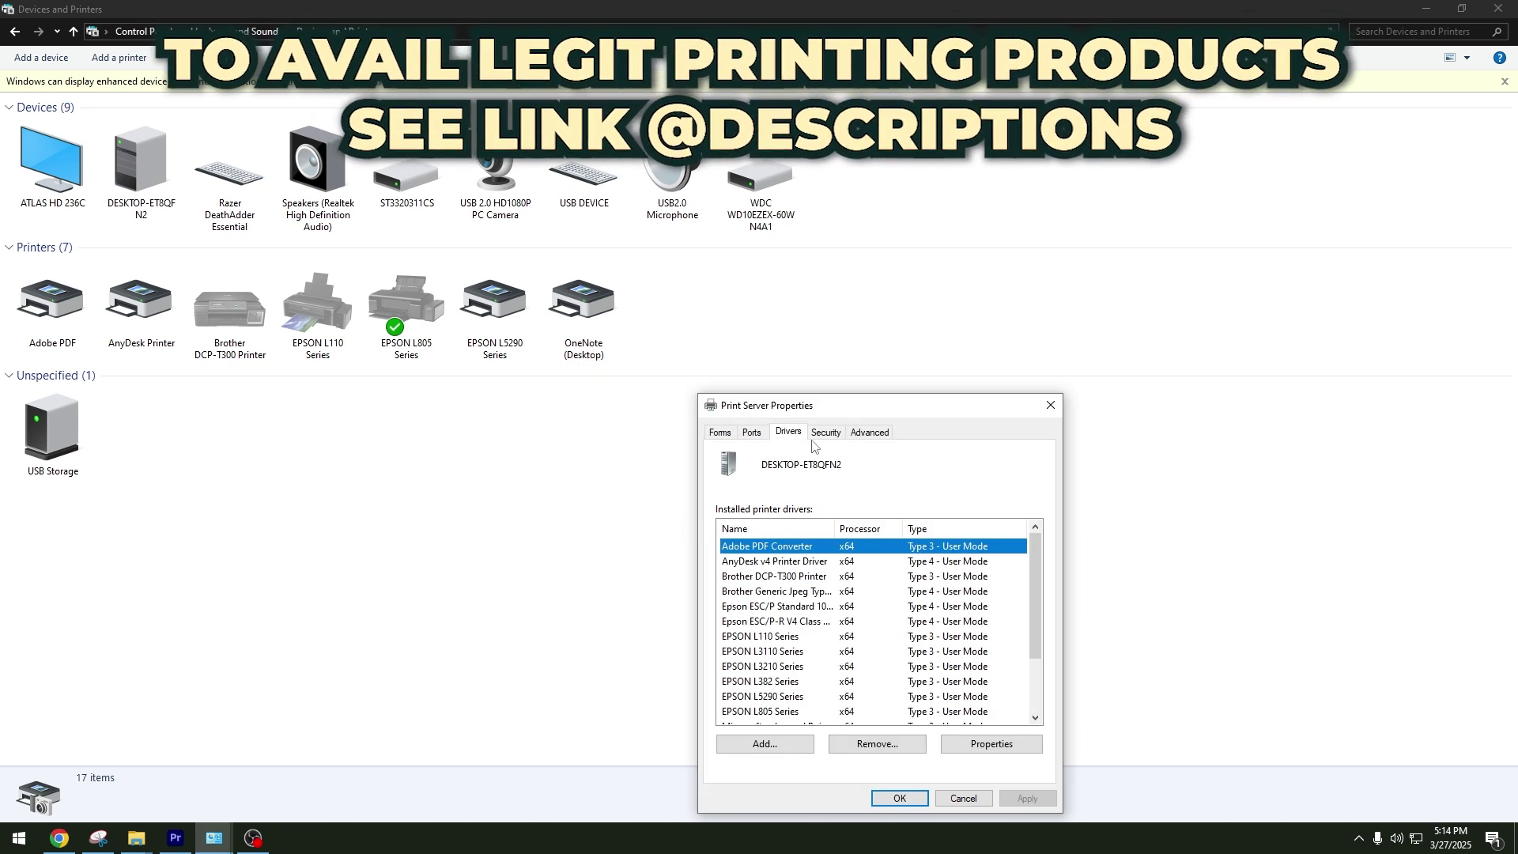
drag(818, 392, 725, 287)
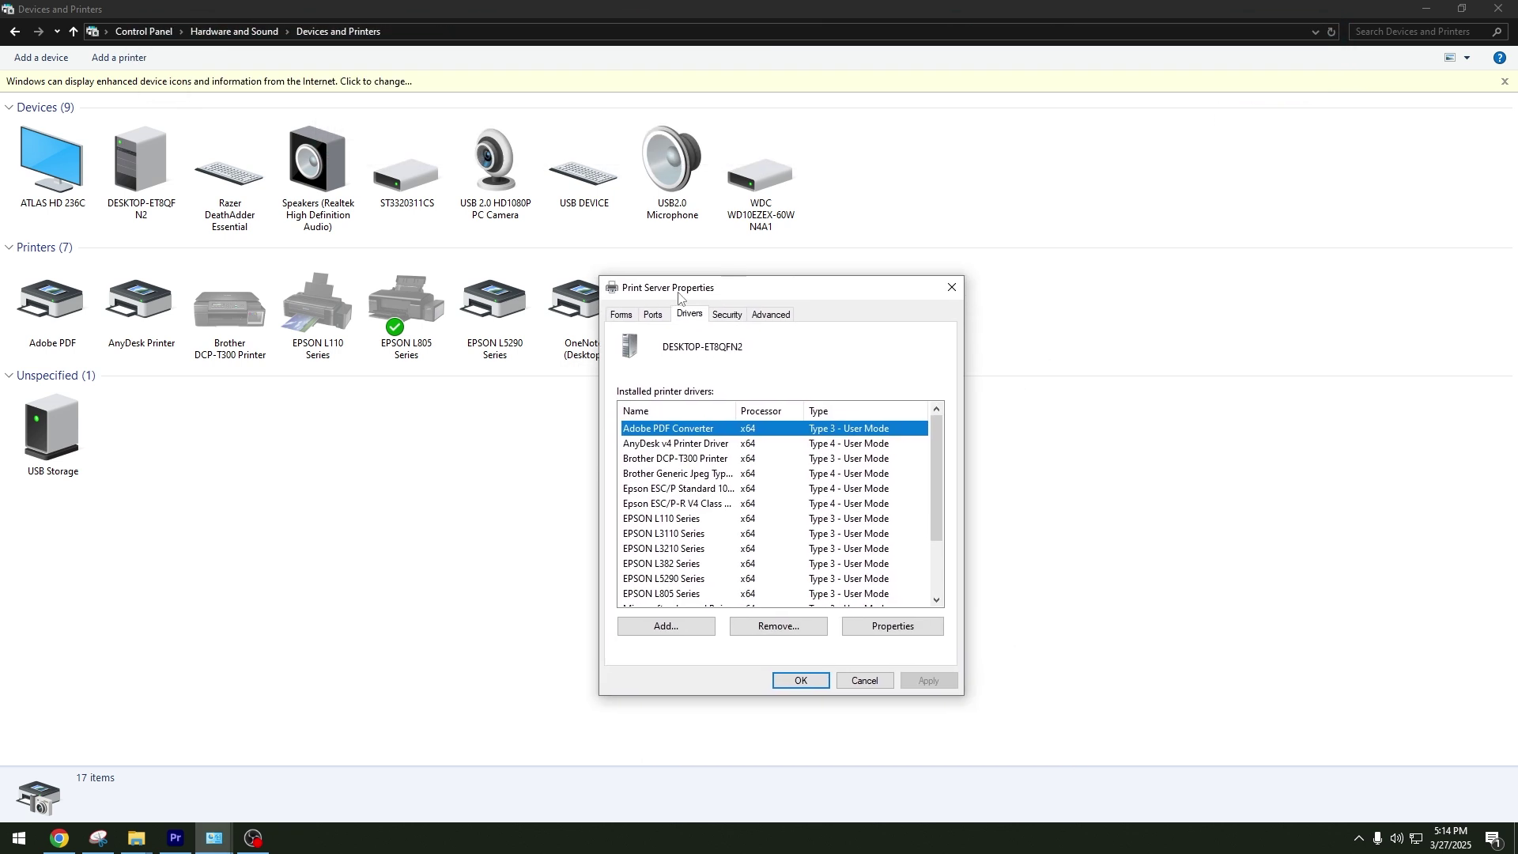
Step: Remove the EPSON L3110 Series driver from the installed printer drivers together with its driver package
scroll(934, 471, down, 1)
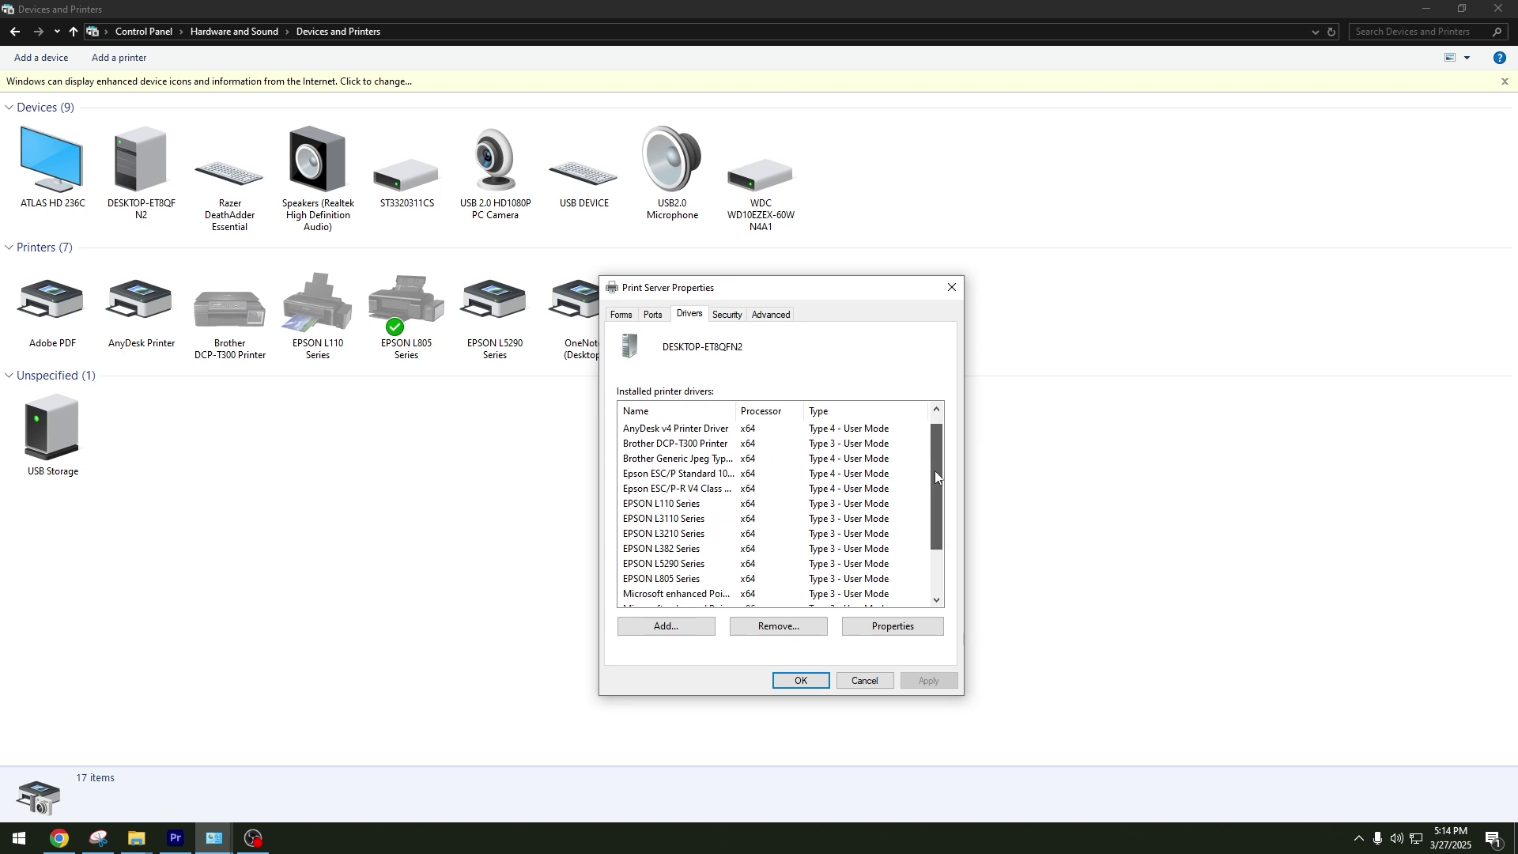
drag(768, 280, 720, 217)
click(629, 444)
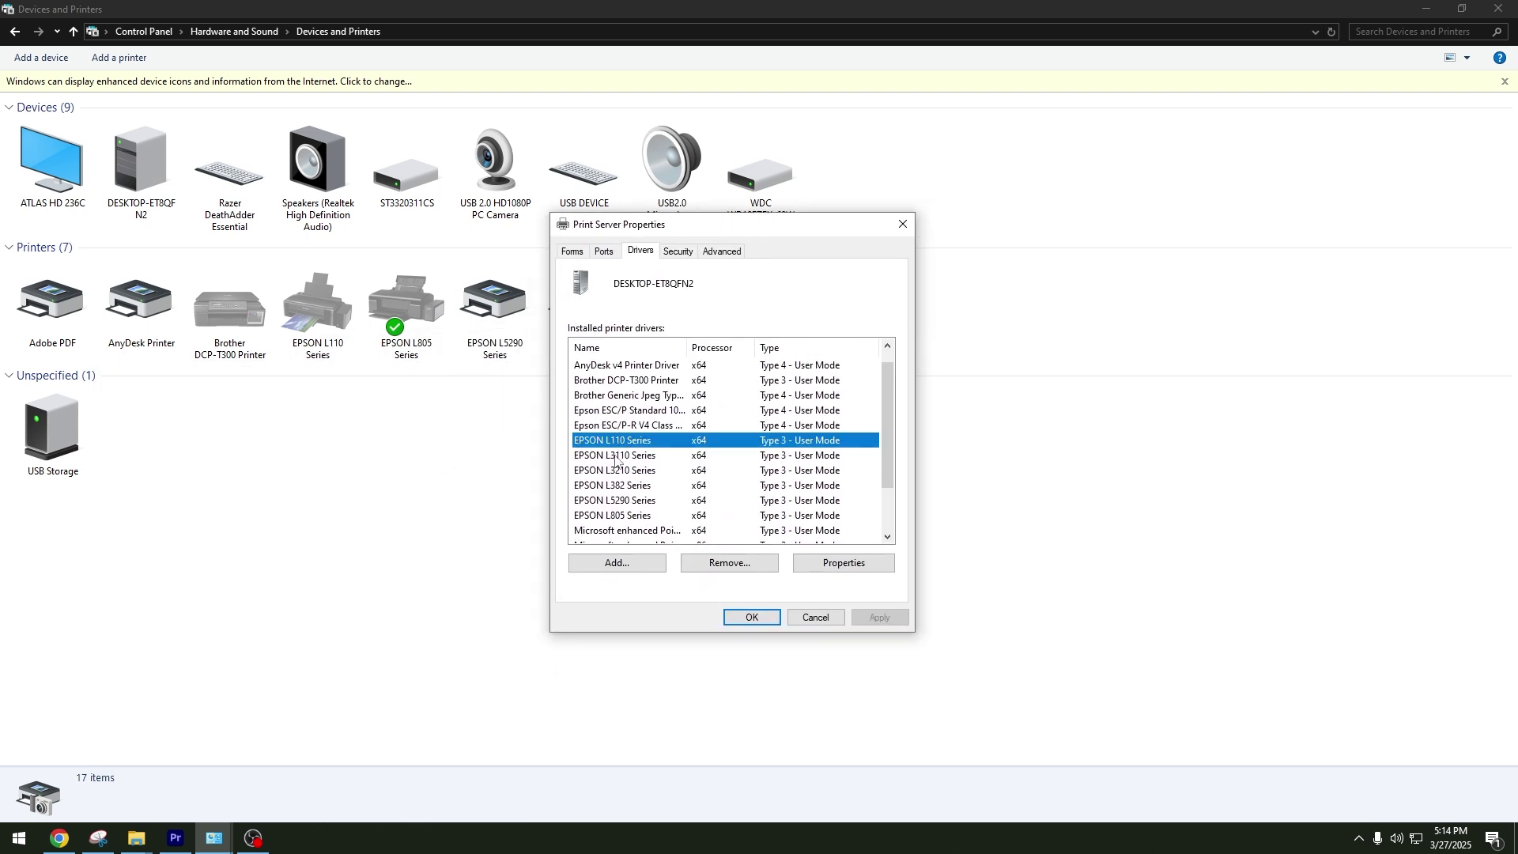
click(621, 457)
drag(729, 229, 697, 204)
click(703, 545)
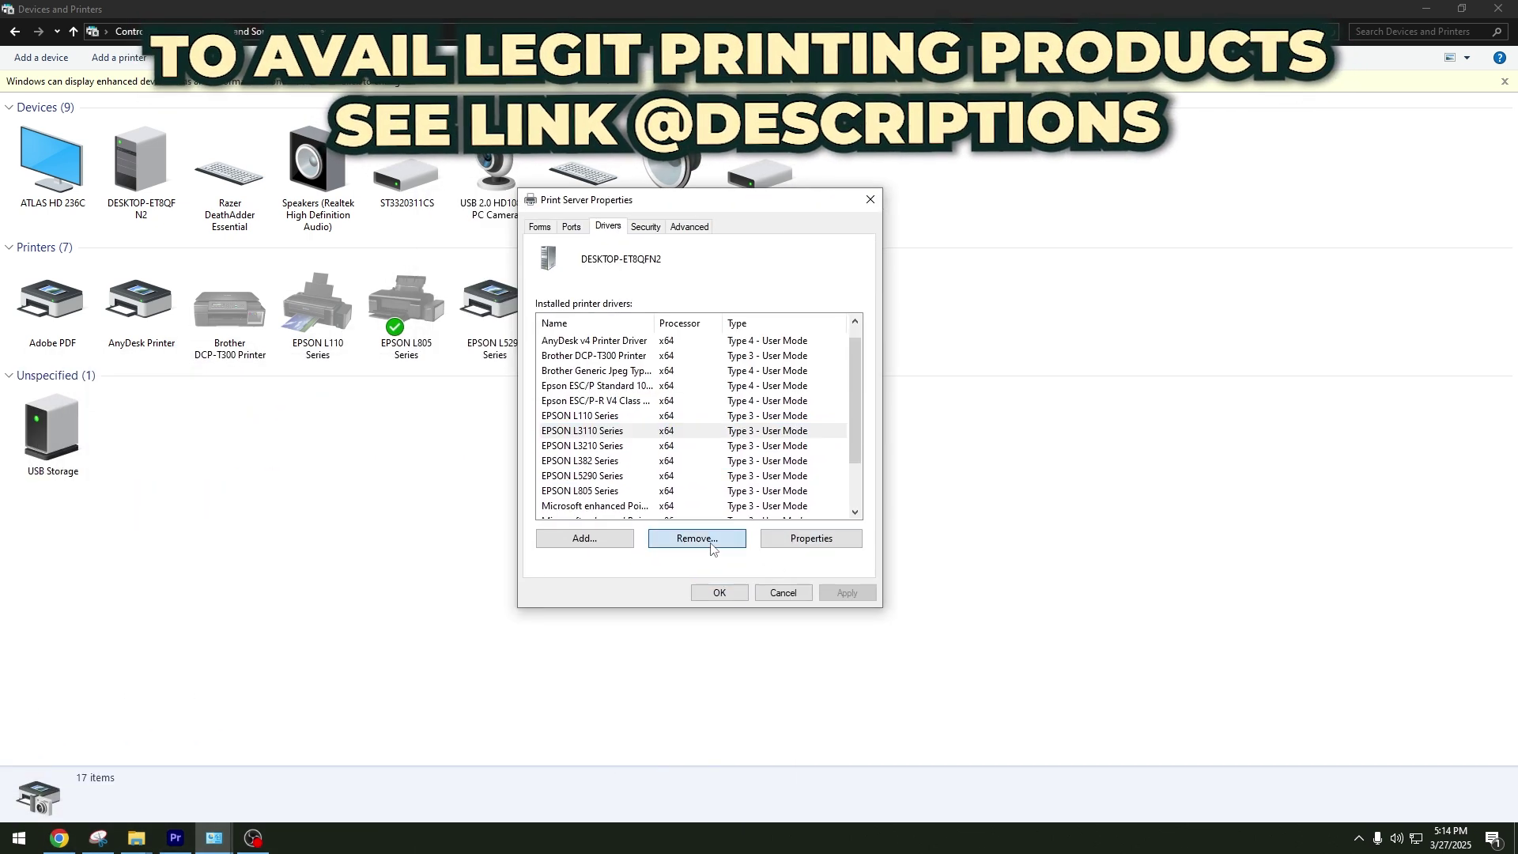
click(577, 332)
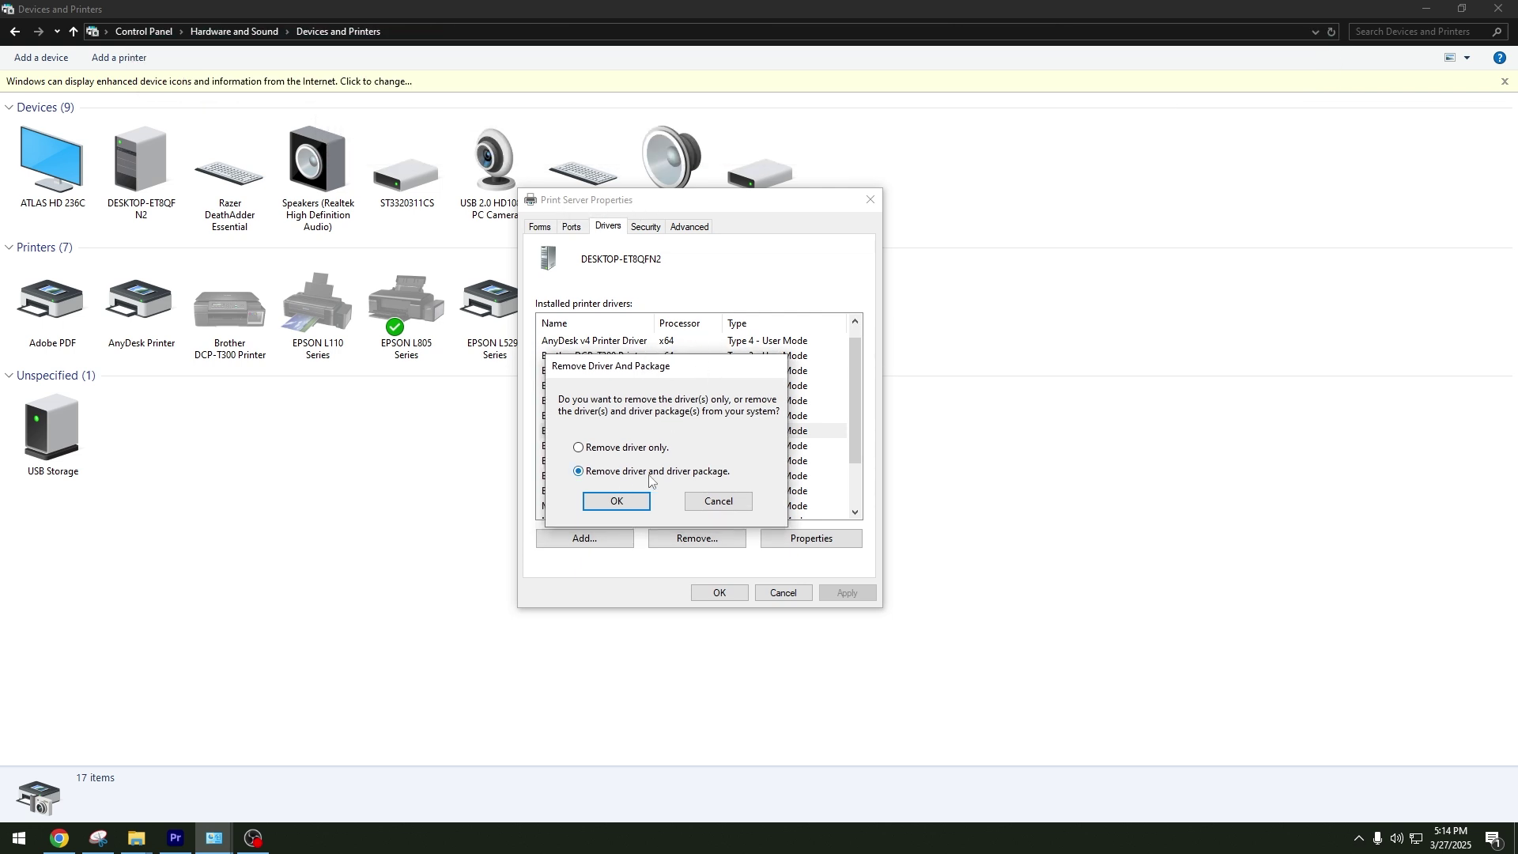
click(617, 502)
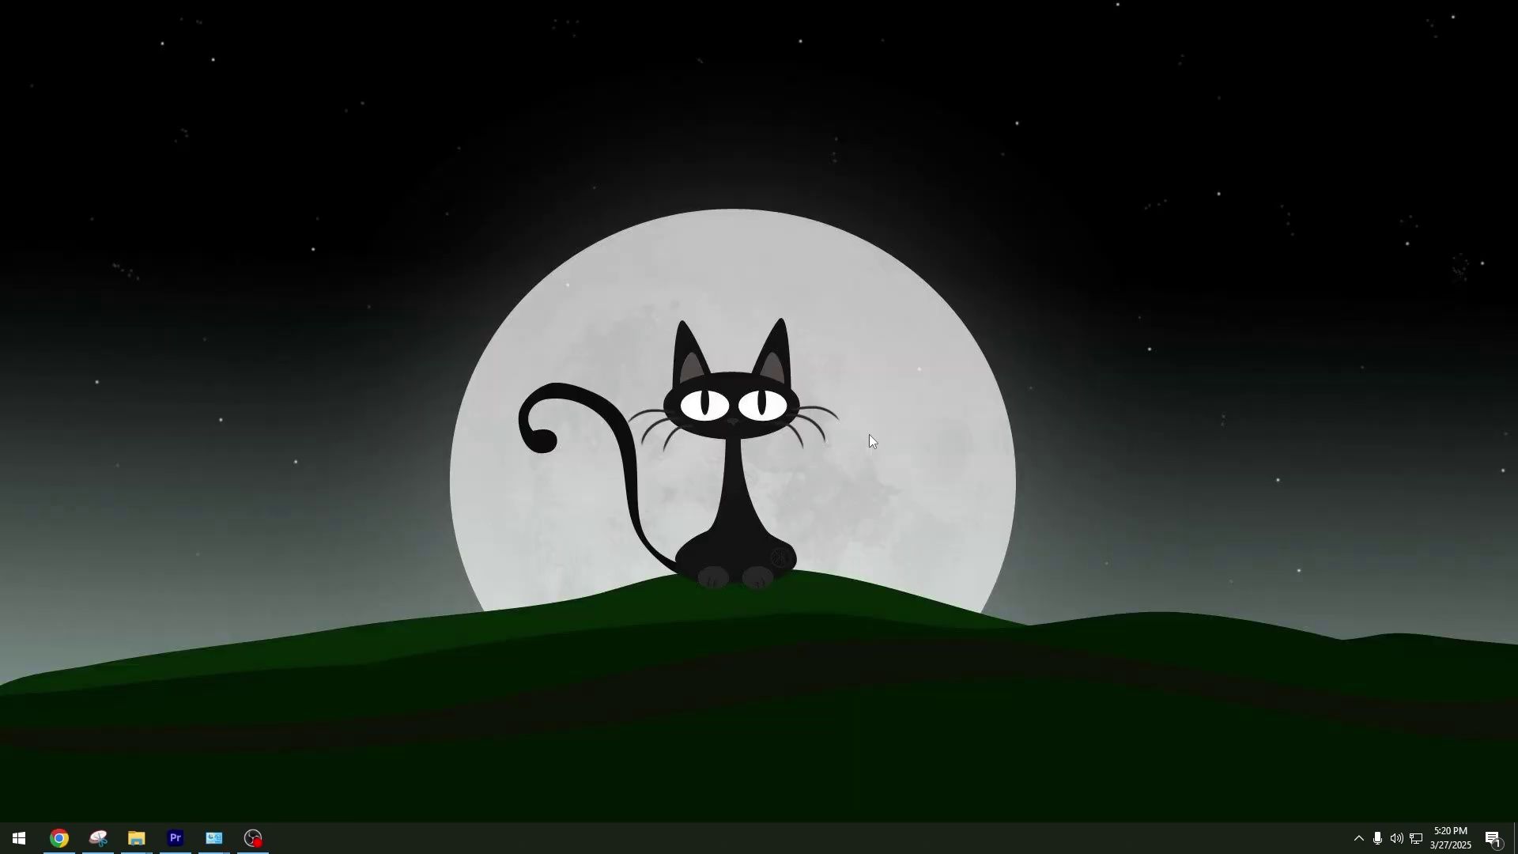
Step: Search Windows for "windows up" and open the Check for updates settings
key(super)
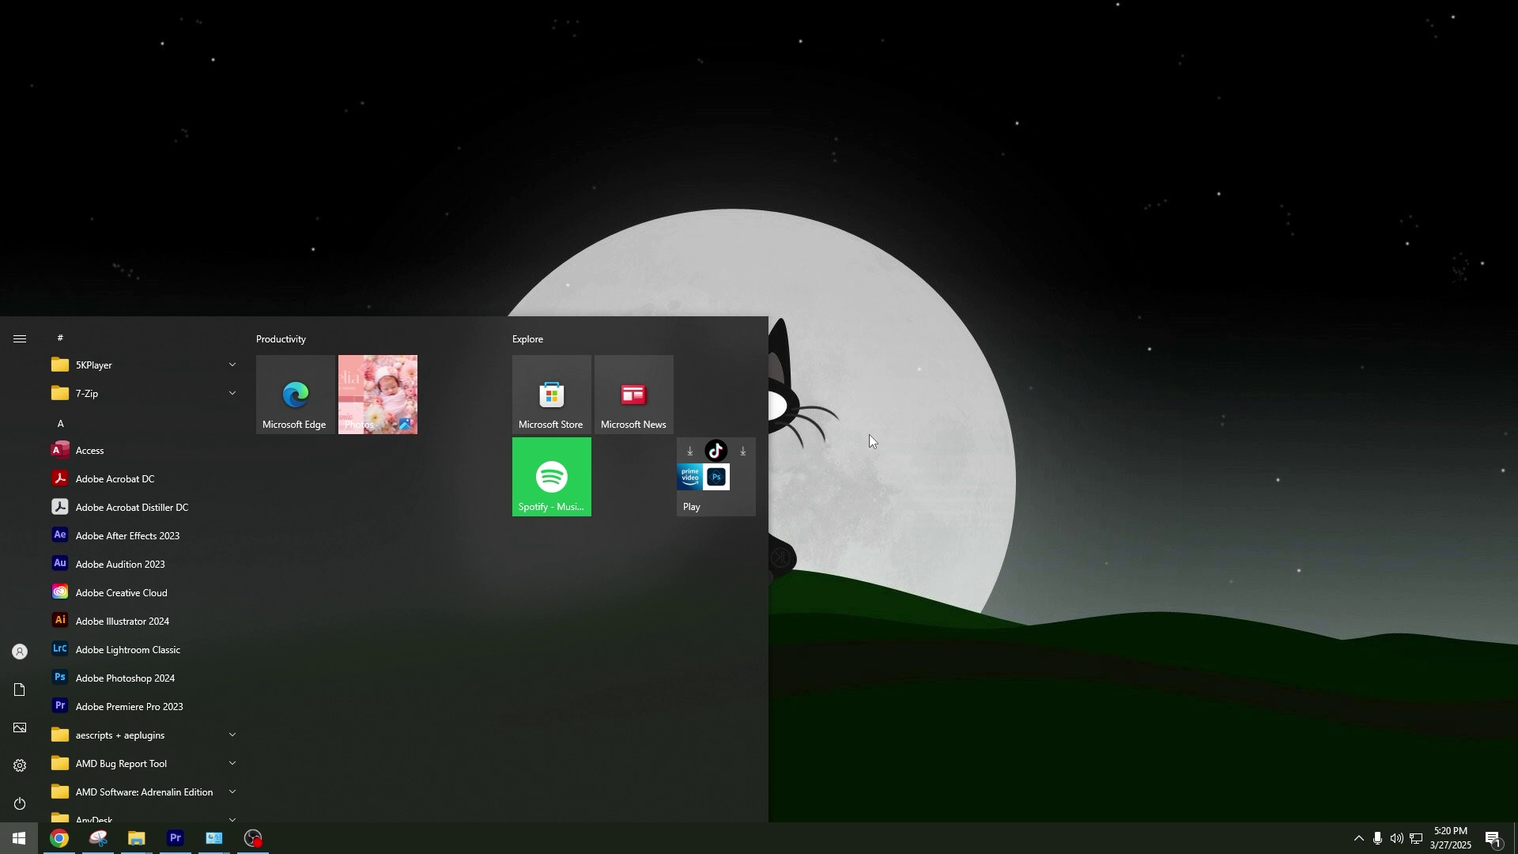
text(windows)
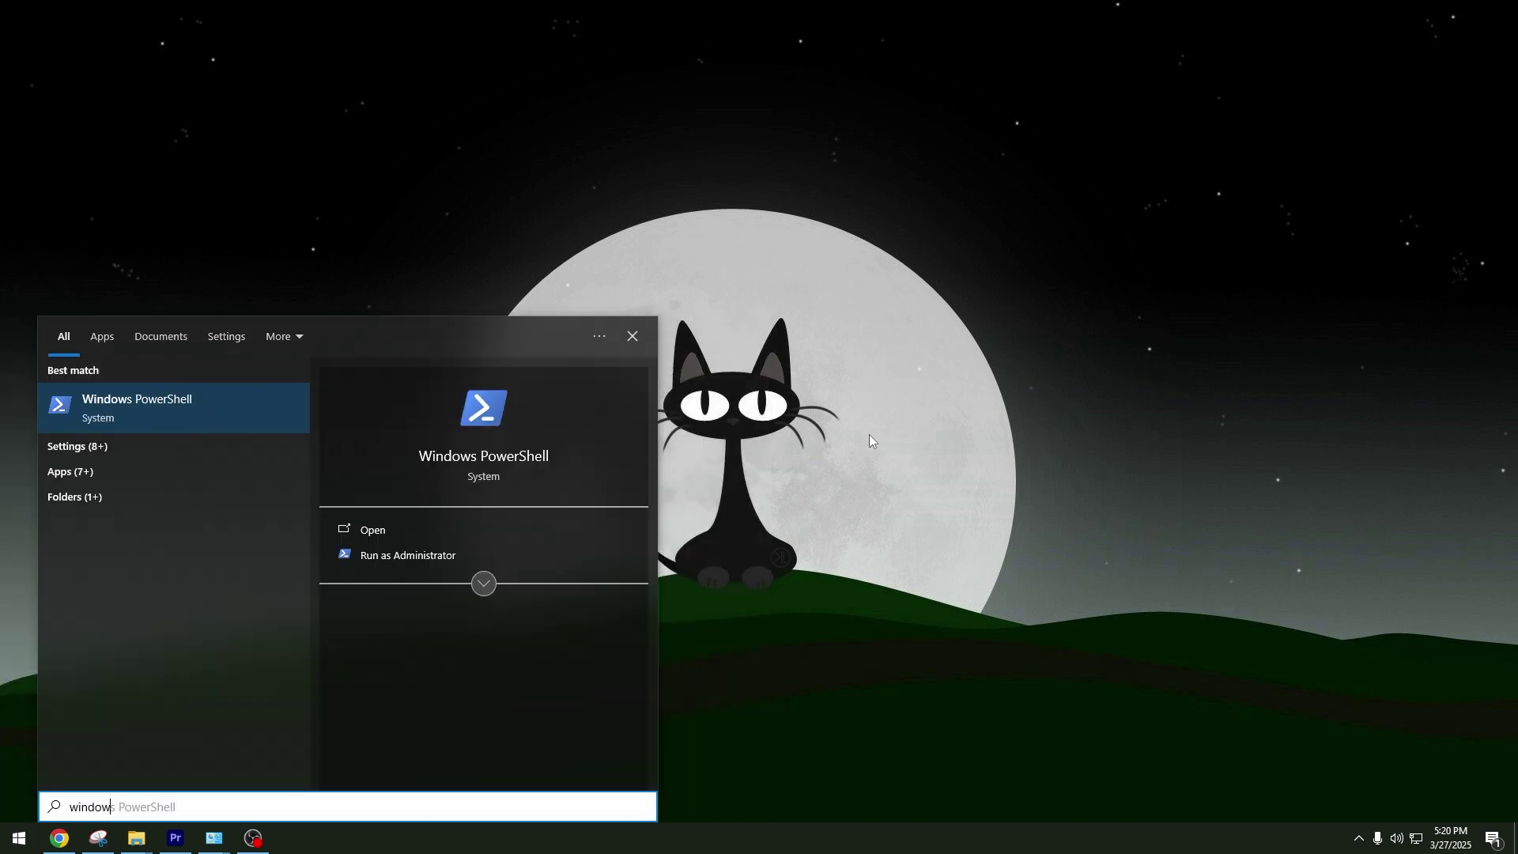
text( up)
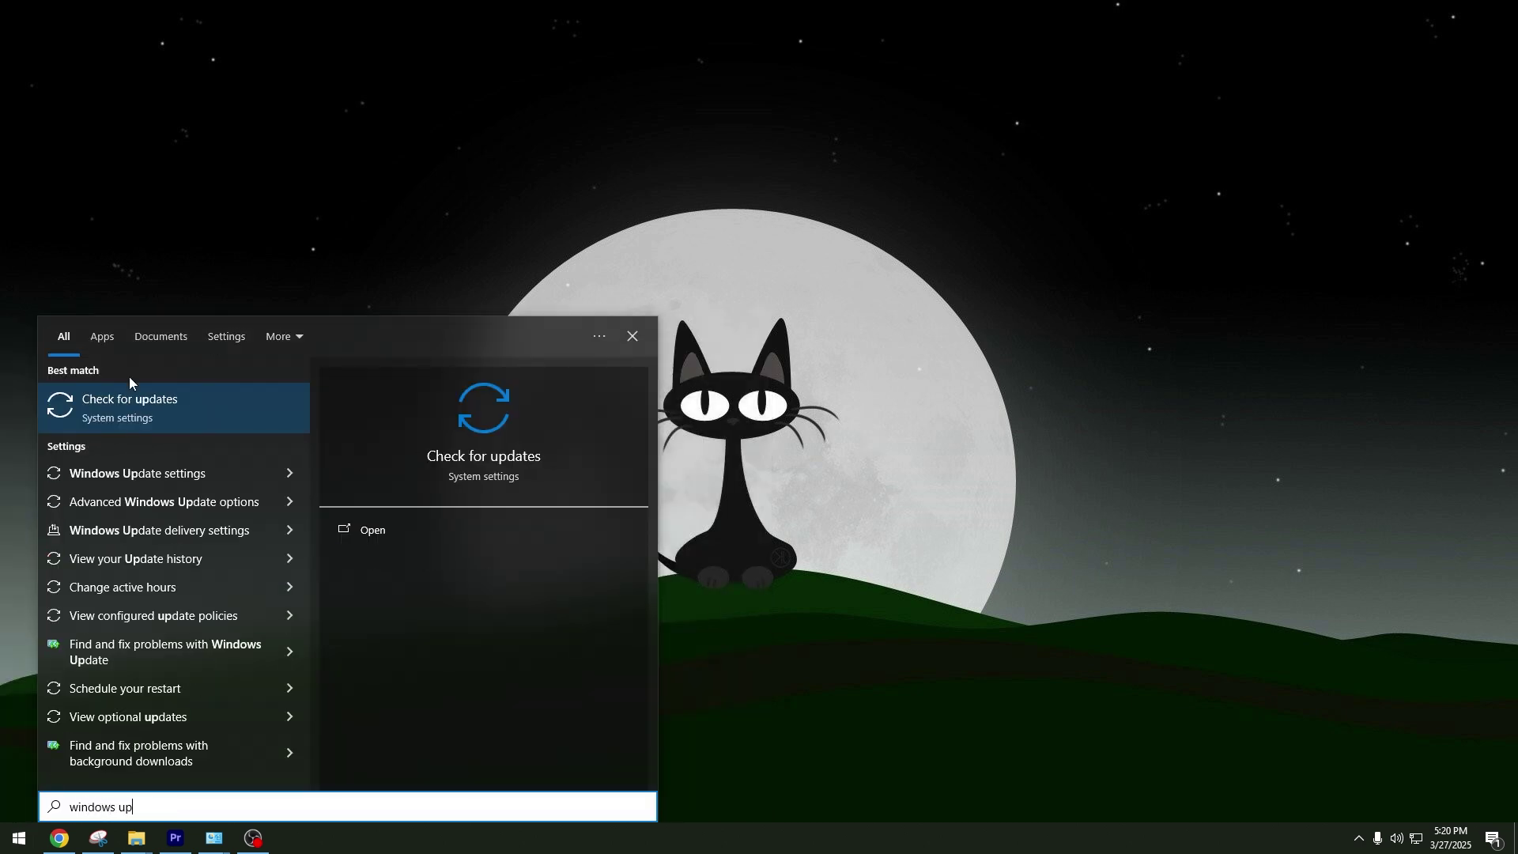
click(191, 412)
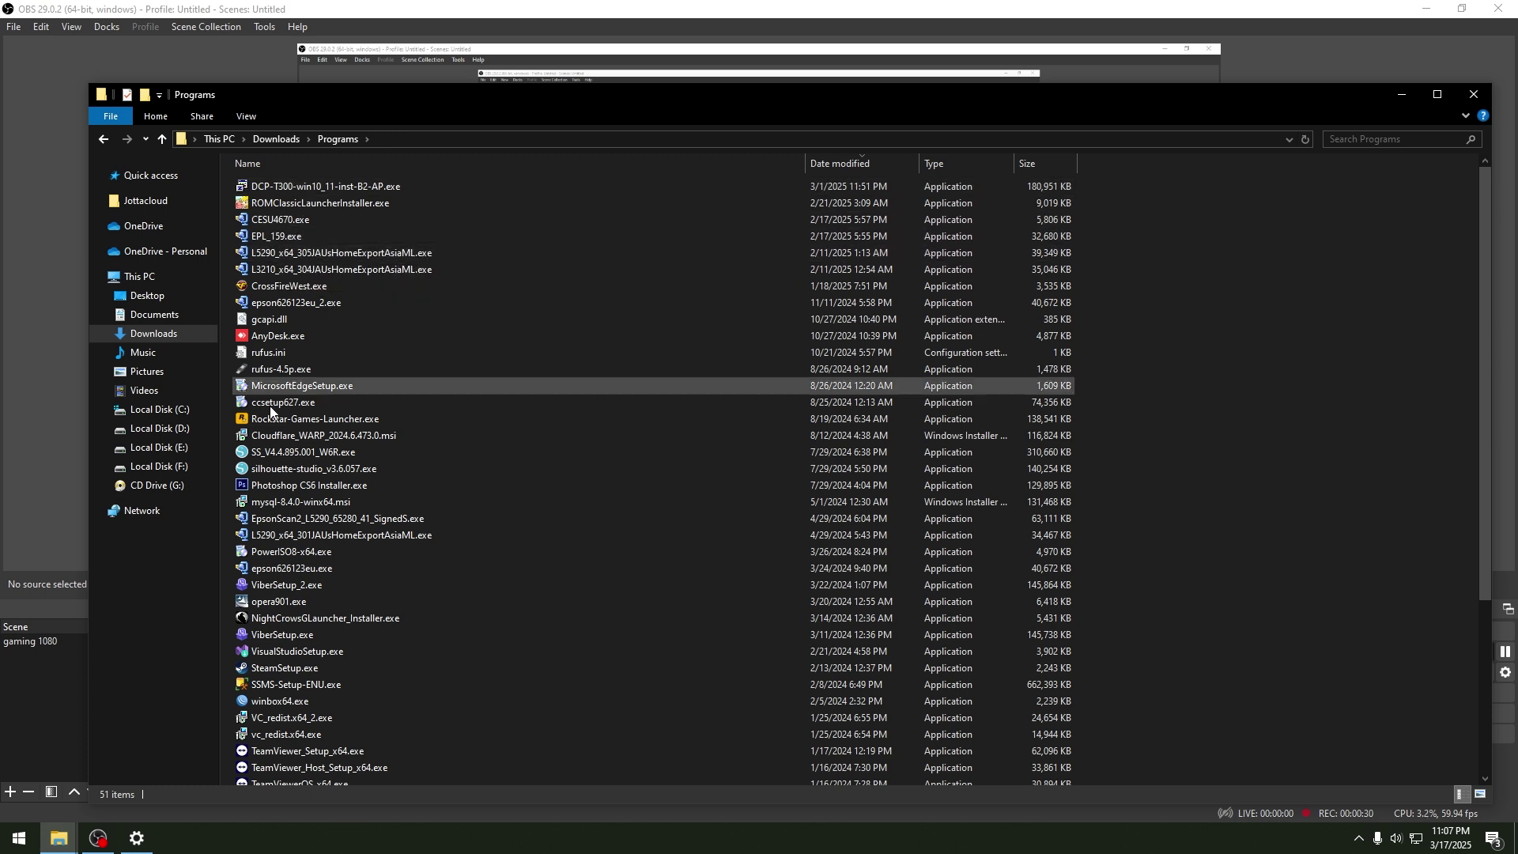
Step: Run L5290_x64_301JAUsHomeExportAsiaML.exe with default printer and automatic software updates disabled, keep English, and accept the license agreement
double_click(309, 536)
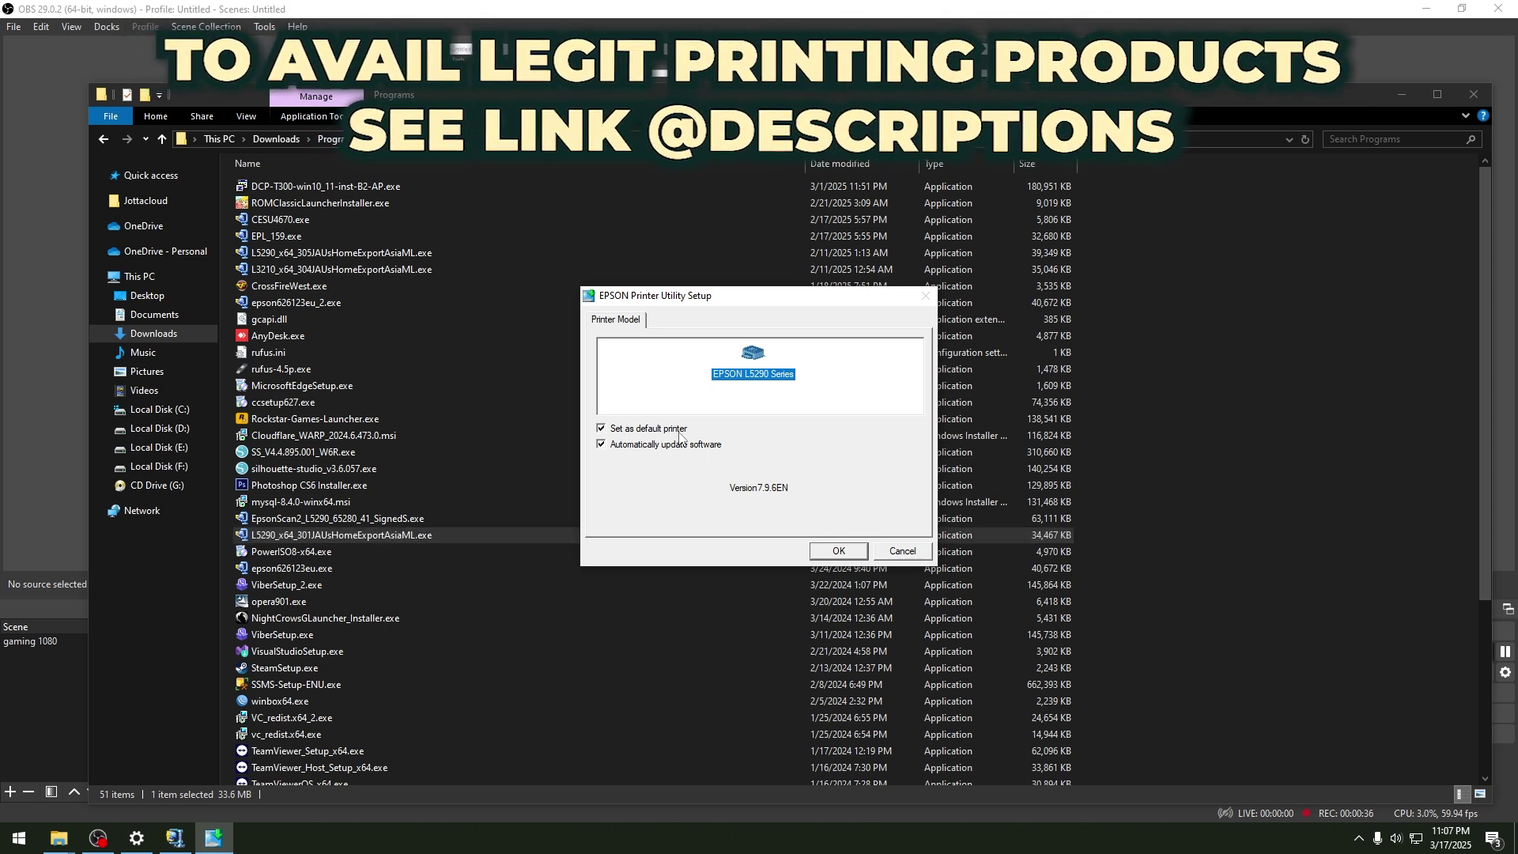
click(602, 428)
click(602, 444)
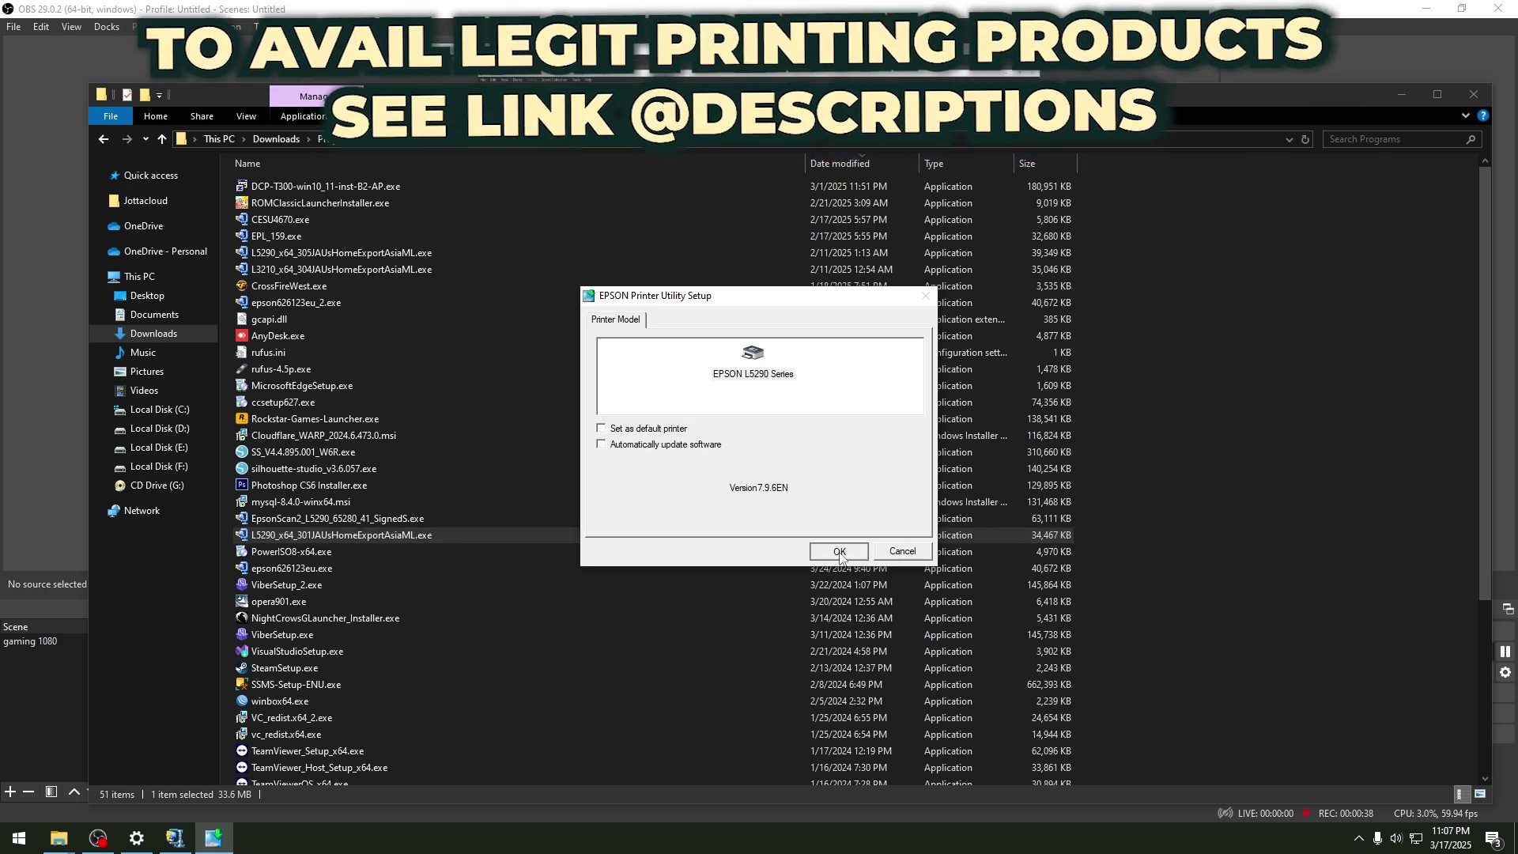
click(839, 551)
click(799, 482)
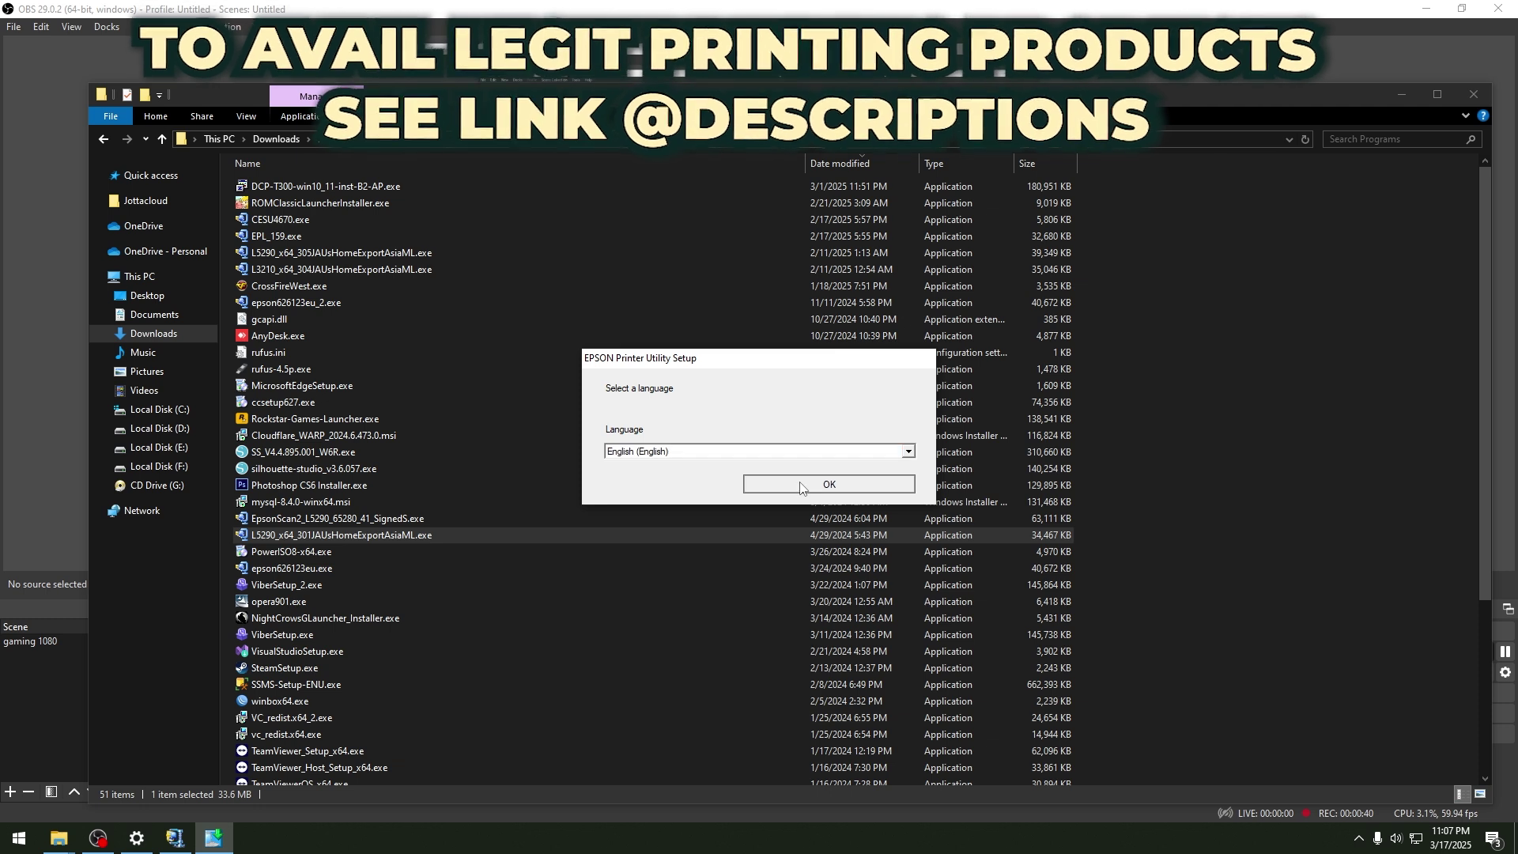
click(559, 509)
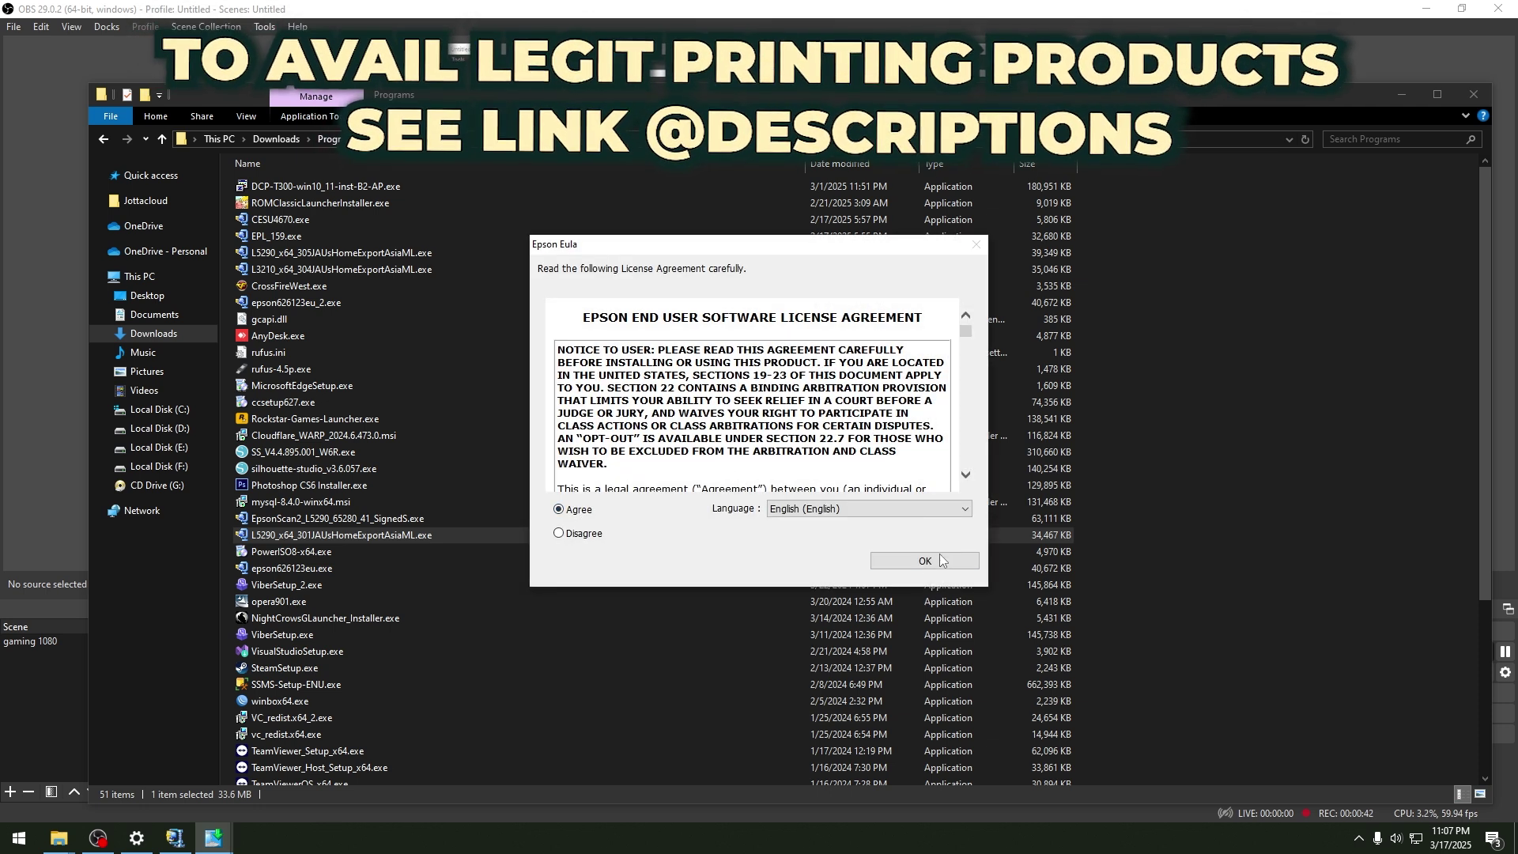
click(925, 560)
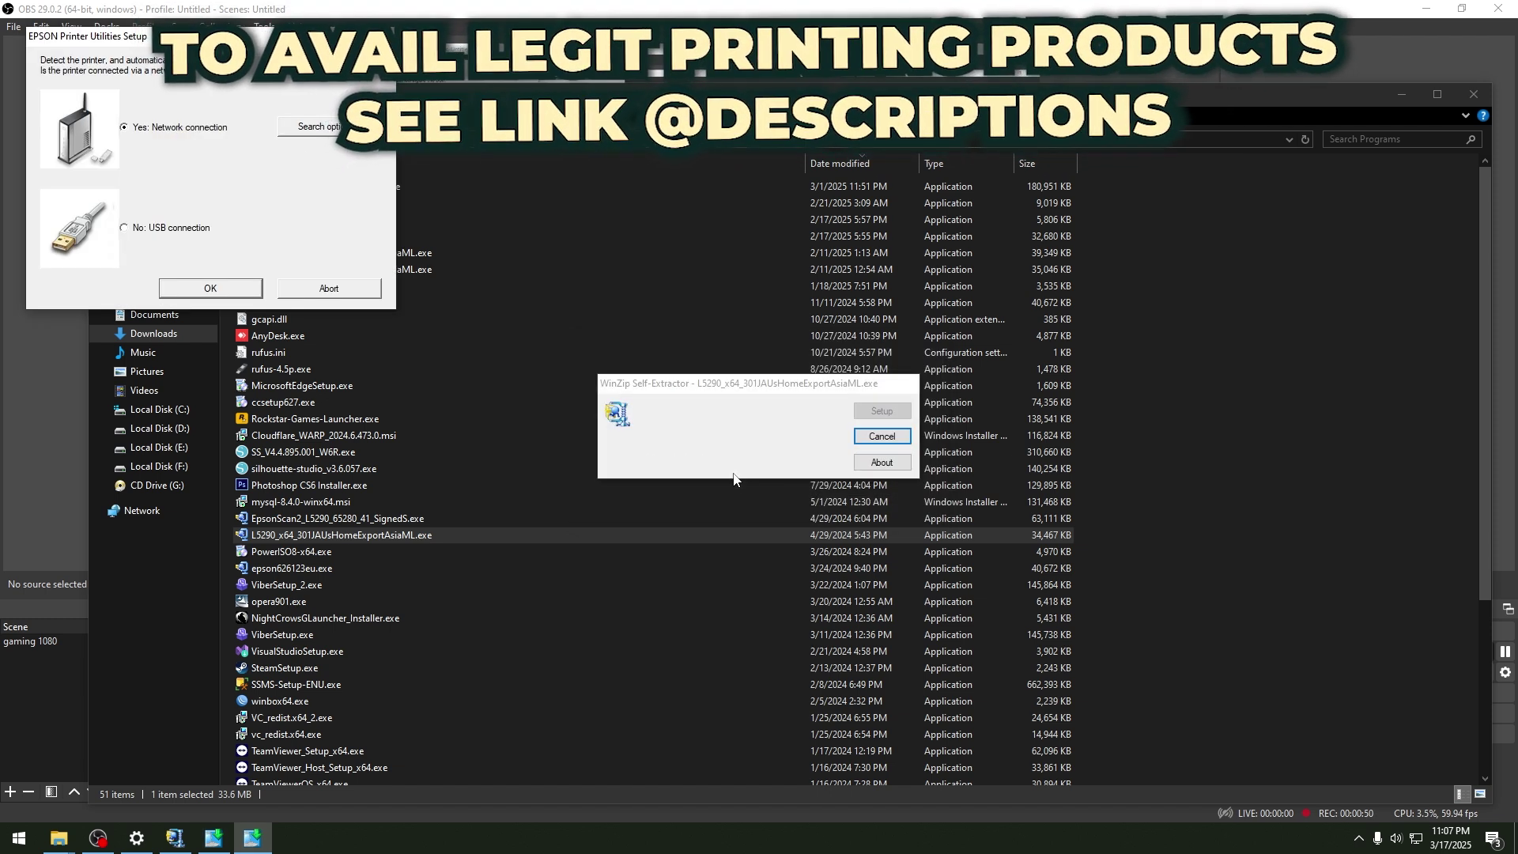
Step: Choose the USB connection, manually assign the printer port USB004, and finish the EPSON L5290 Series driver setup
click(197, 232)
click(190, 286)
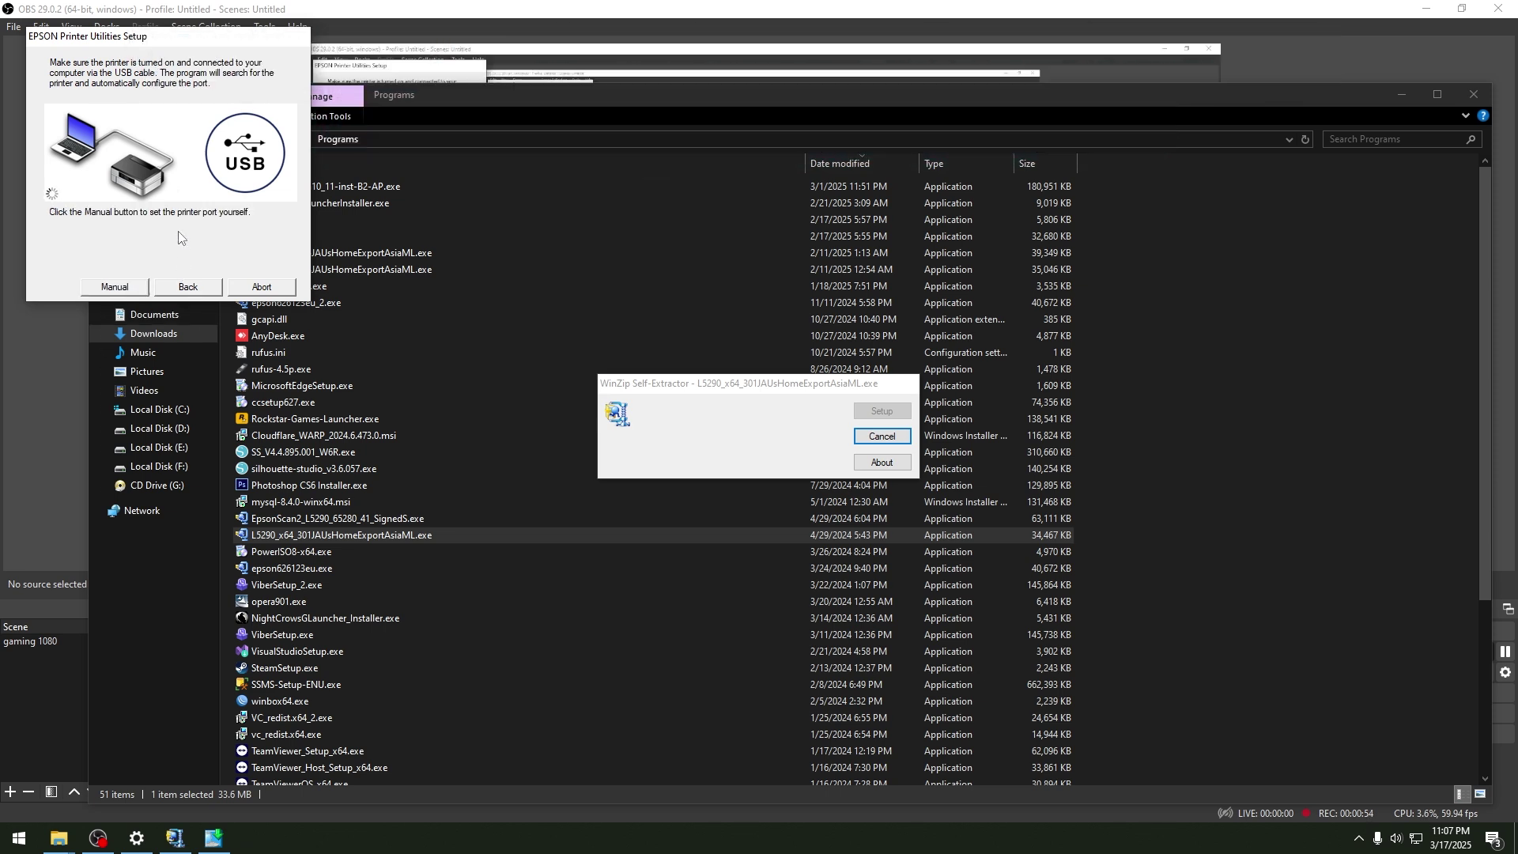
click(119, 283)
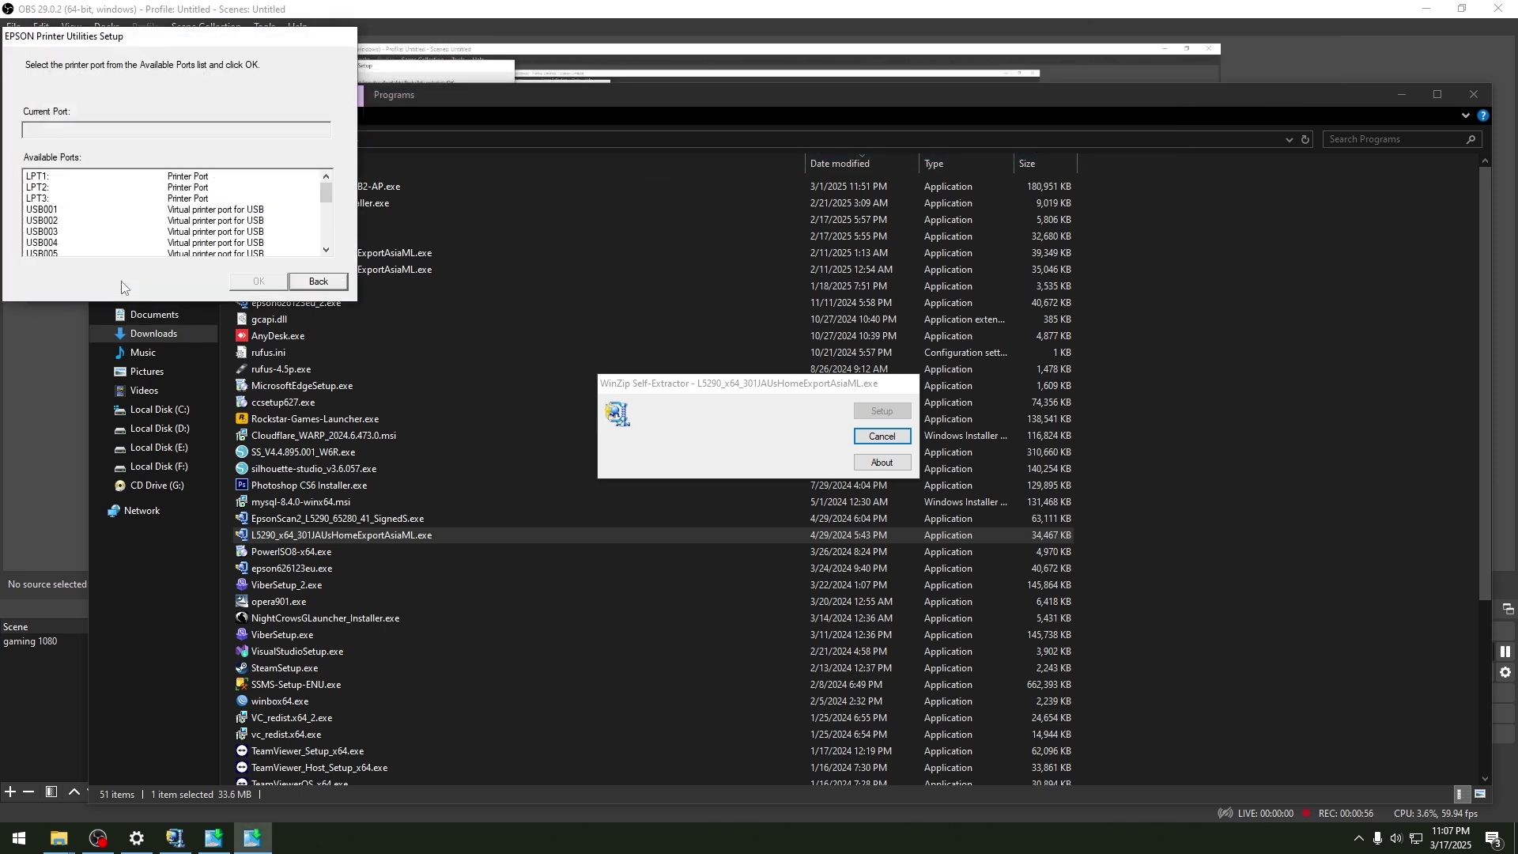
click(70, 243)
click(259, 281)
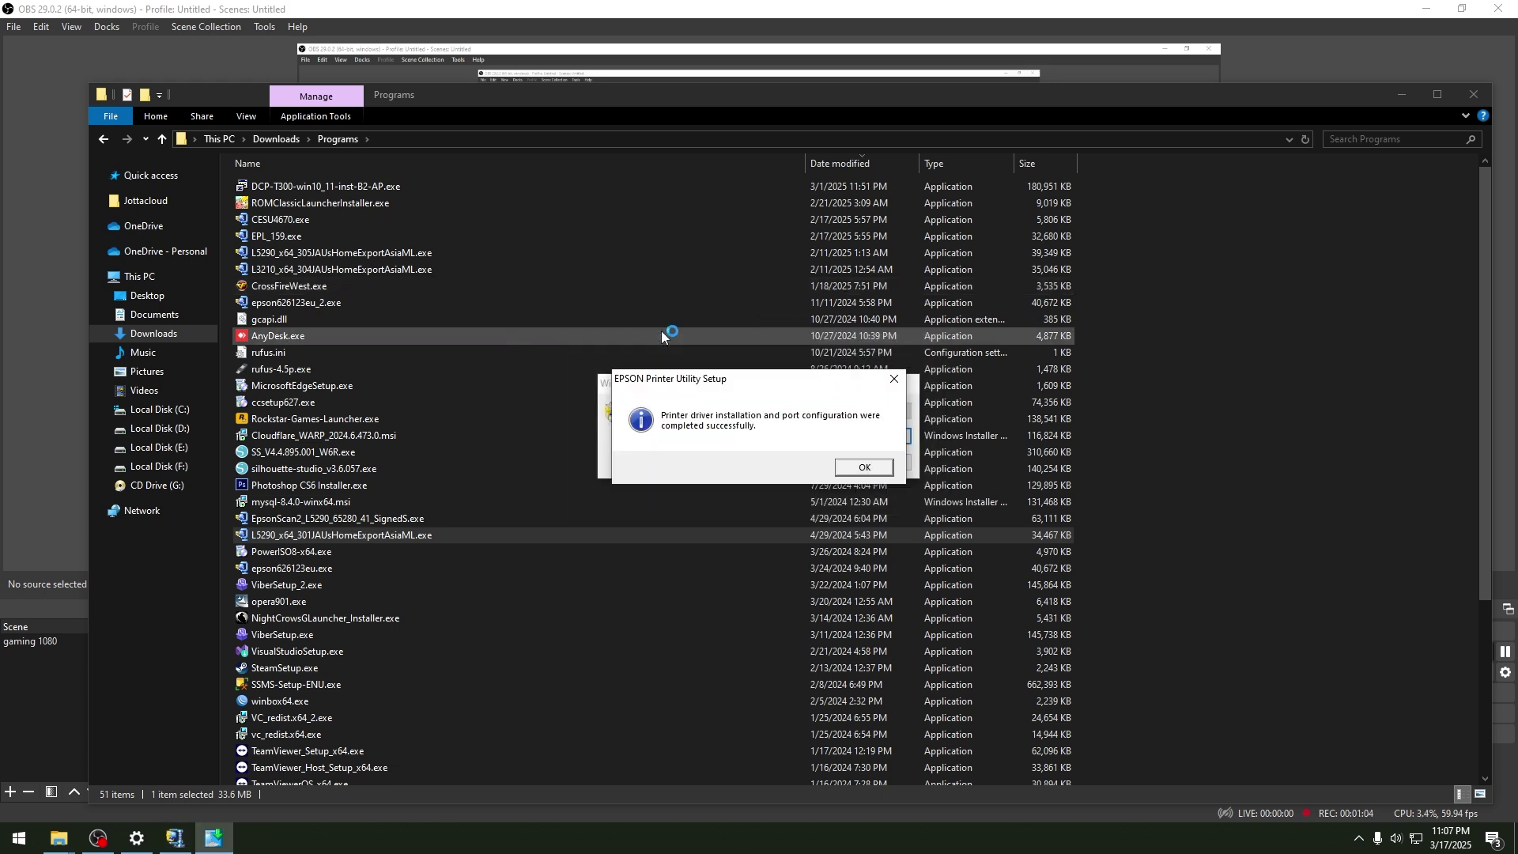
click(864, 466)
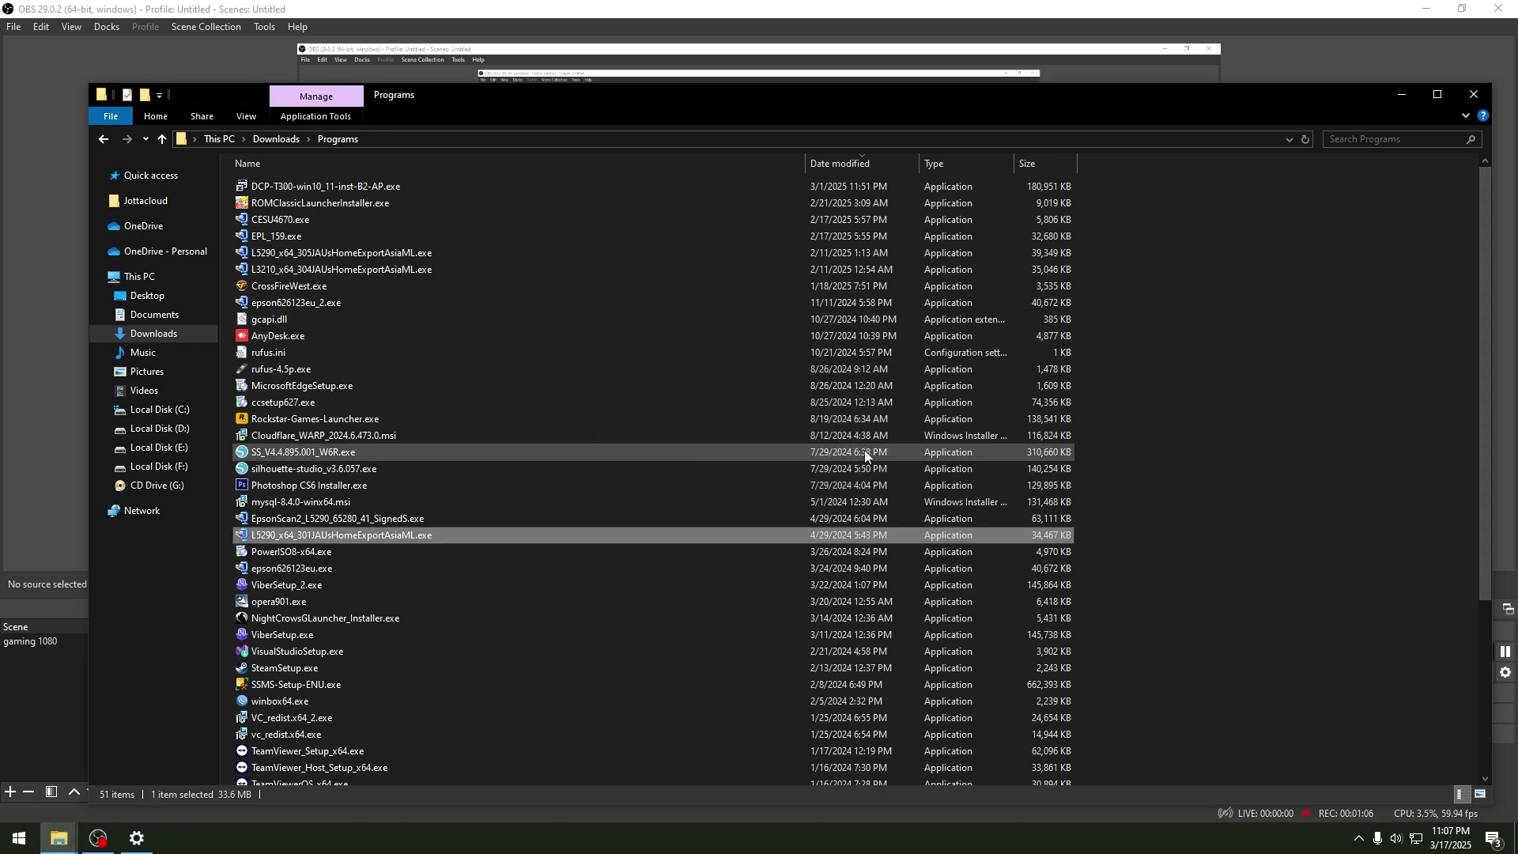
Step: Refresh the Programs download folder and close its window
right_click(1174, 429)
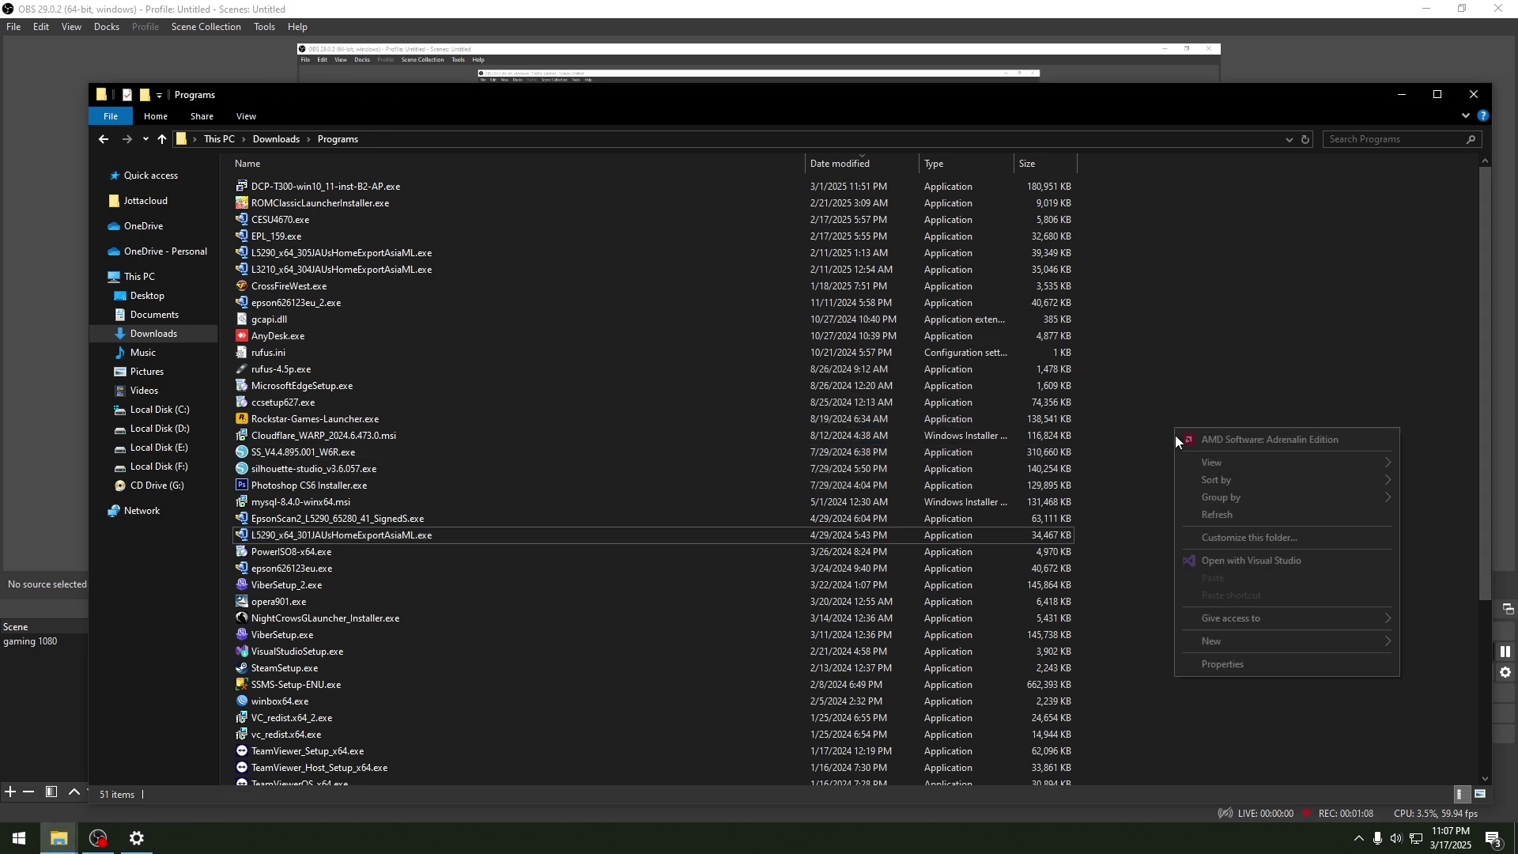
click(1205, 515)
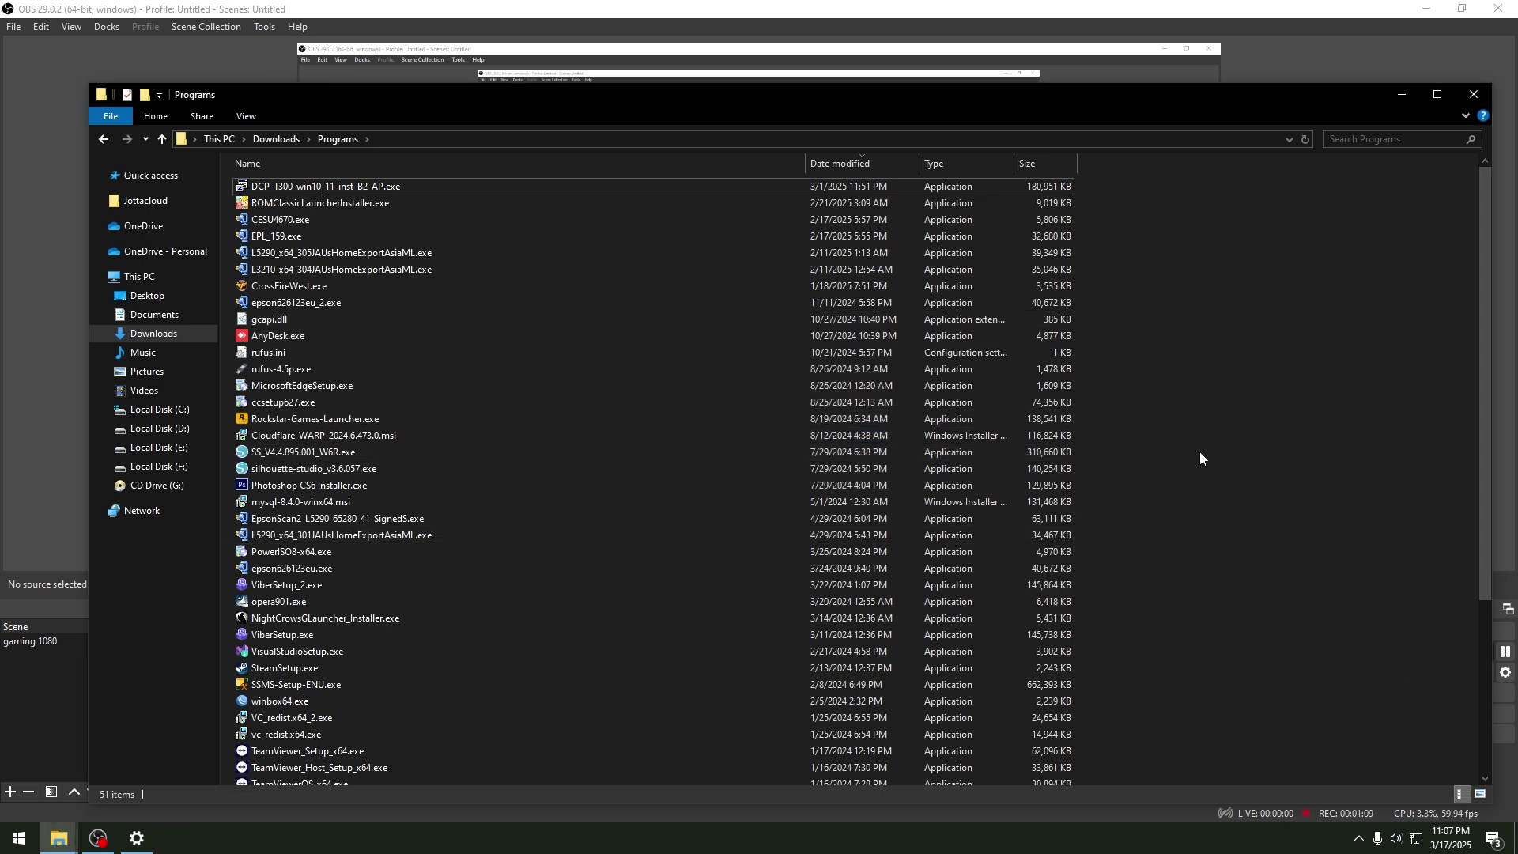
click(1474, 98)
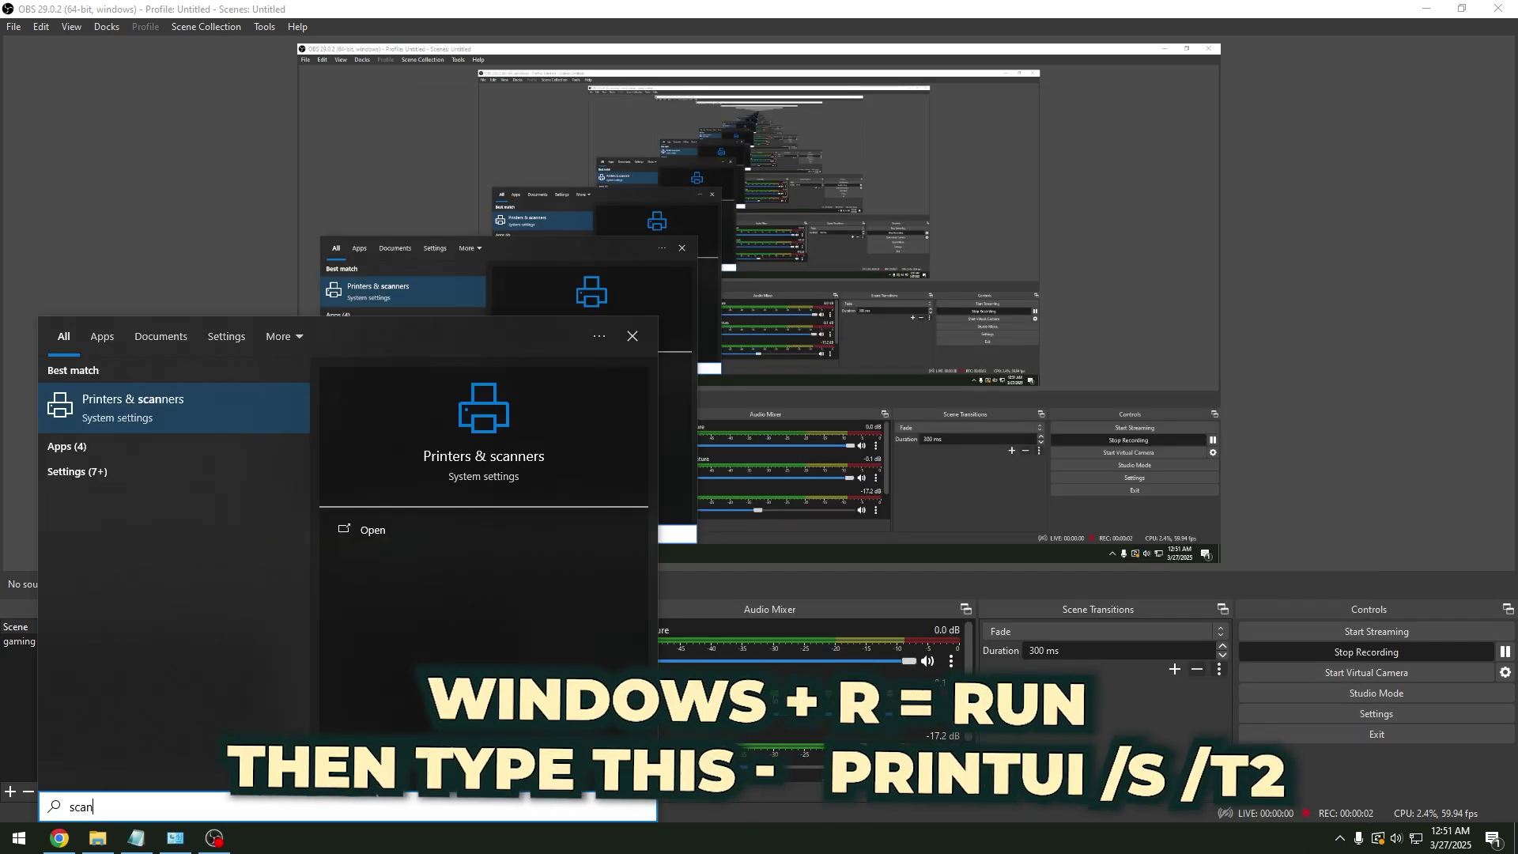
Step: Open the print server properties from Printers & scanners, review the advanced spool folder and notification options, and cancel
click(169, 407)
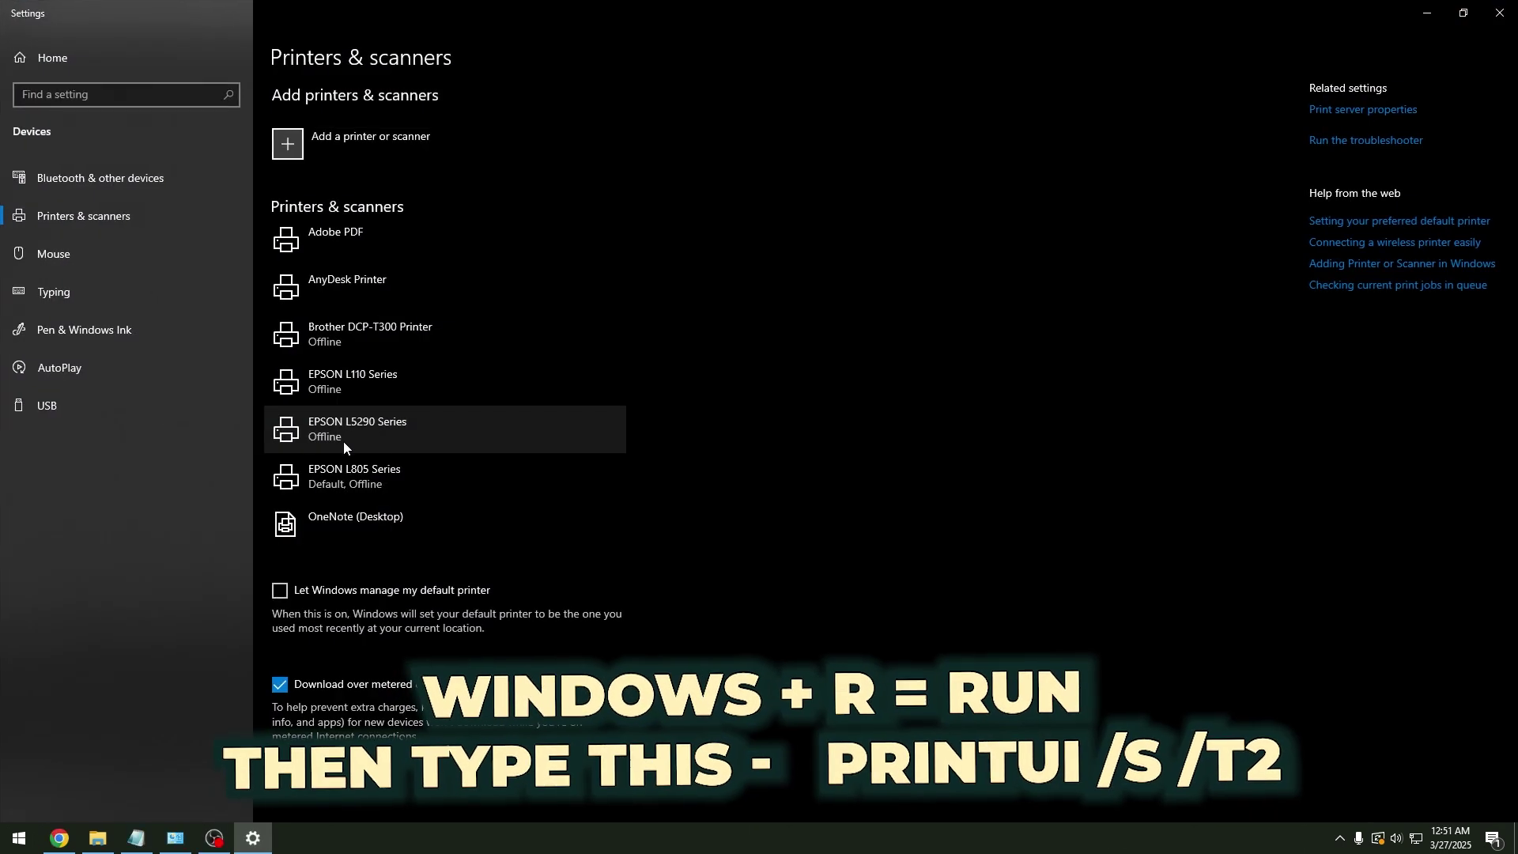
click(1319, 115)
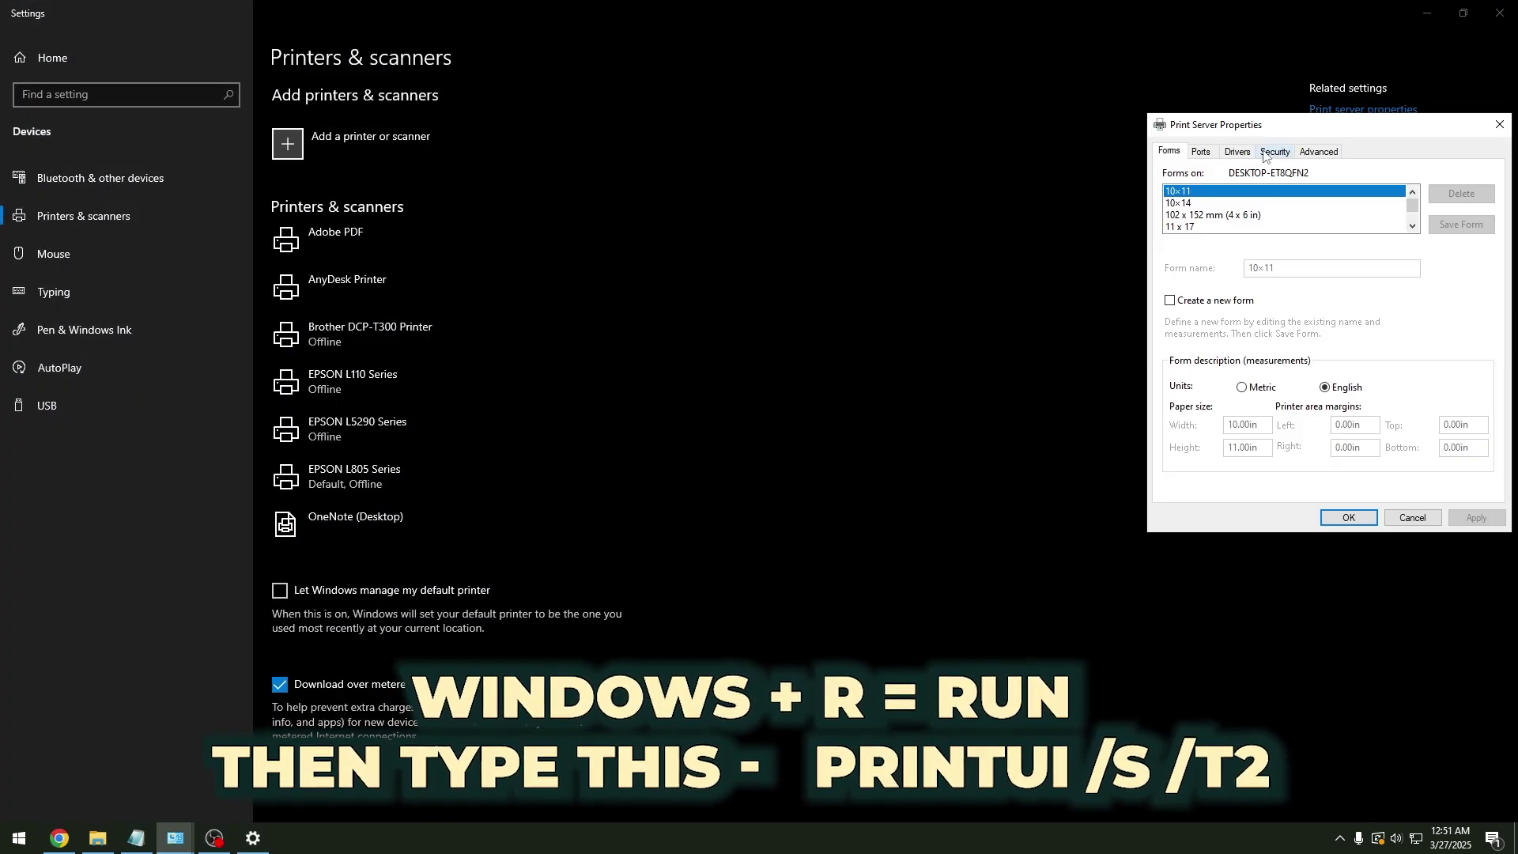
key(ctrl+Tab)
click(1319, 153)
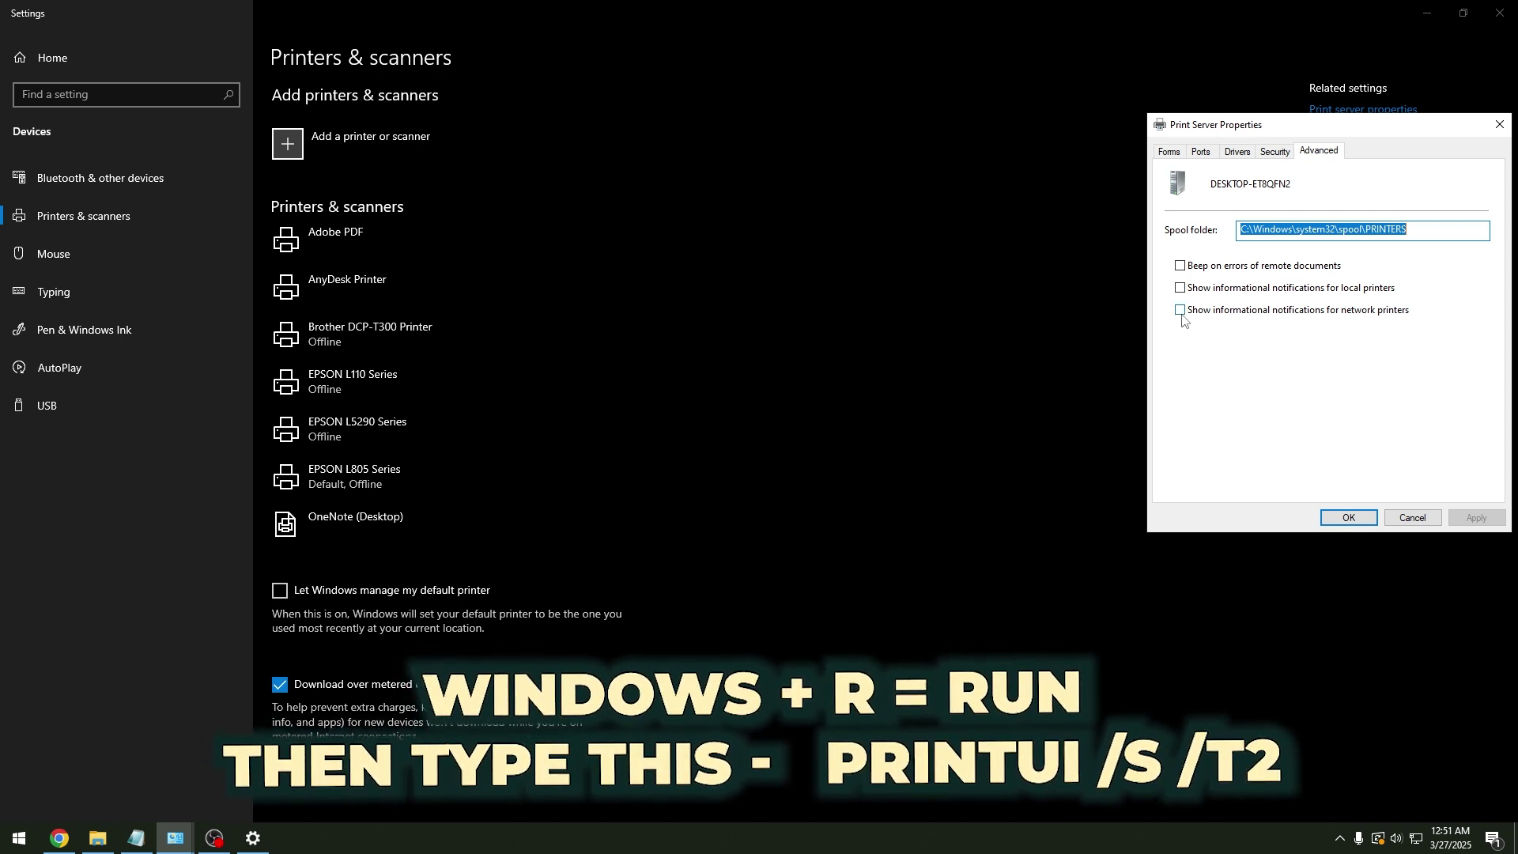
click(1415, 518)
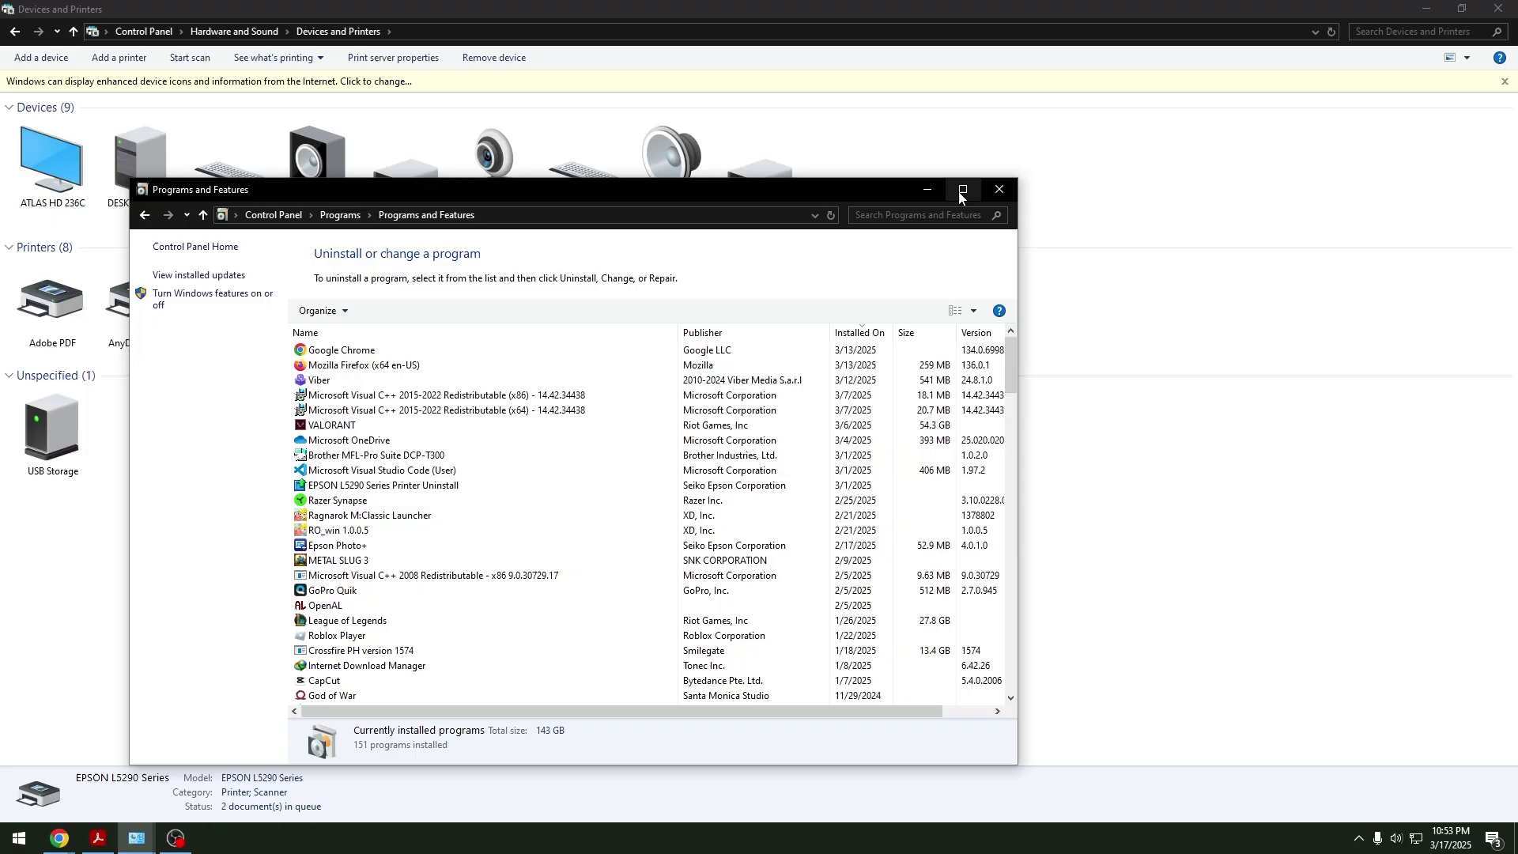
Step: Uninstall both EPSON L5290 Series (Copy 1) and EPSON L5290 Series from Programs and Features, approving each printer's deletion
click(973, 193)
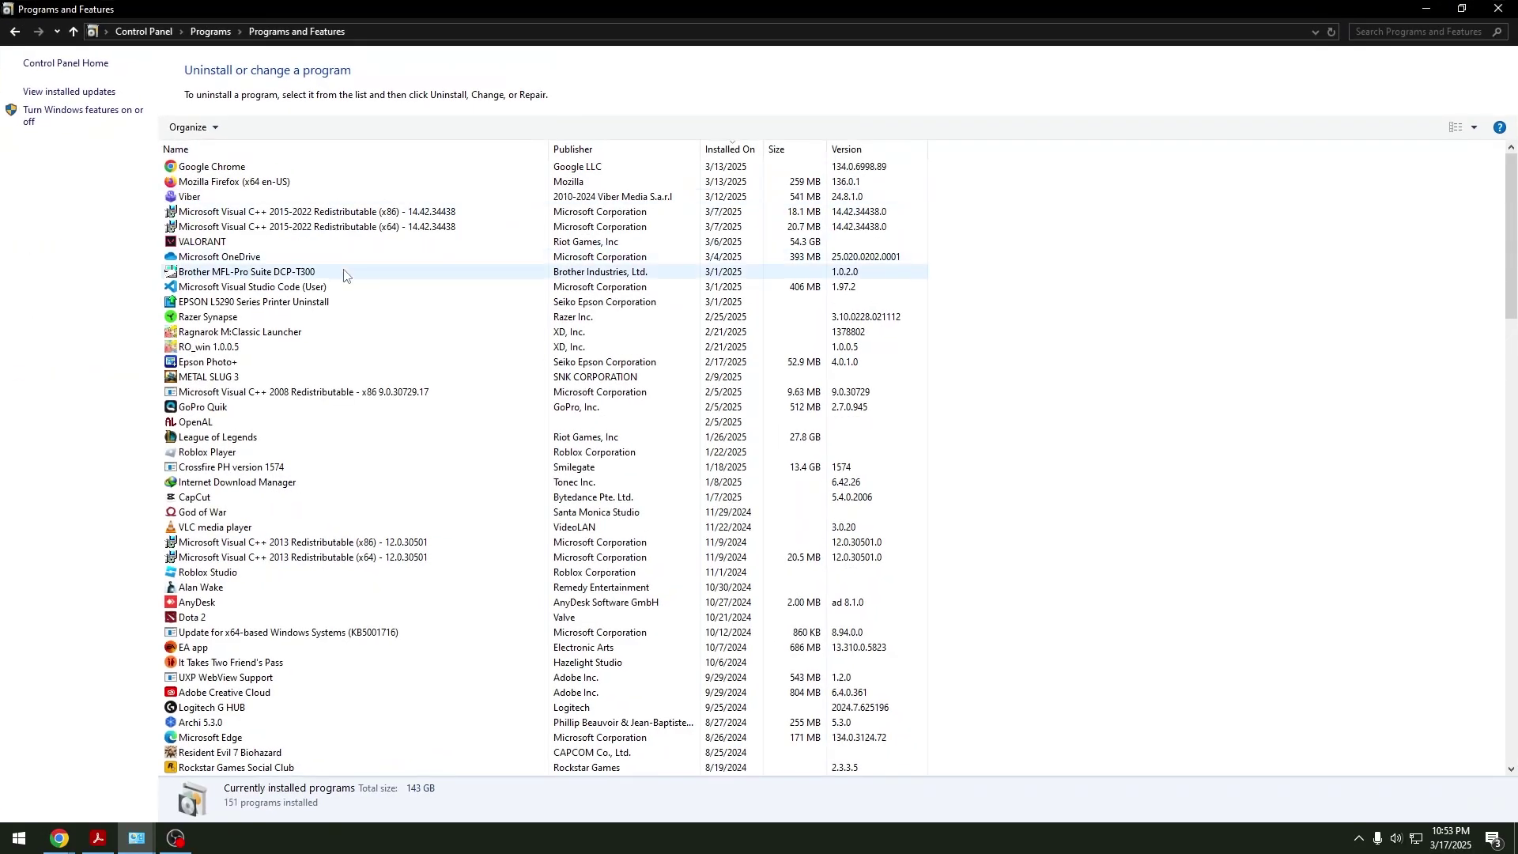
click(241, 304)
right_click(212, 306)
click(278, 313)
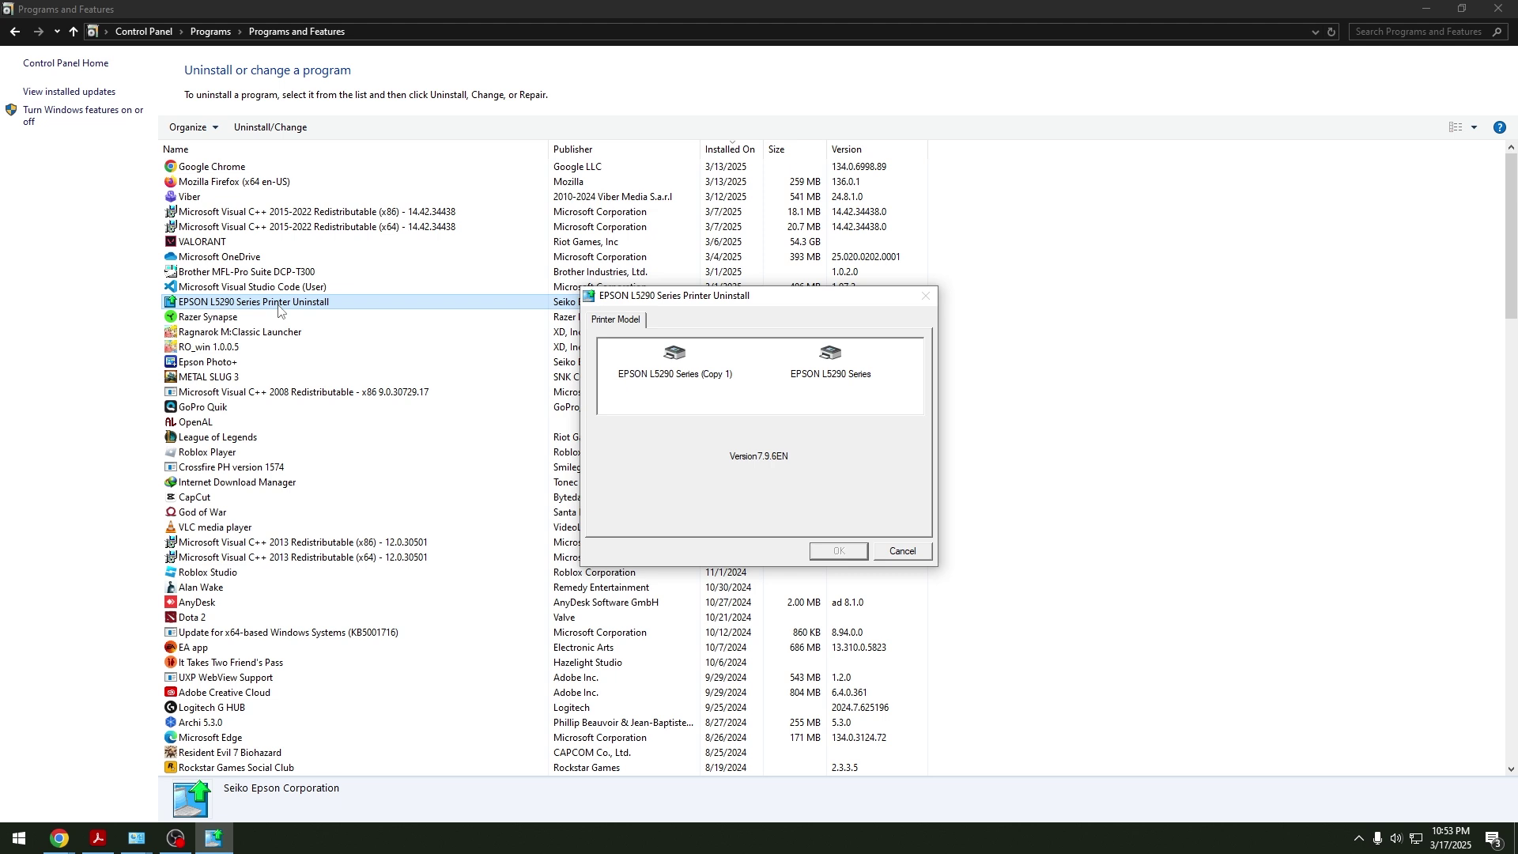
click(668, 358)
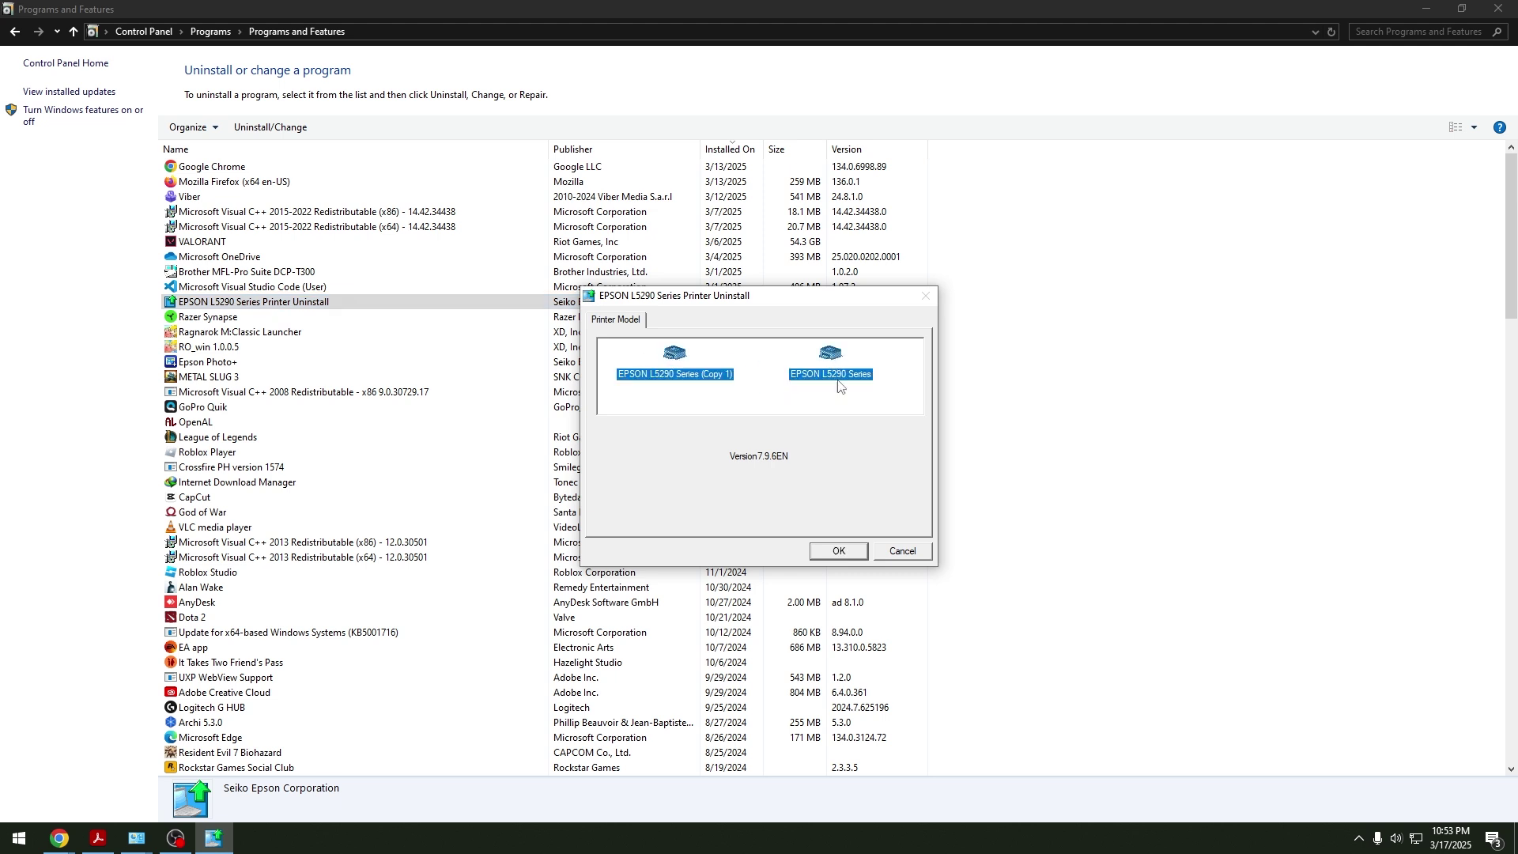
click(836, 554)
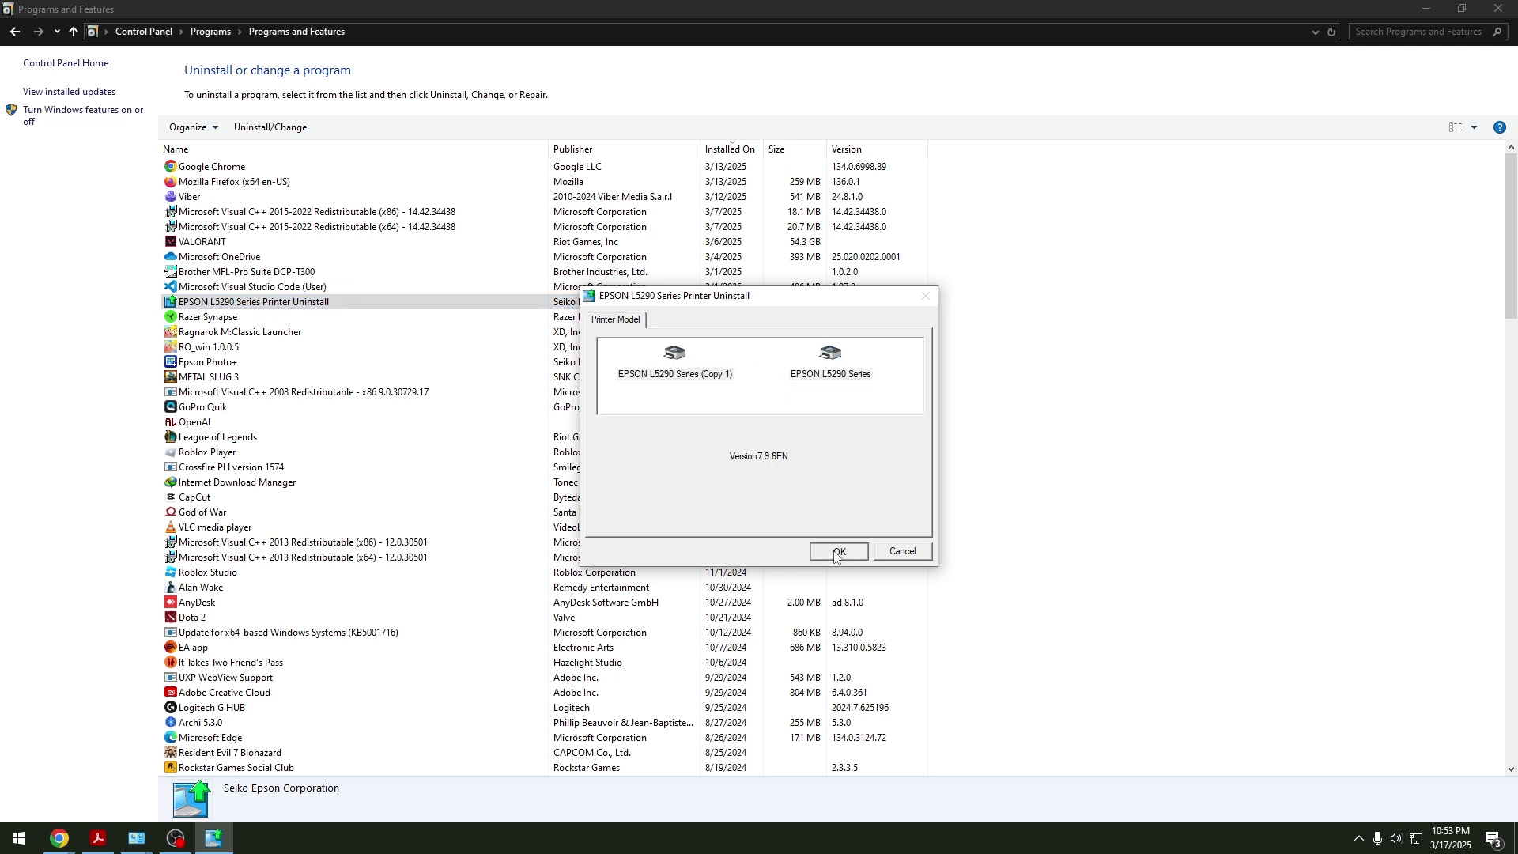
click(807, 468)
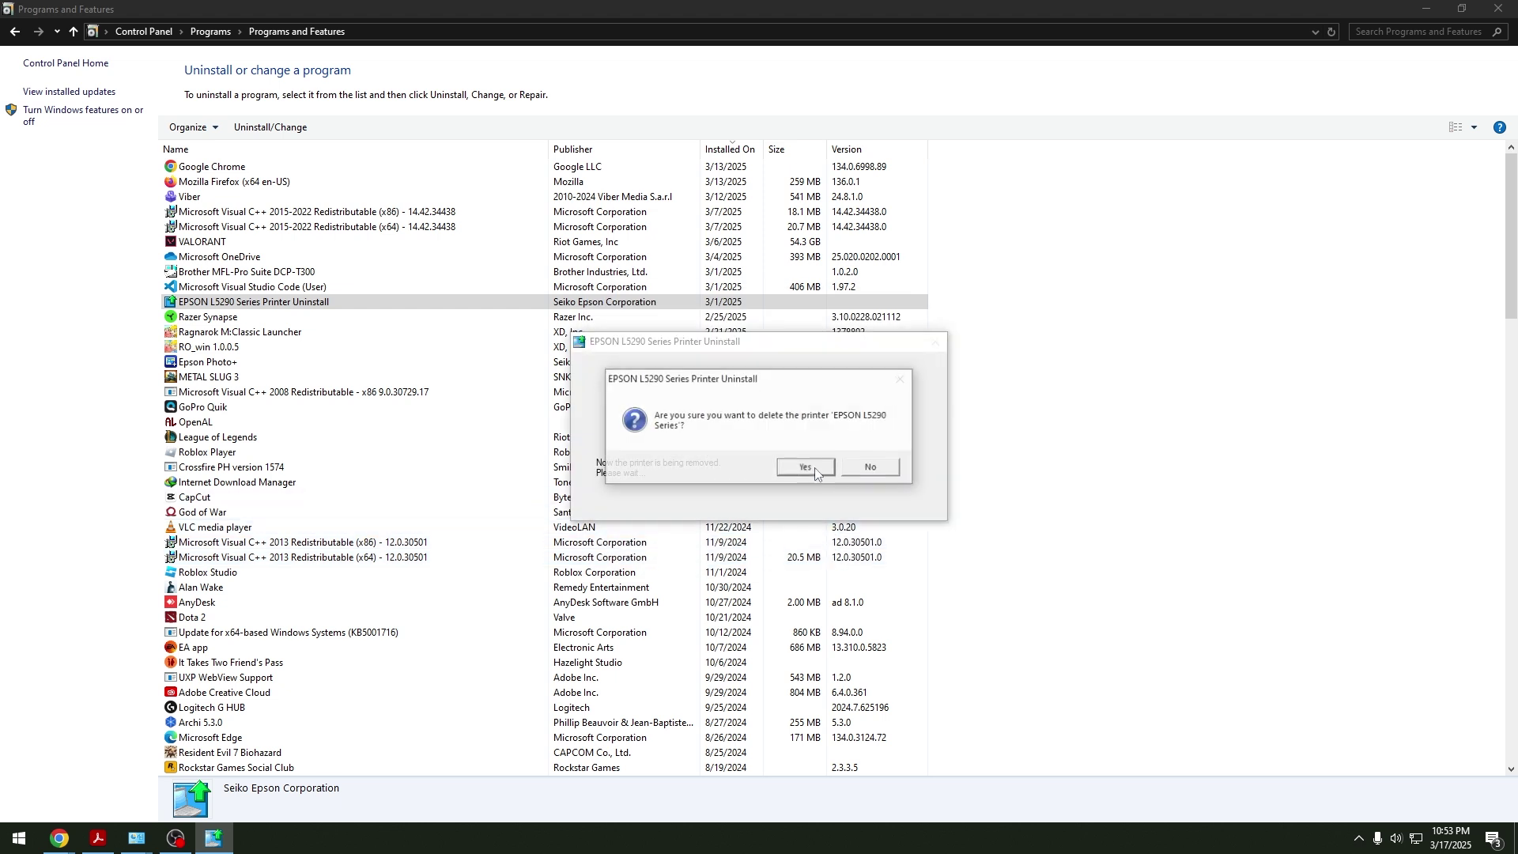
click(822, 469)
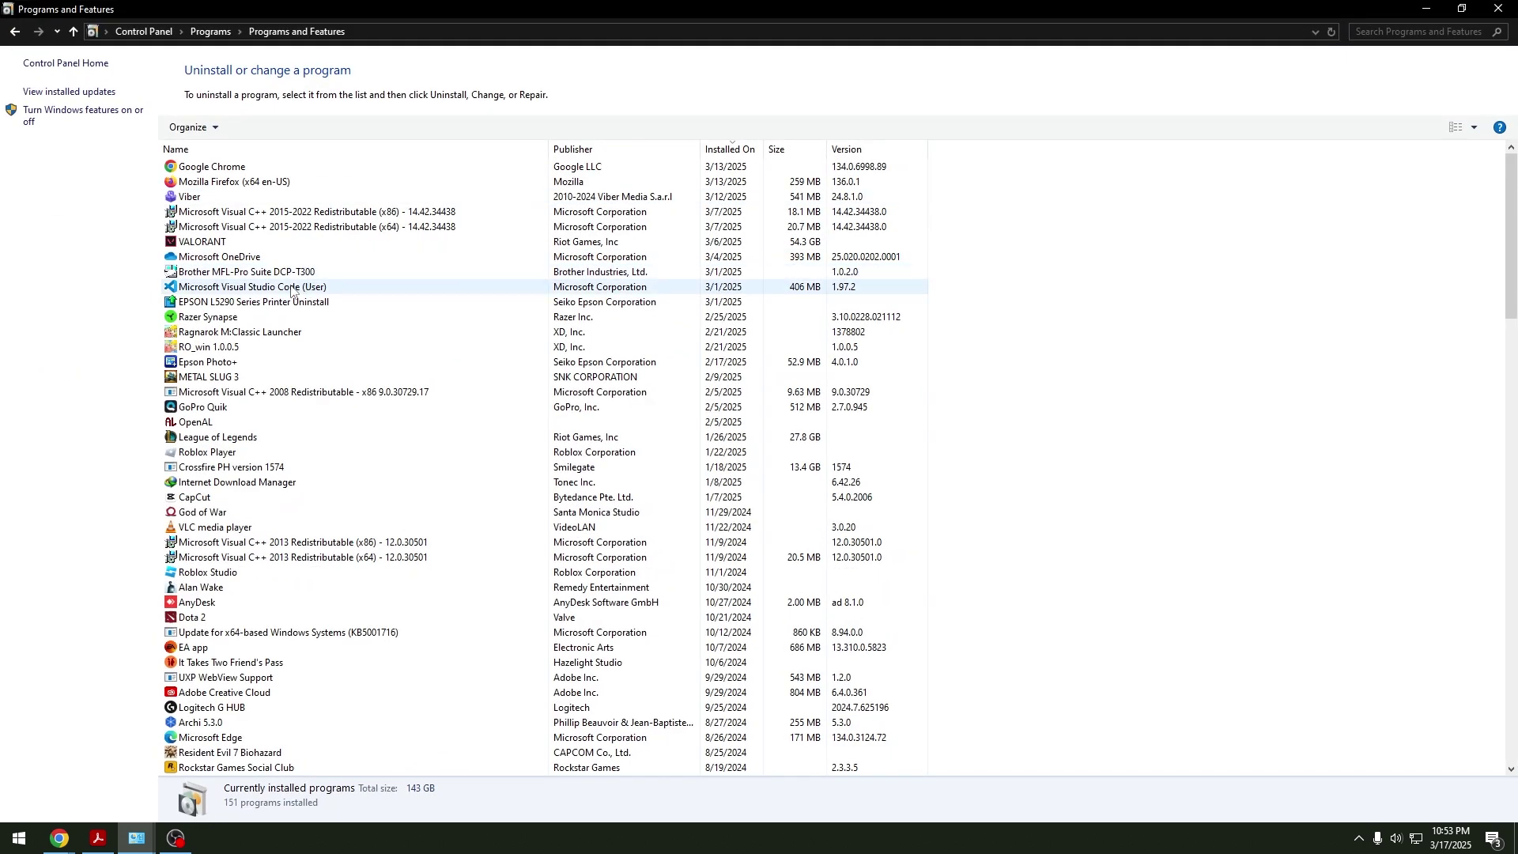
Step: Run the EPSON L5290 Series Printer Uninstall entry, select EPSON L5290 Series (Copy 1) and EPSON L5290 Series together, and confirm deleting each printer
click(238, 305)
right_click(209, 306)
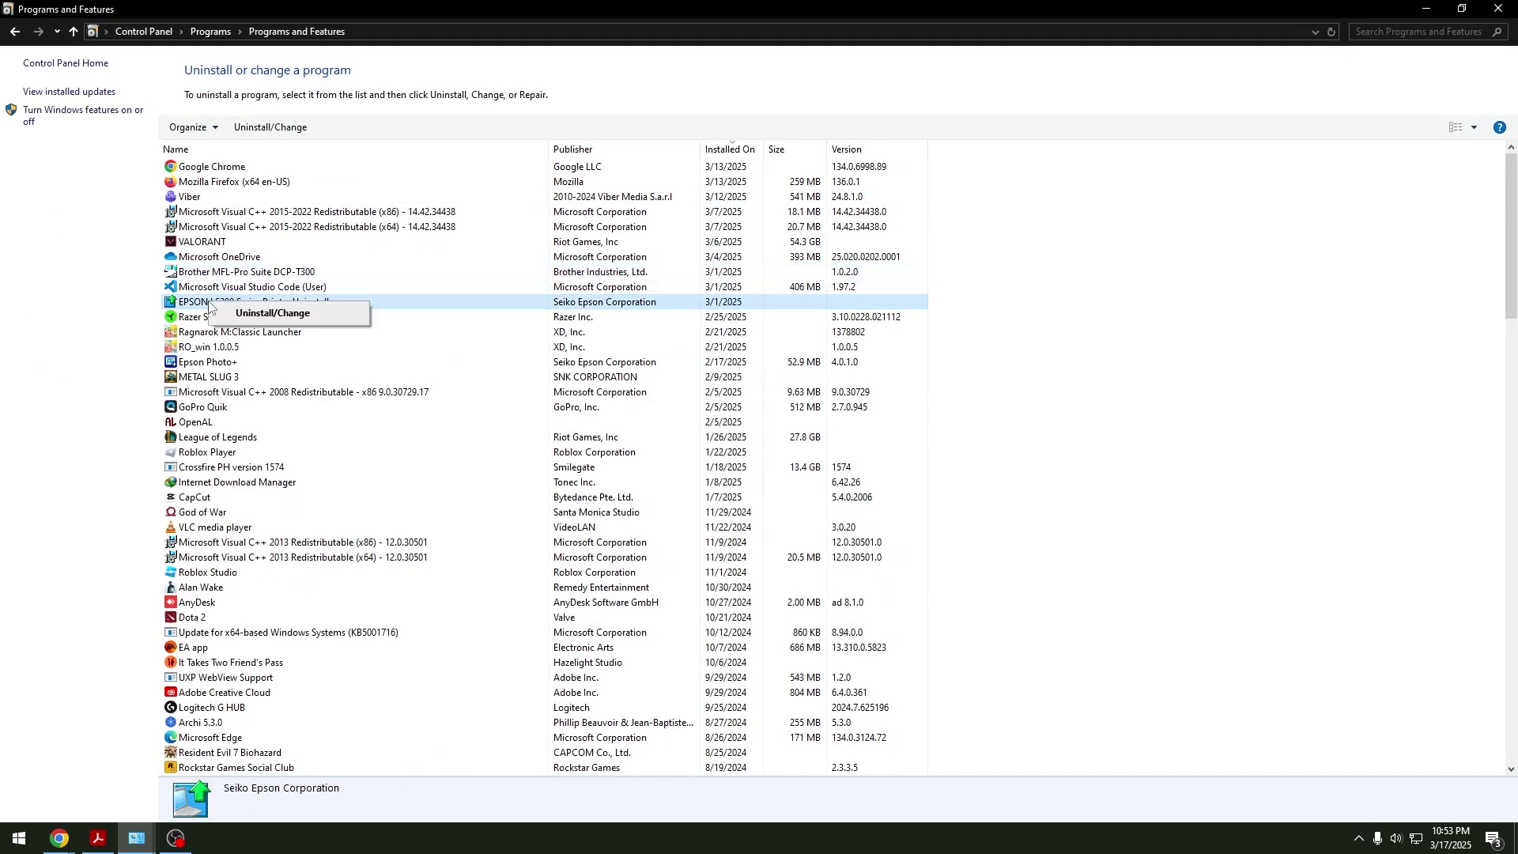
click(257, 315)
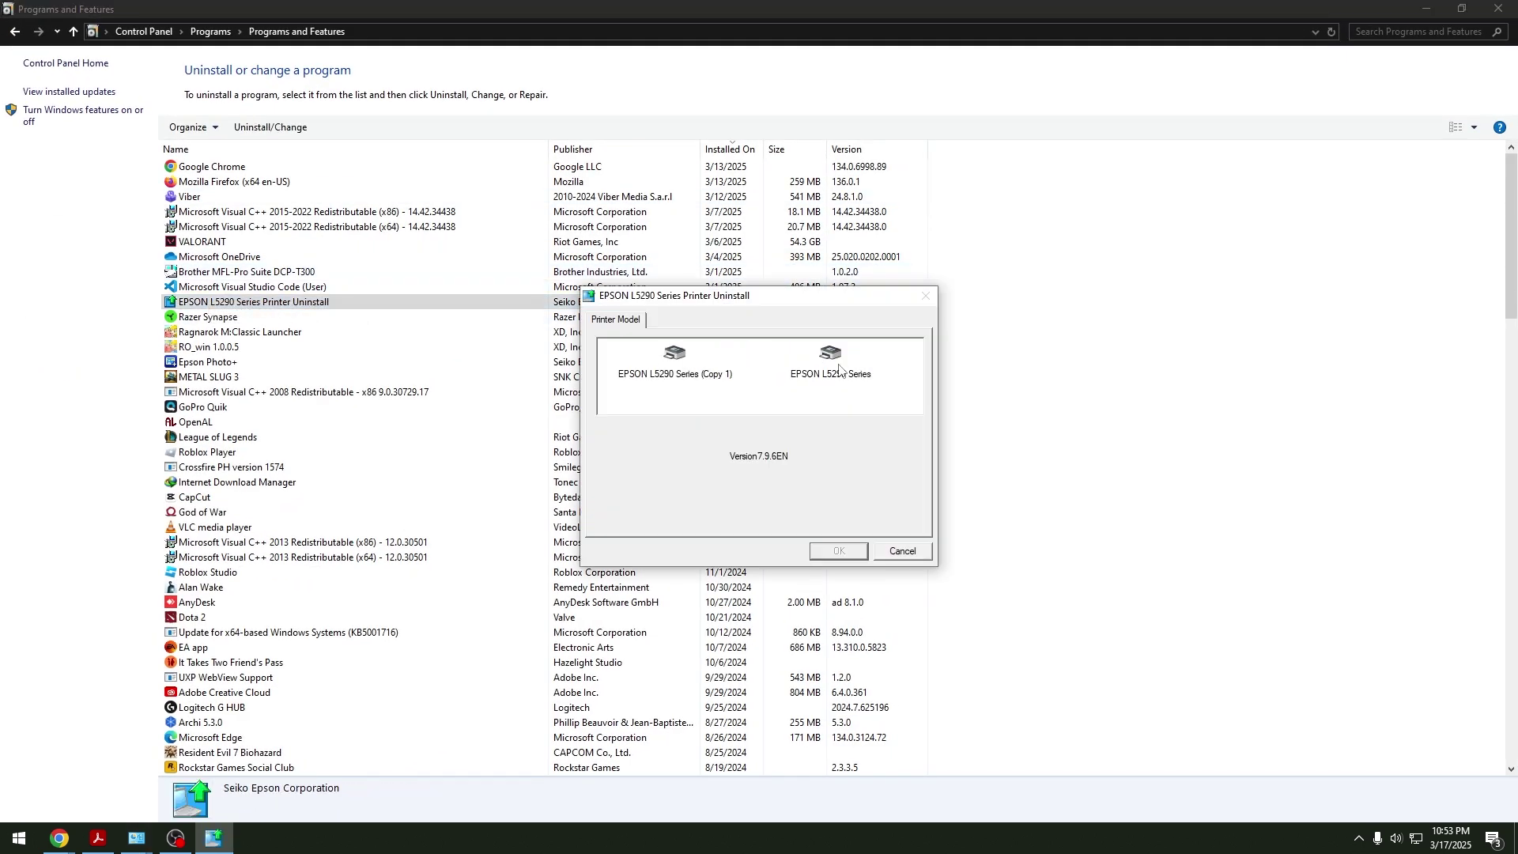
click(674, 360)
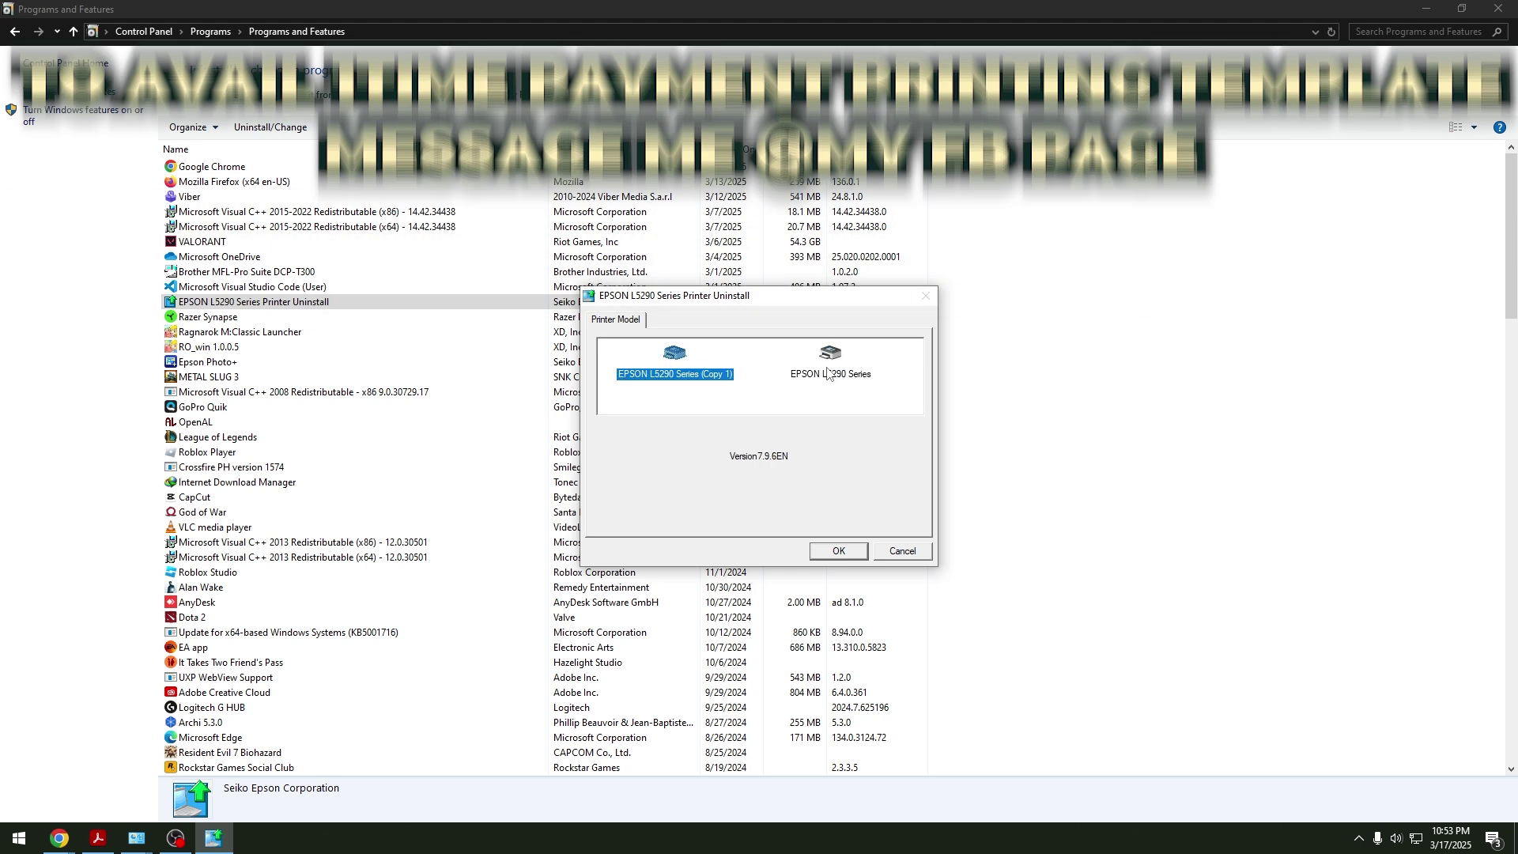
ctrl+click(832, 362)
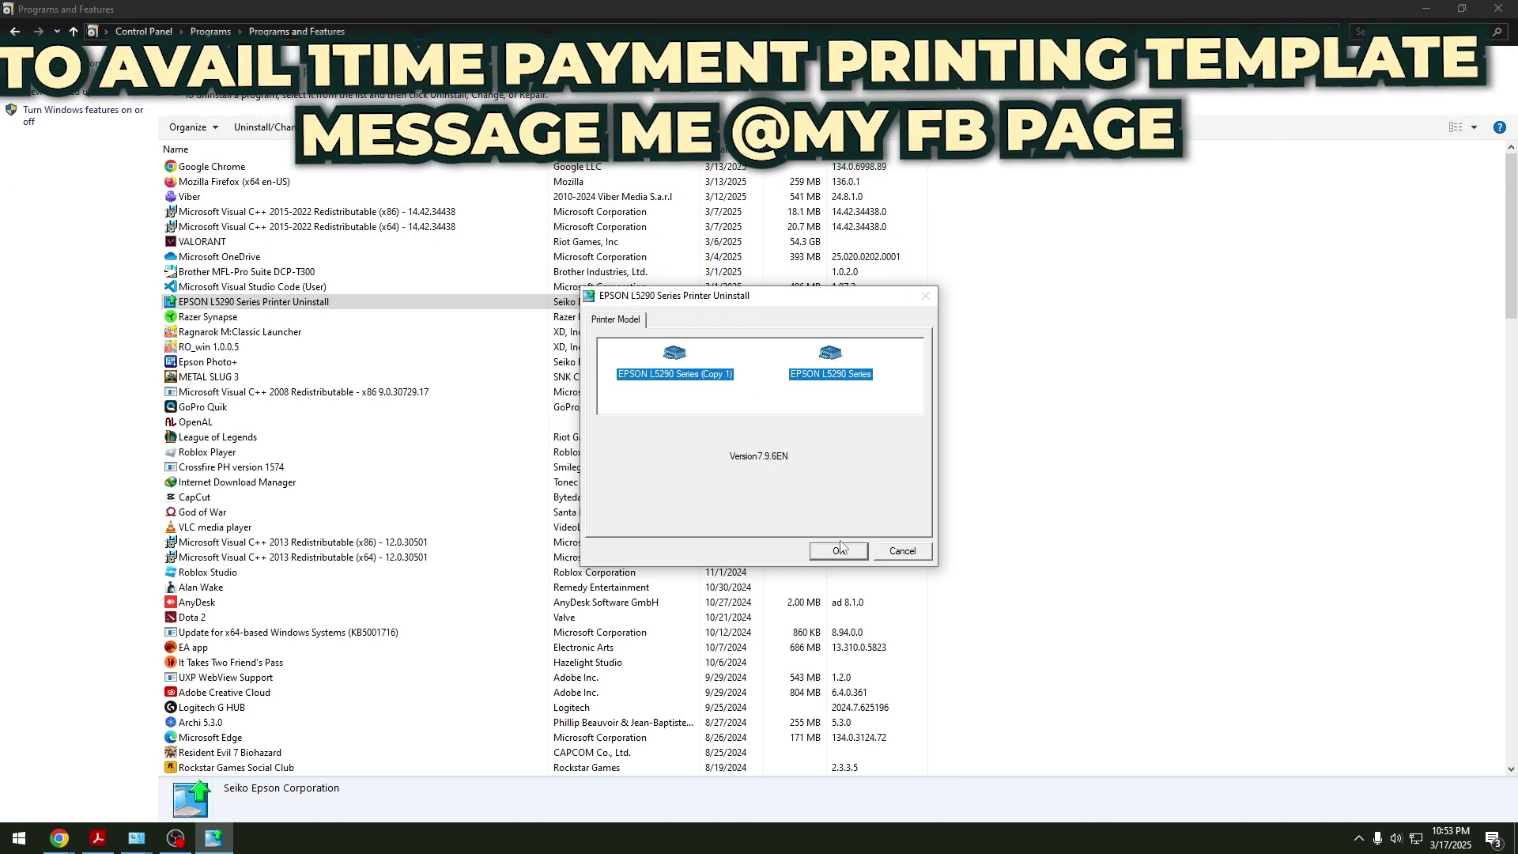
click(837, 551)
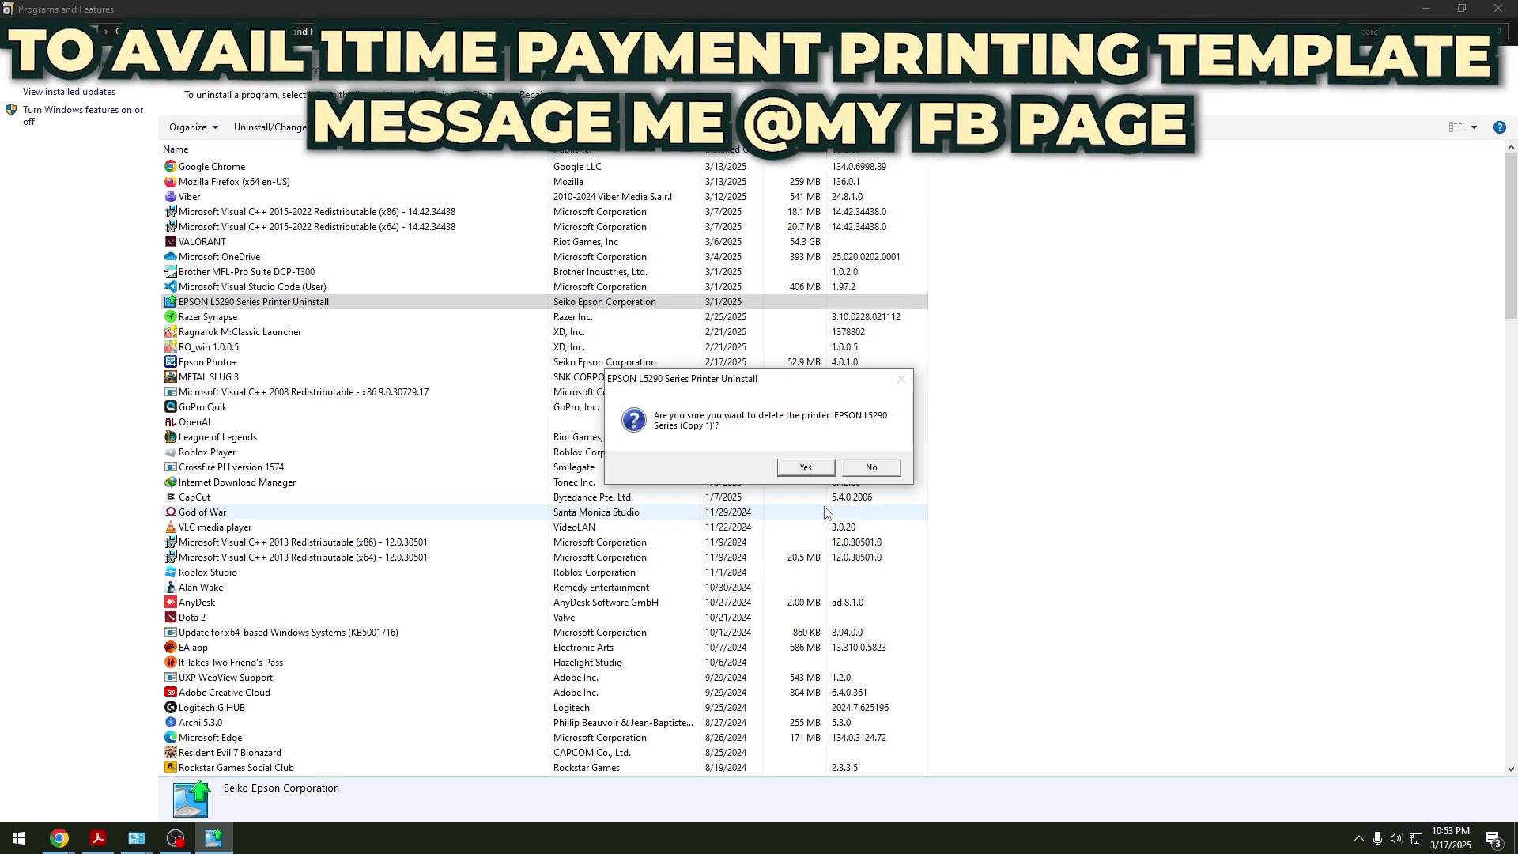
click(818, 472)
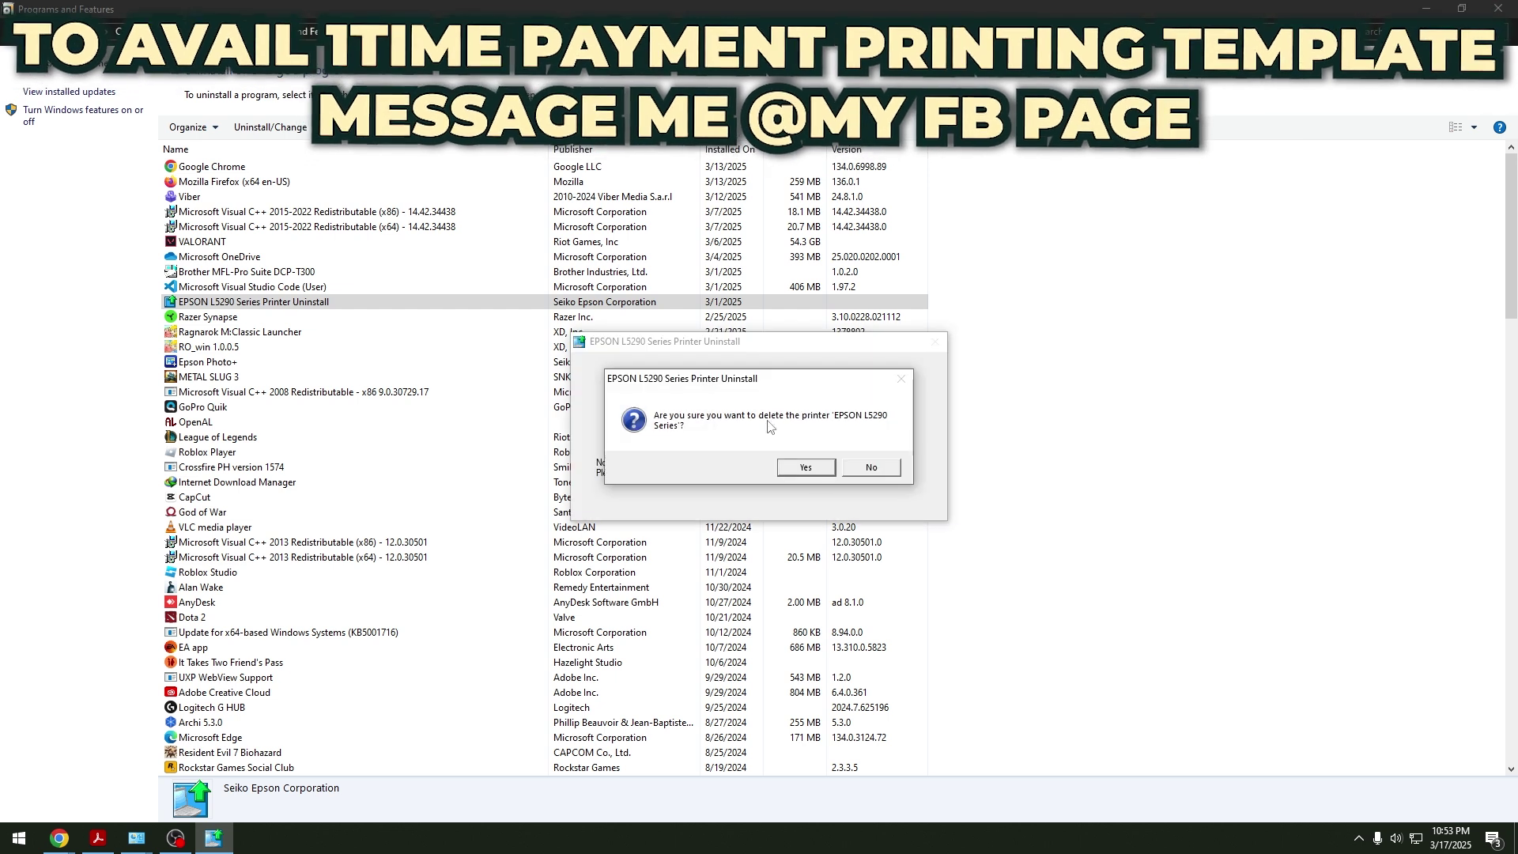
click(824, 472)
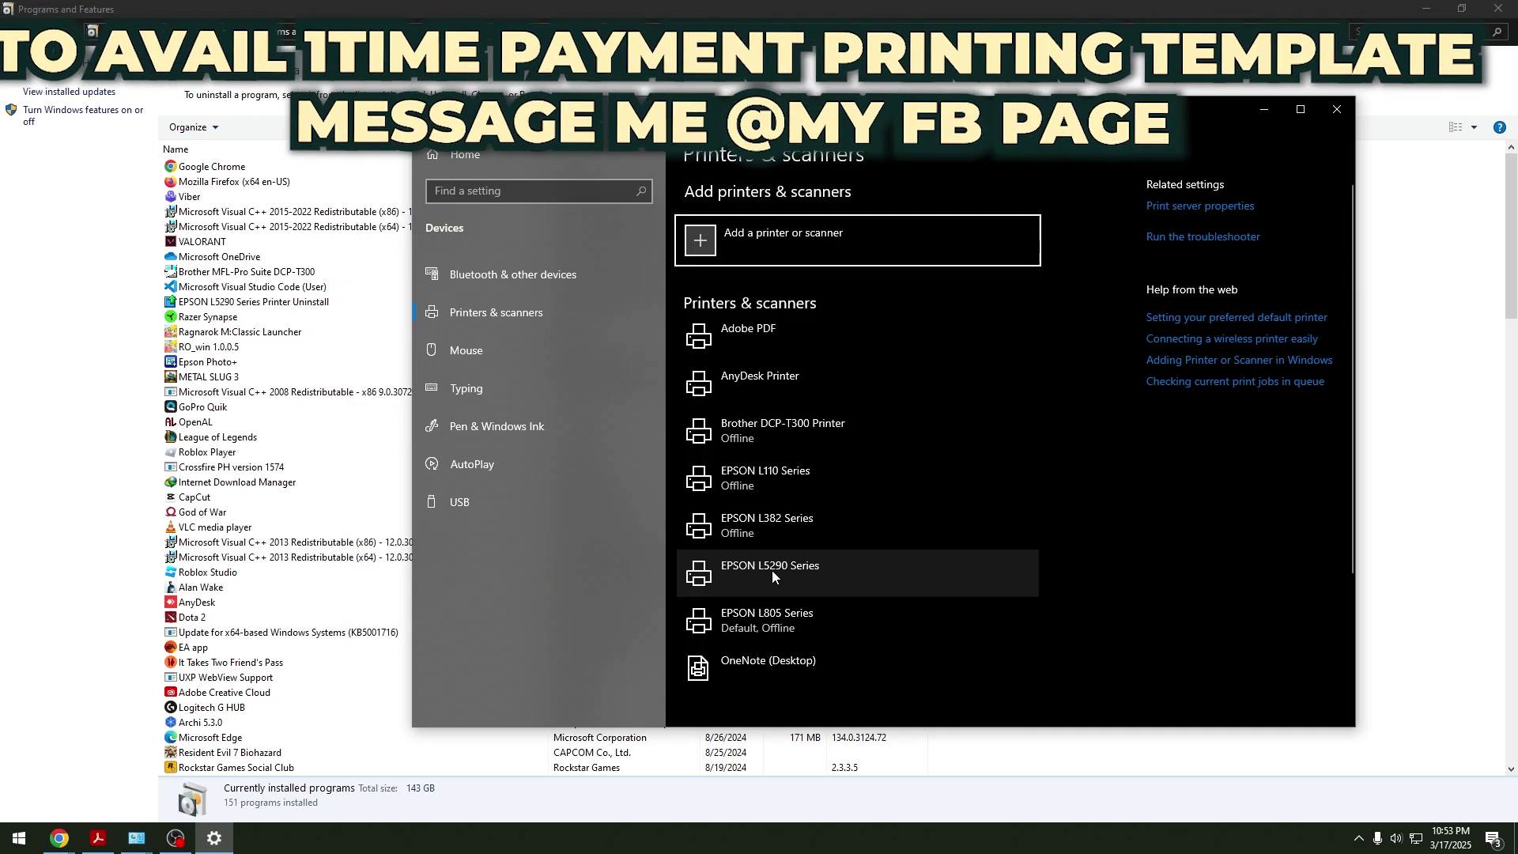
Step: Remove the EPSON L5290 Series device from Printers & scanners, confirm the removal, and close the Settings window
click(761, 572)
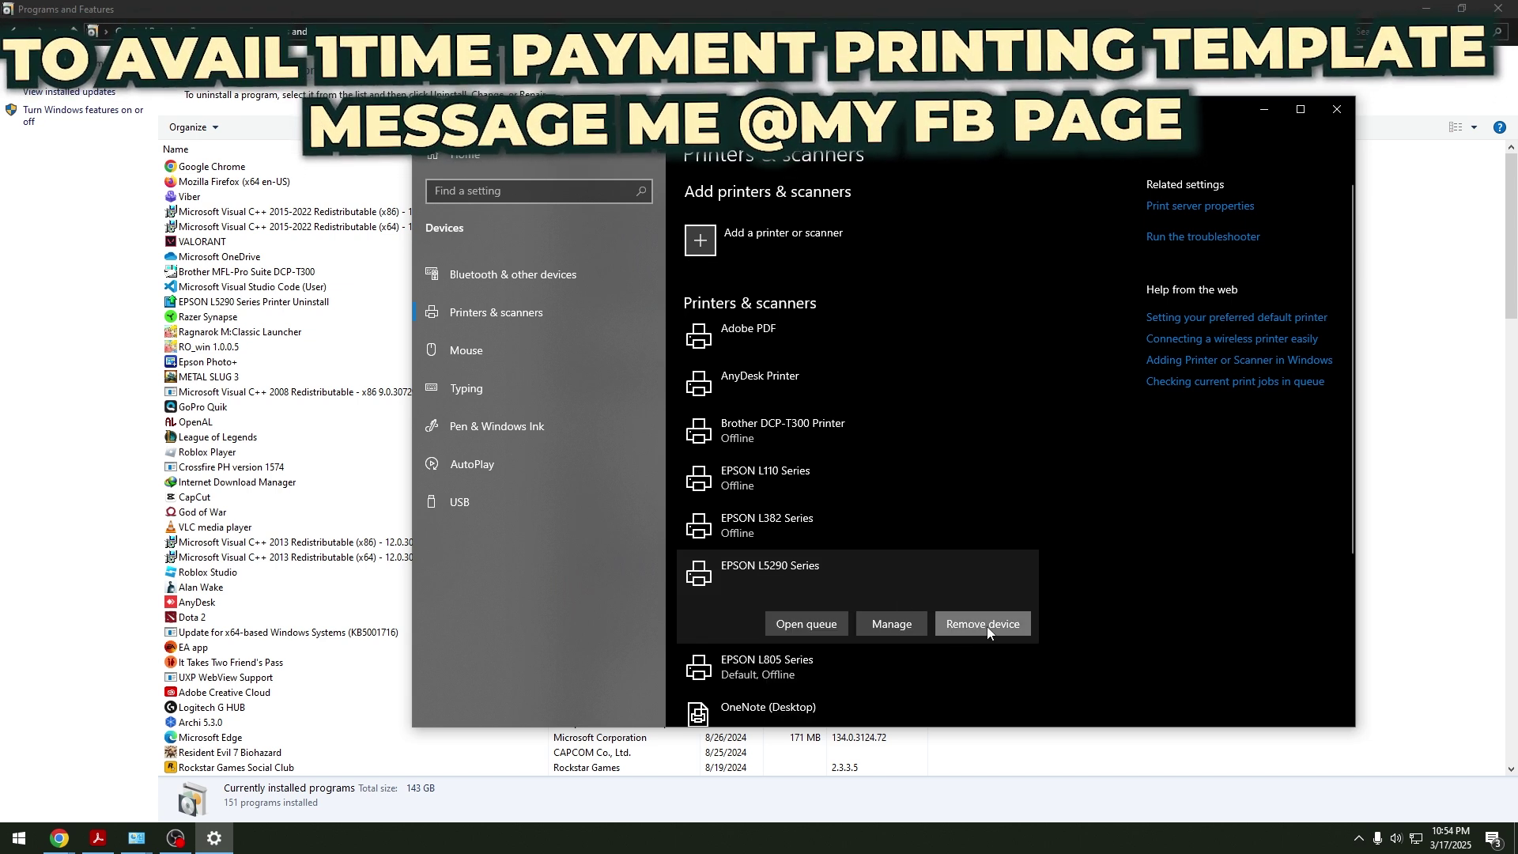
click(986, 626)
click(1037, 580)
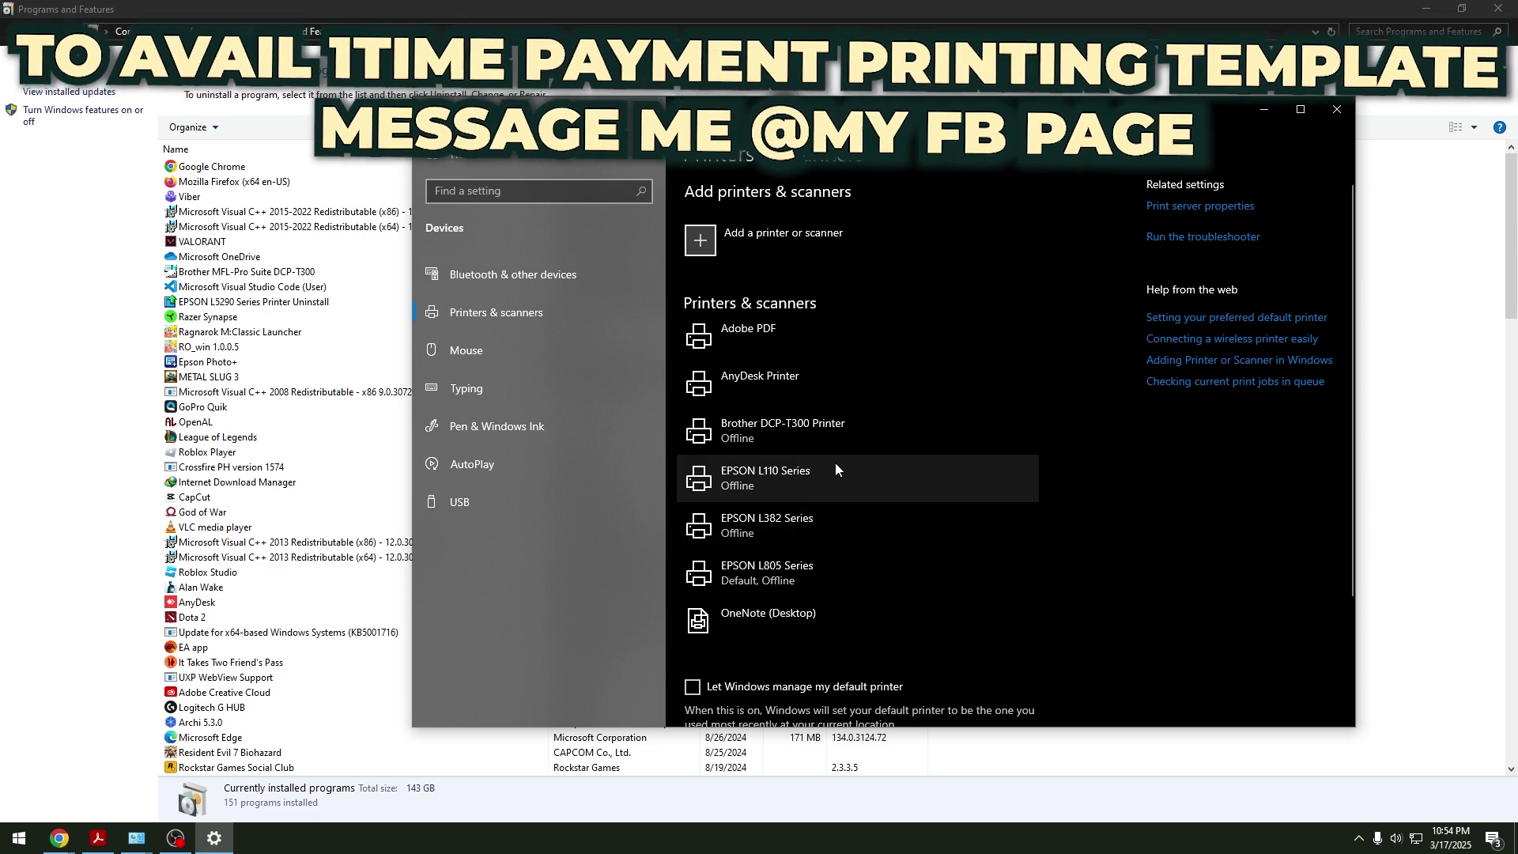
click(1337, 111)
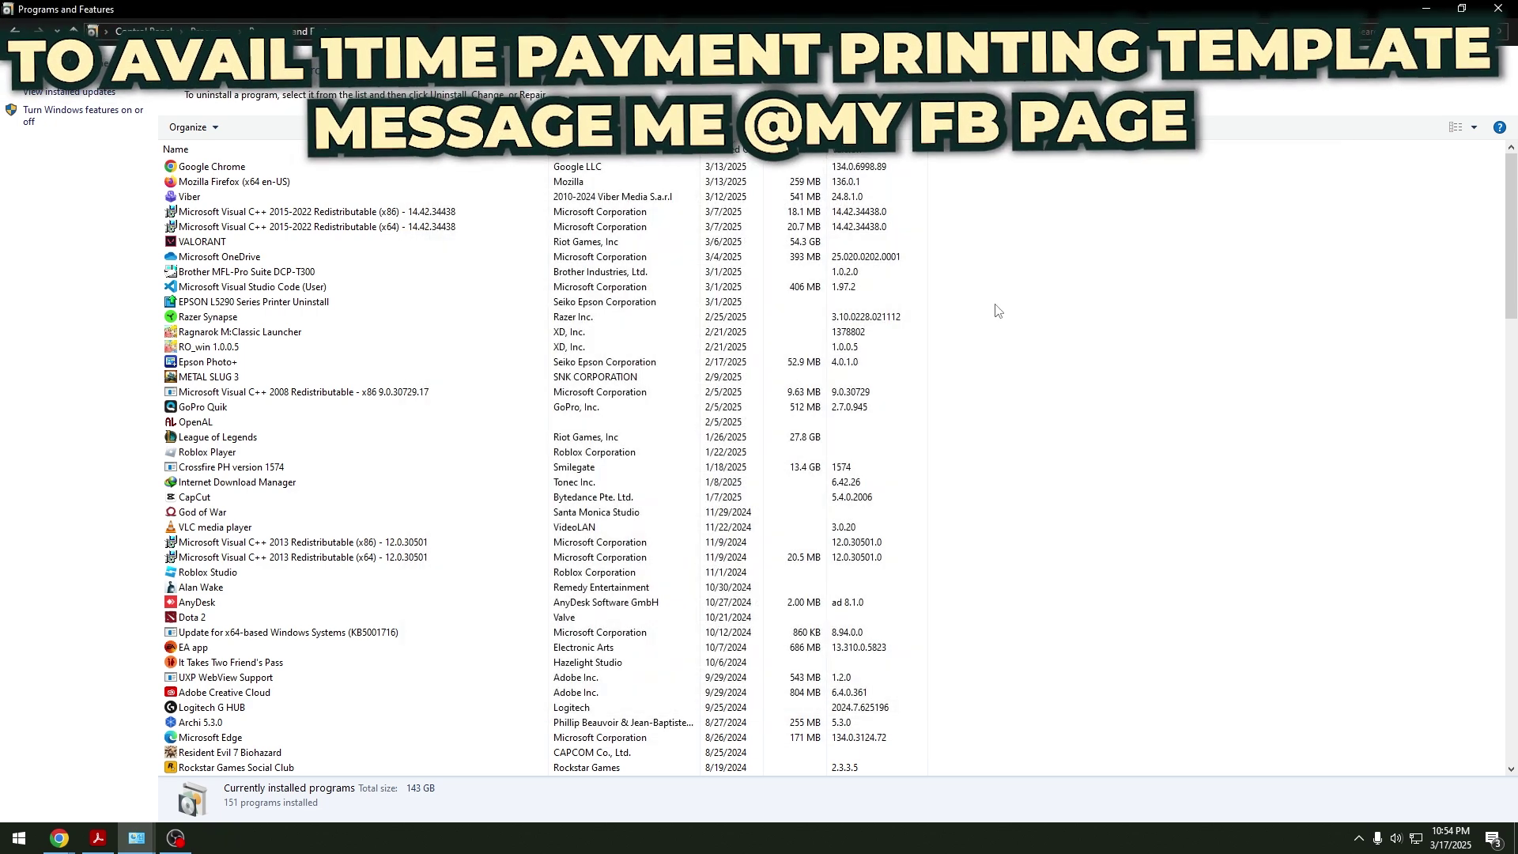
Step: Search Windows for "control" and open Control Panel
key(super)
text(xc)
key(BackSpace)
key(BackSpace)
text(control)
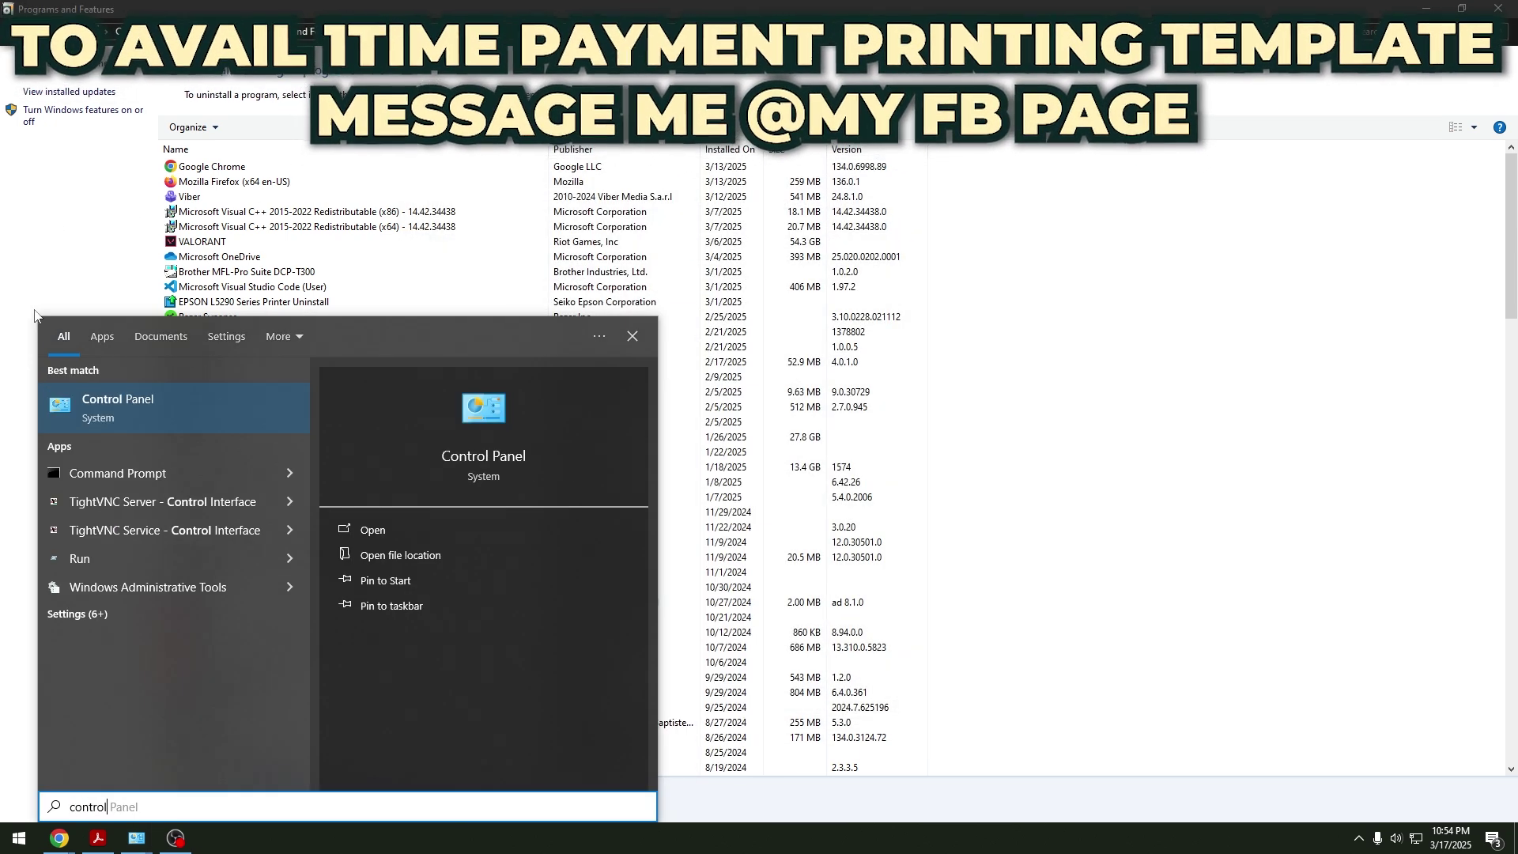
key(Return)
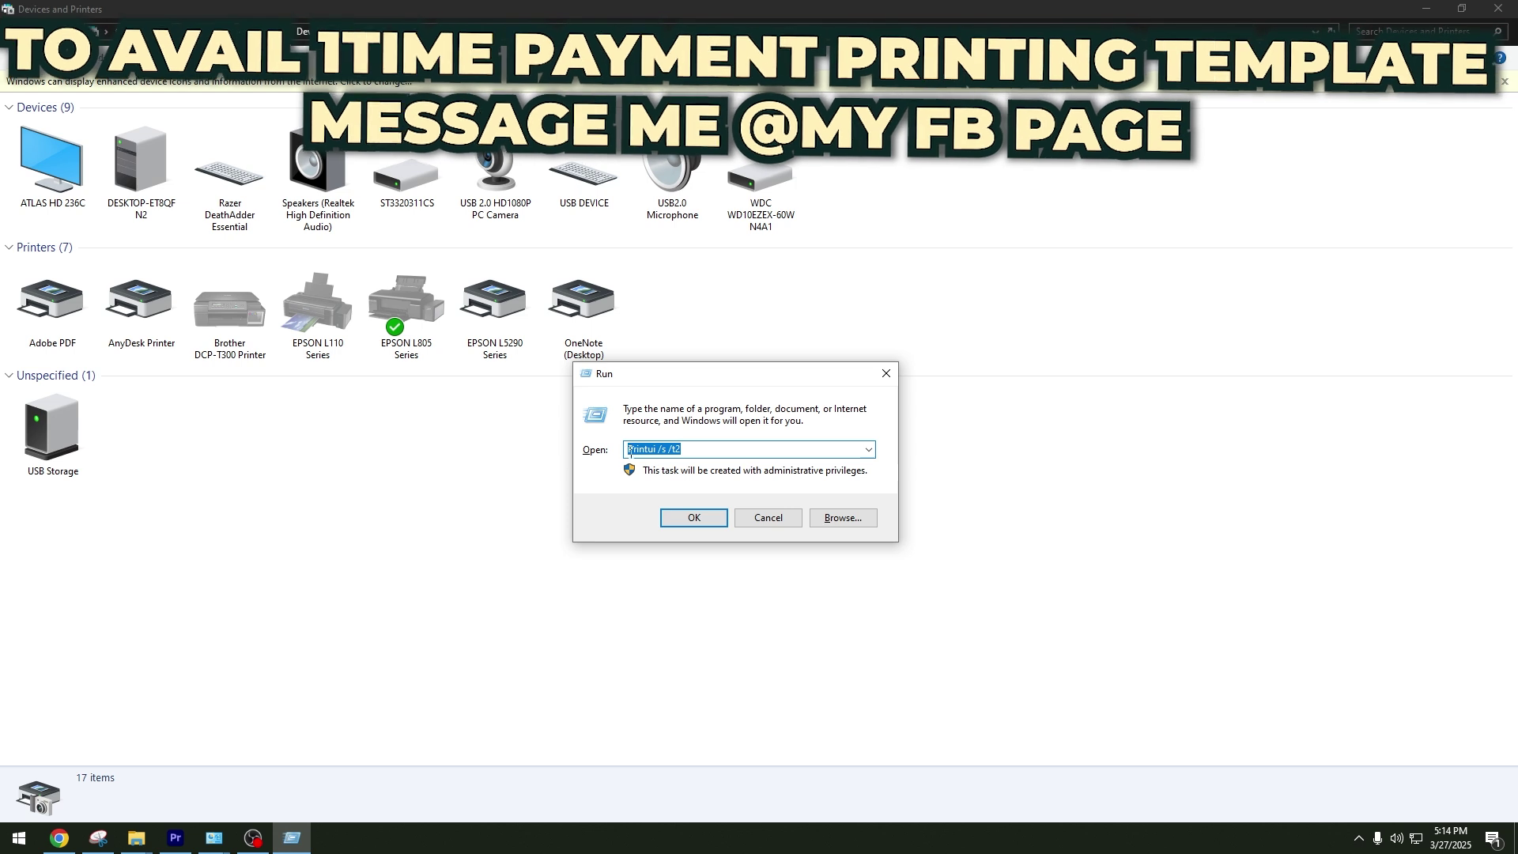
Step: Run Printui /s /t2 to open the print server's installed drivers, select the EPSON L3110 Series driver, and cancel the properties
click(693, 517)
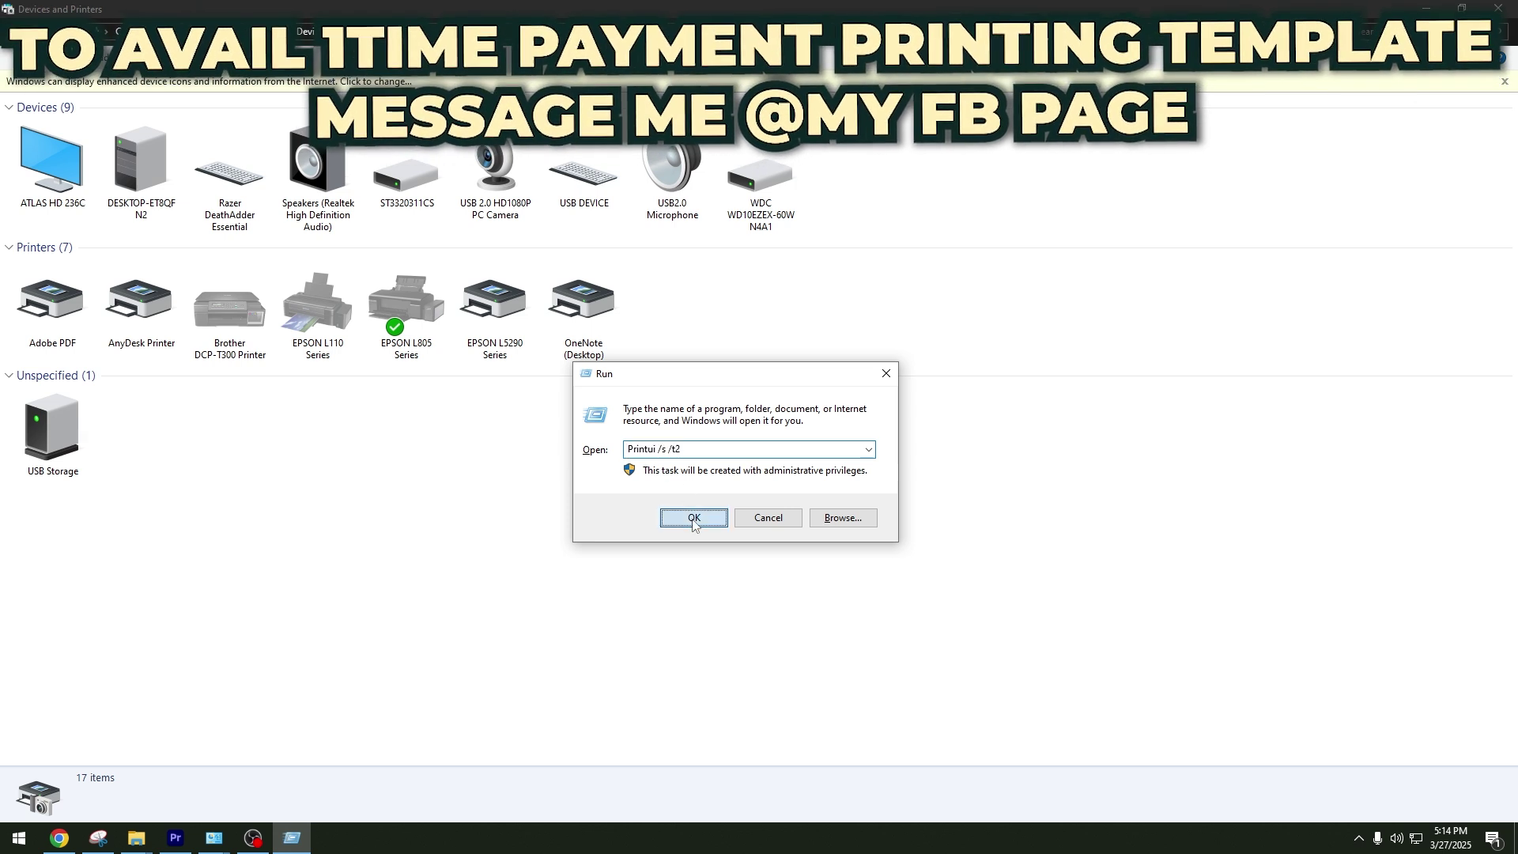
drag(814, 405, 716, 287)
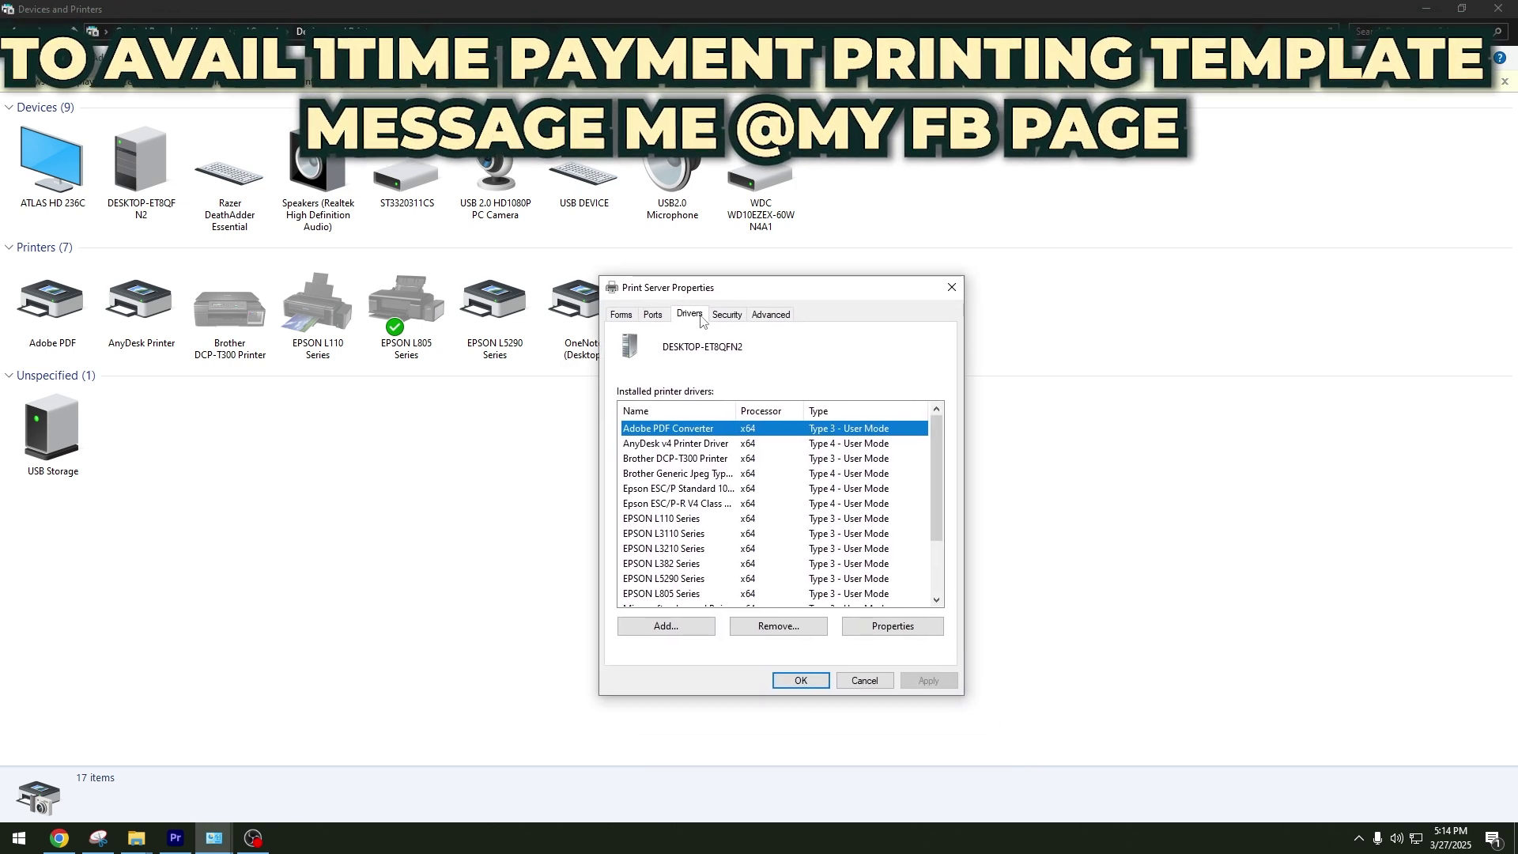
drag(932, 462, 933, 476)
drag(768, 281, 718, 218)
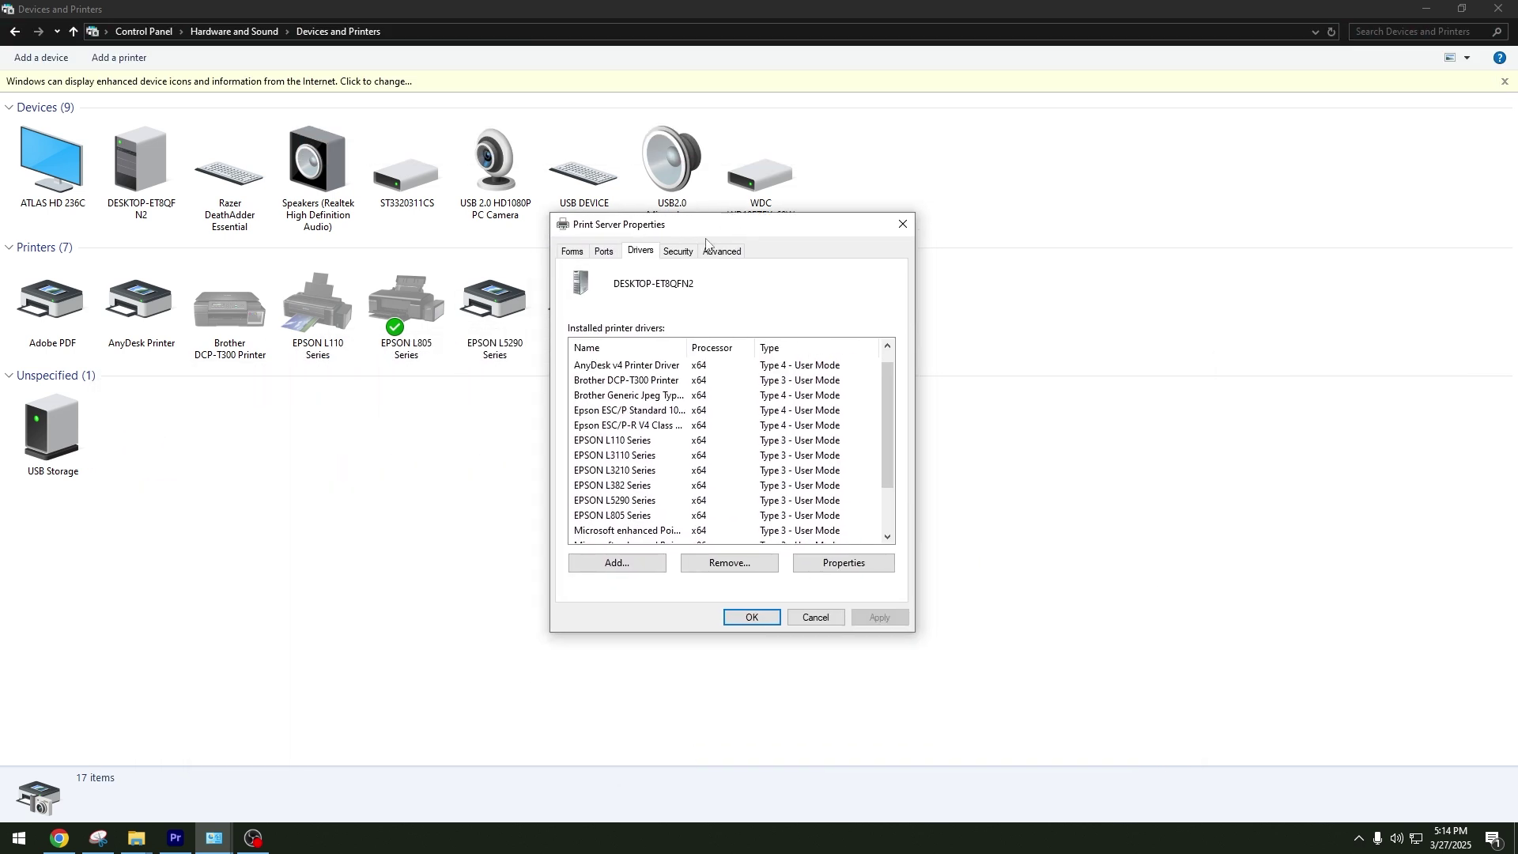
click(616, 456)
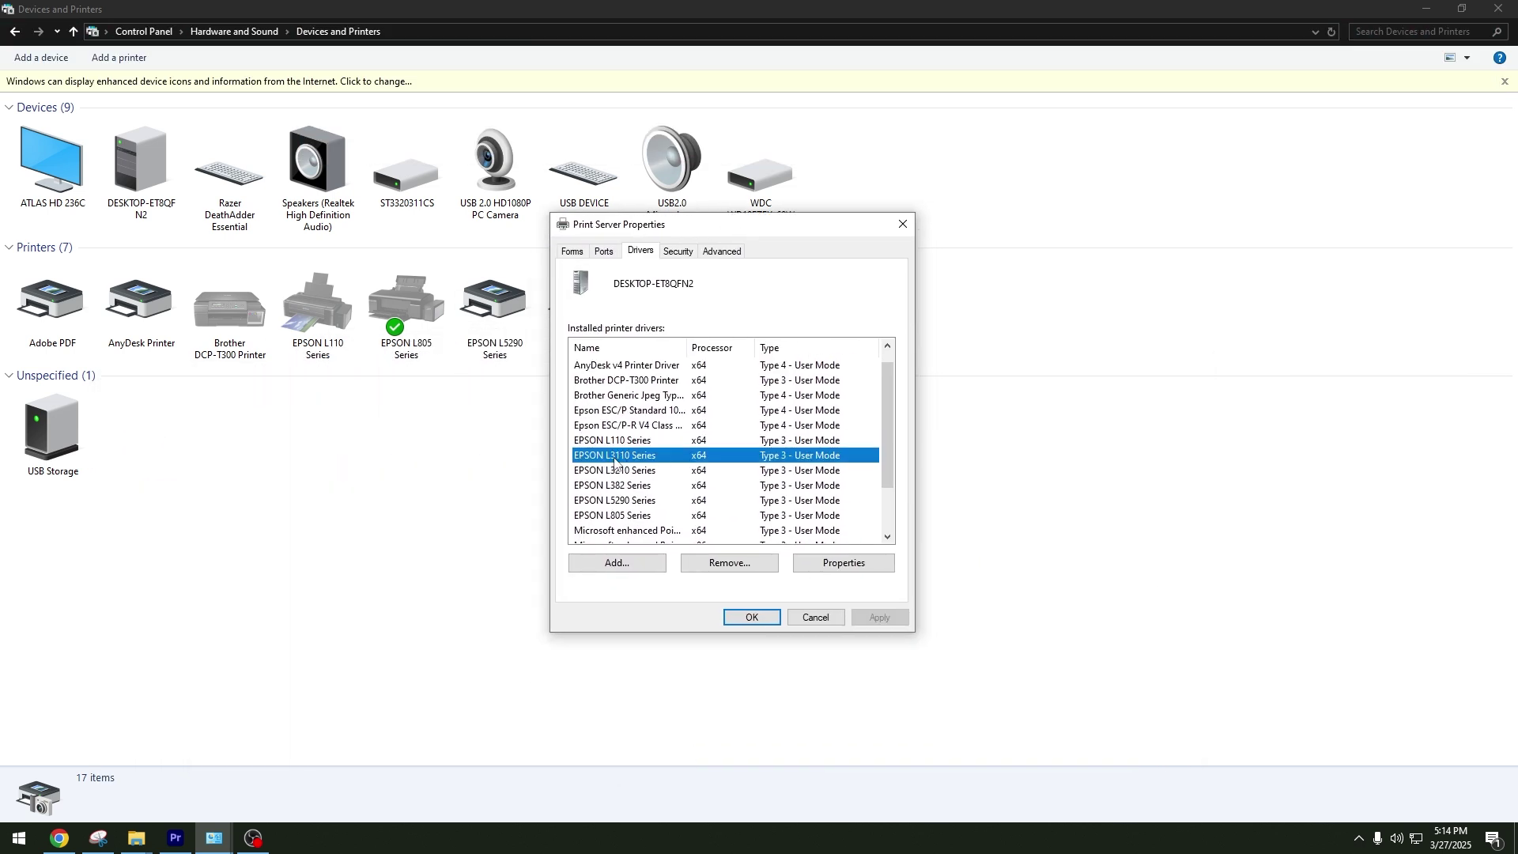
drag(735, 236, 278, 387)
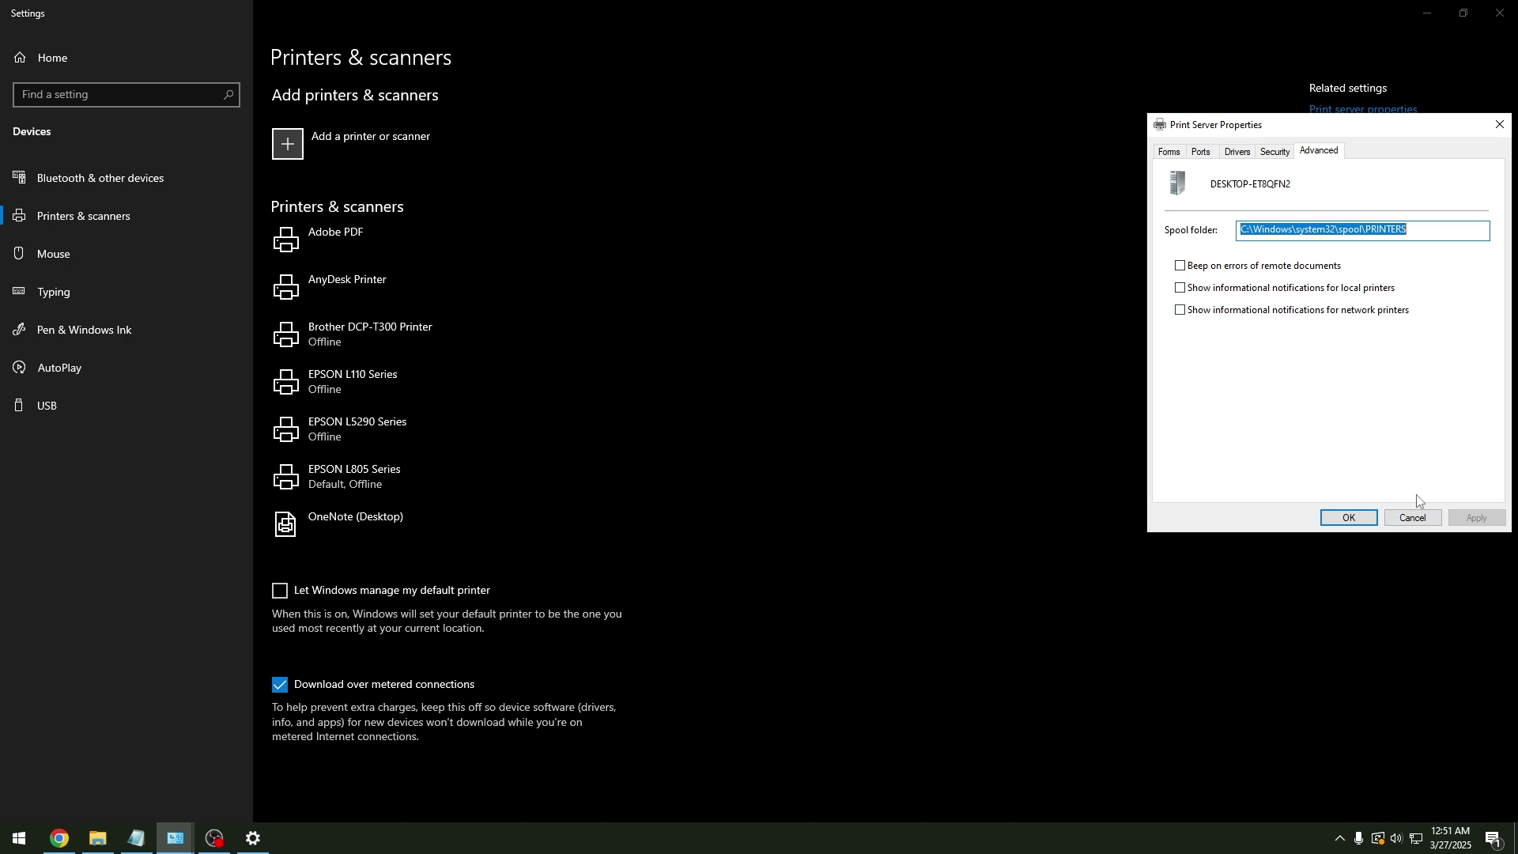
click(1421, 520)
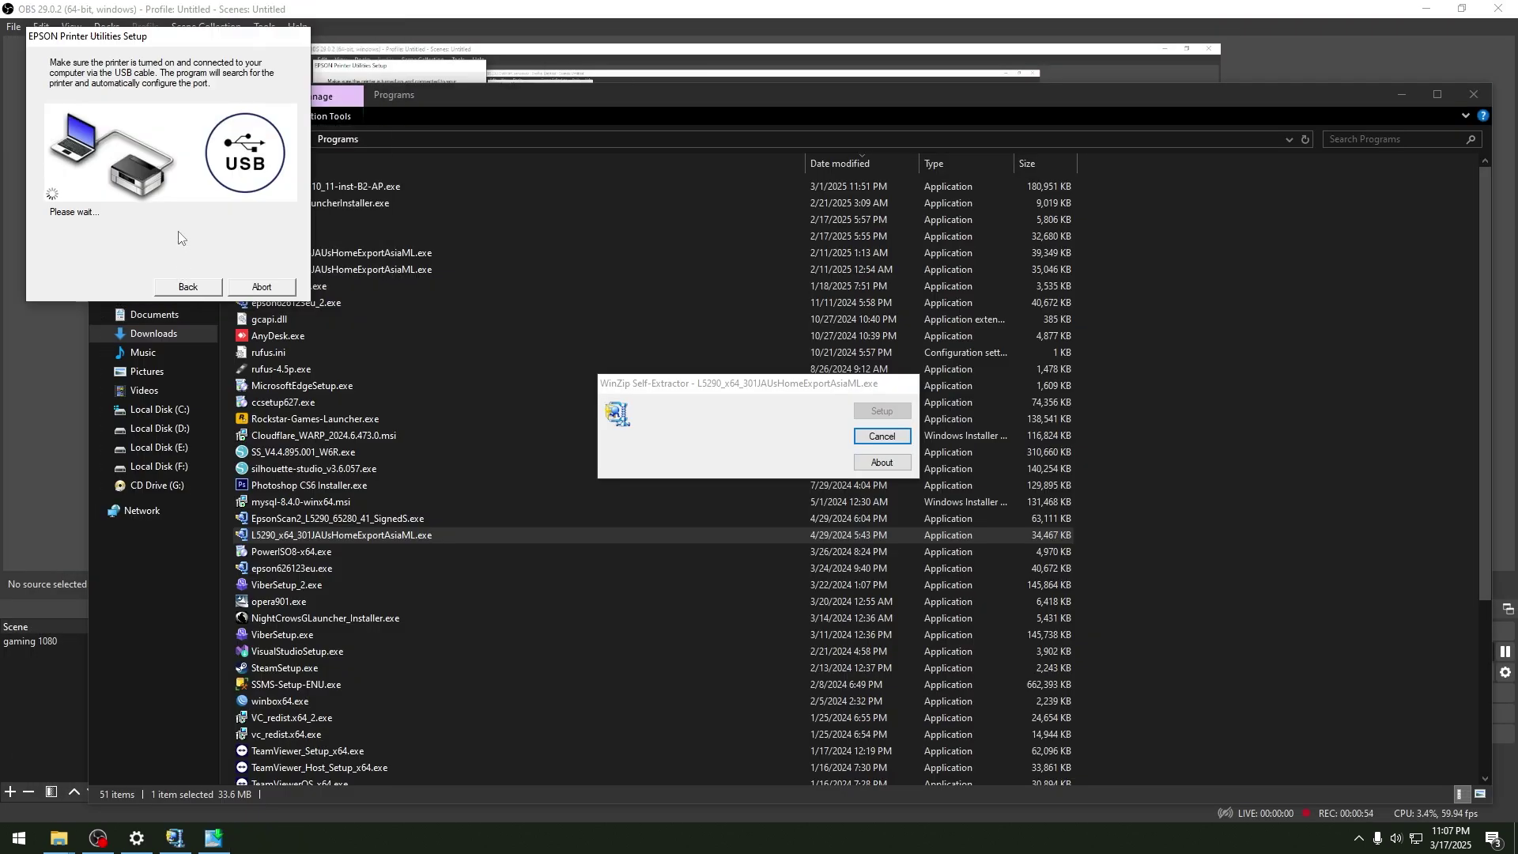
click(115, 286)
click(218, 243)
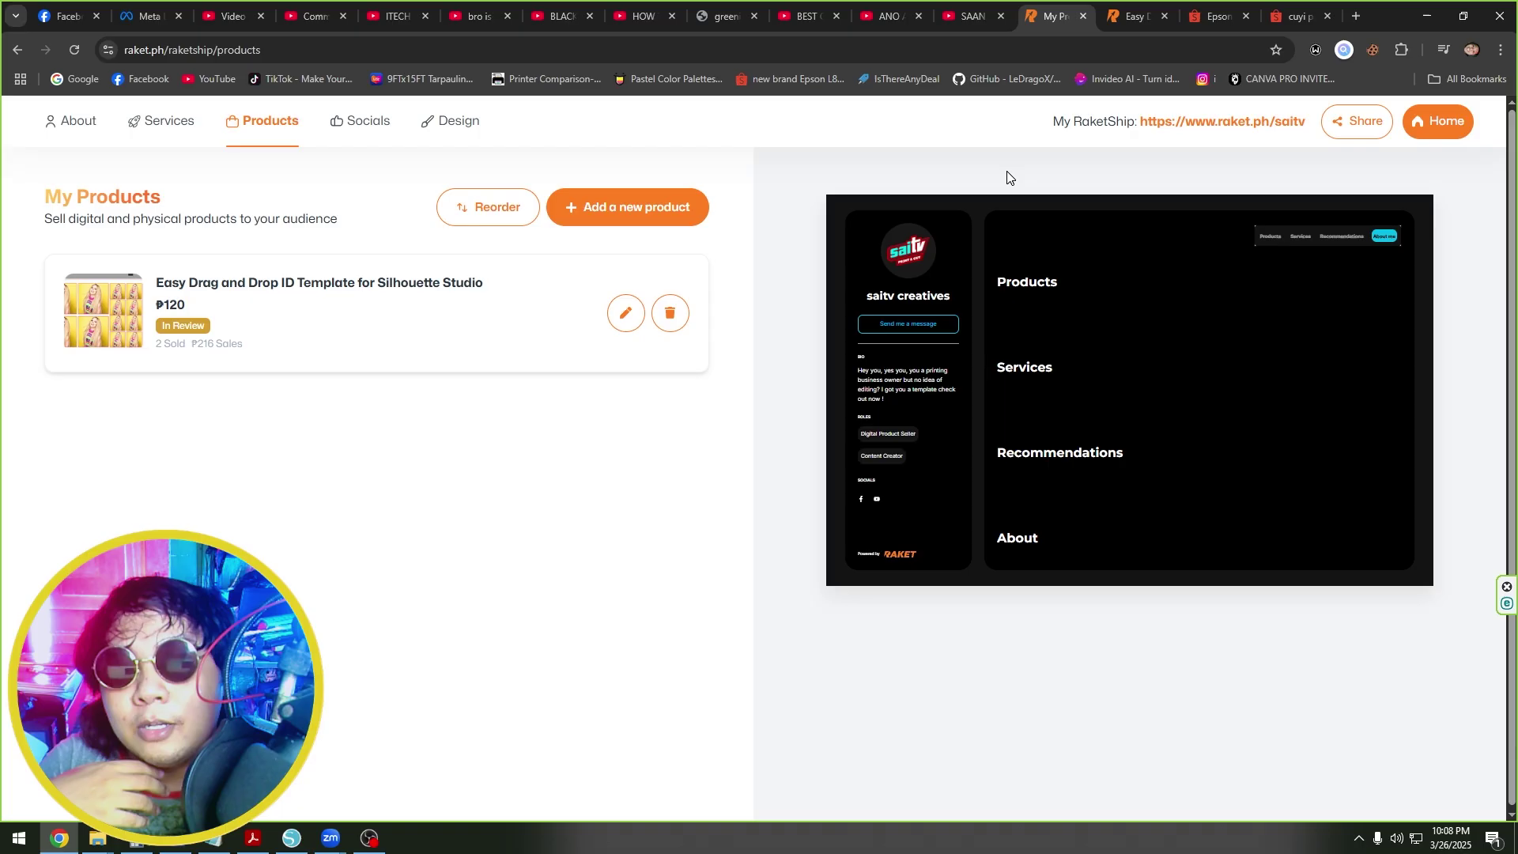